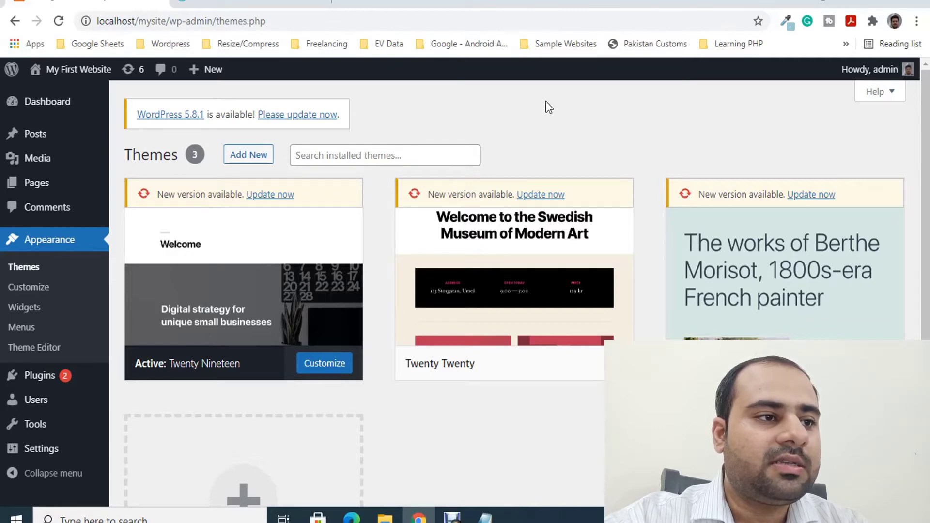
Search the WordPress theme directory for "hello" to add a new theme
left_click(258, 153)
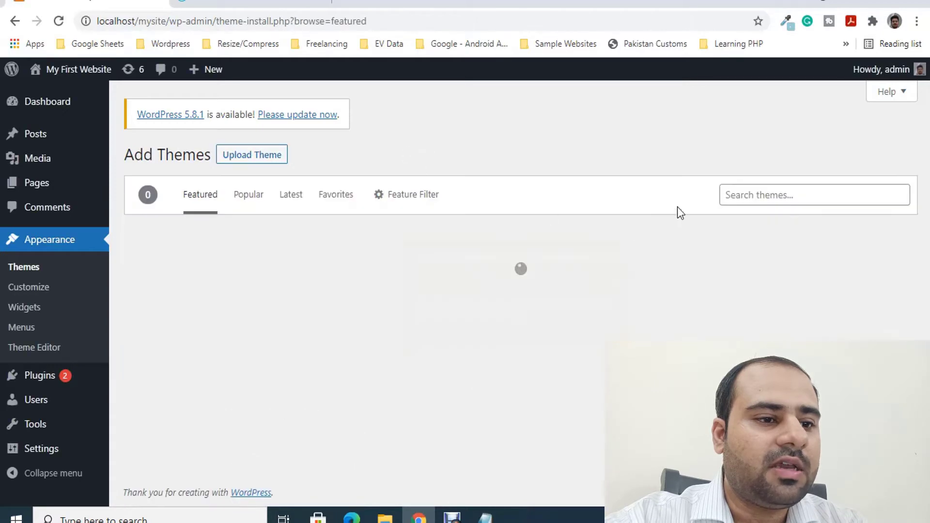
left_click(740, 196)
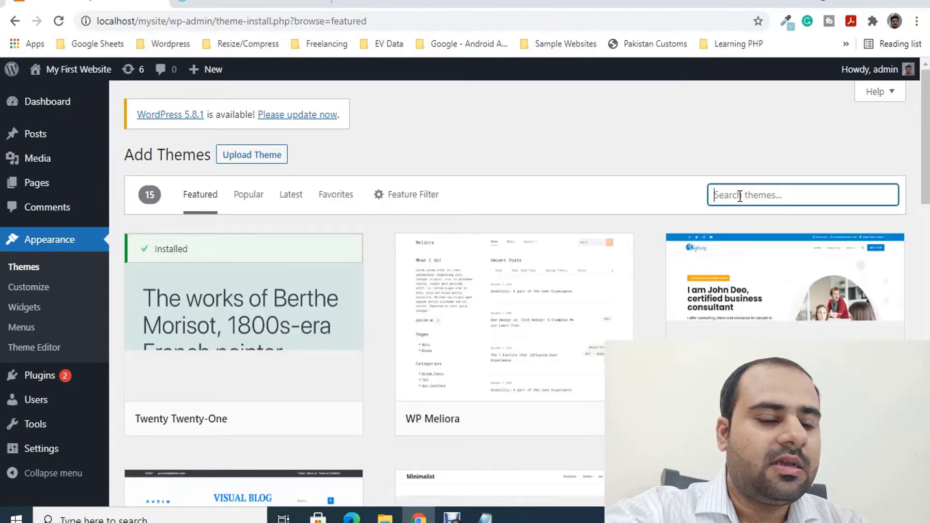
type("hello")
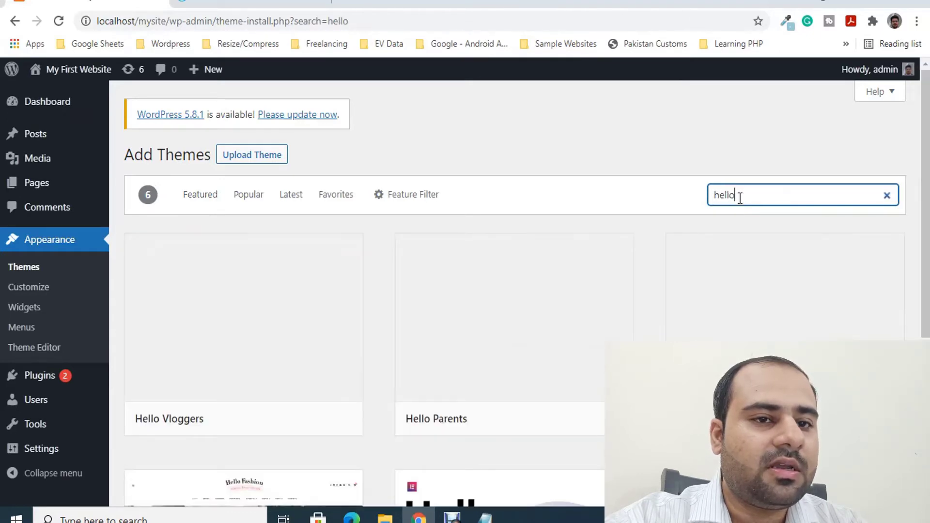
Install the Hello Elementor theme from the search results and activate it
scroll(640, 227, "down", 1)
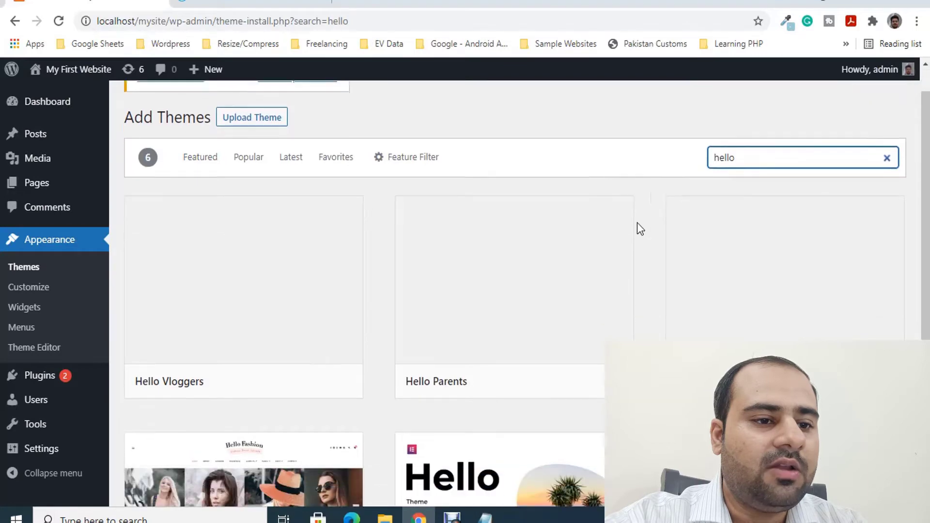
scroll(640, 228, "down", 4)
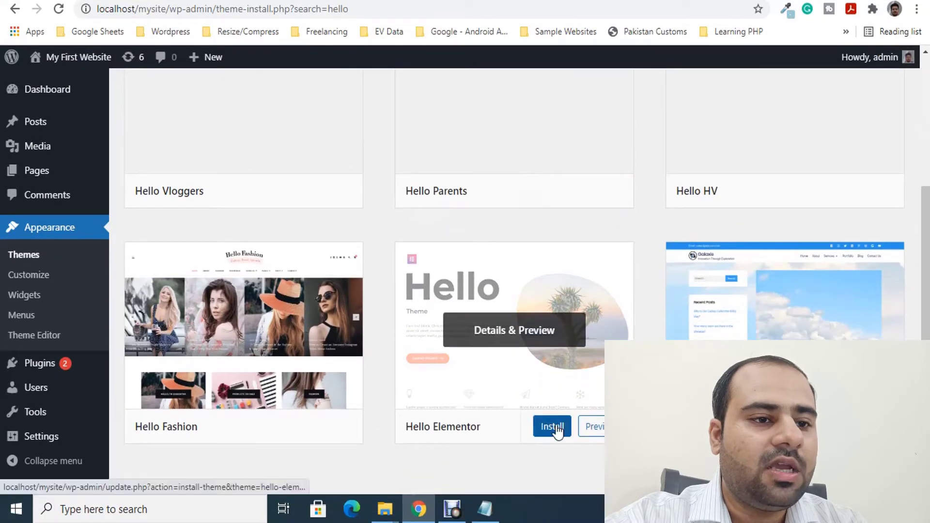
left_click(556, 427)
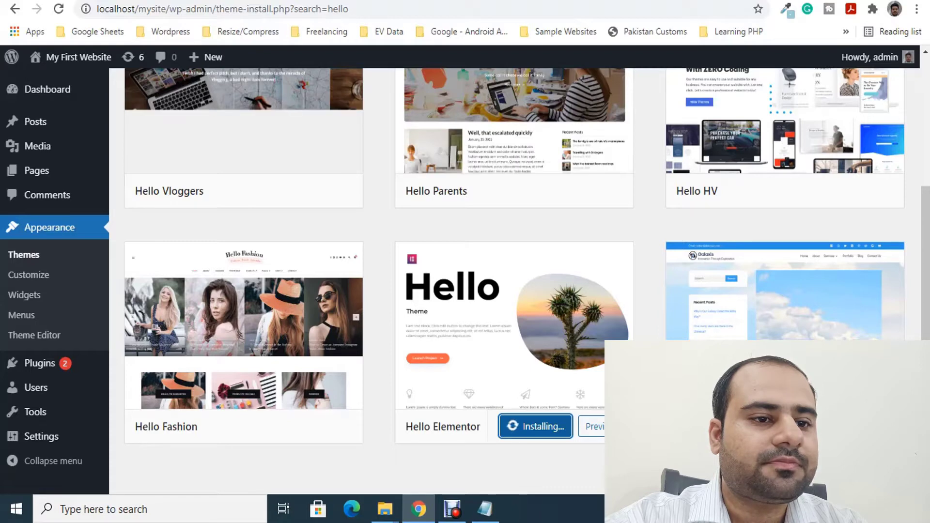
scroll(649, 322, "down", 1)
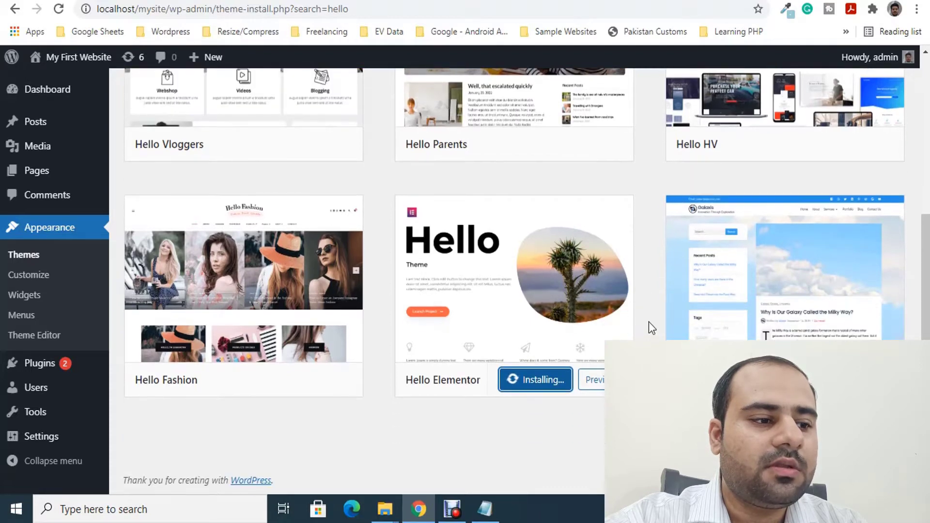
scroll(650, 322, "up", 3)
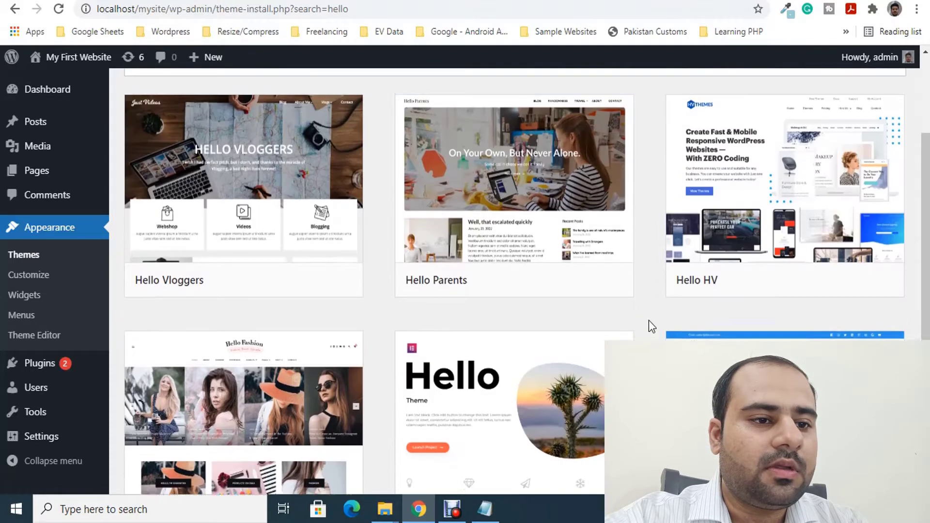
scroll(649, 322, "down", 1)
scroll(649, 321, "down", 2)
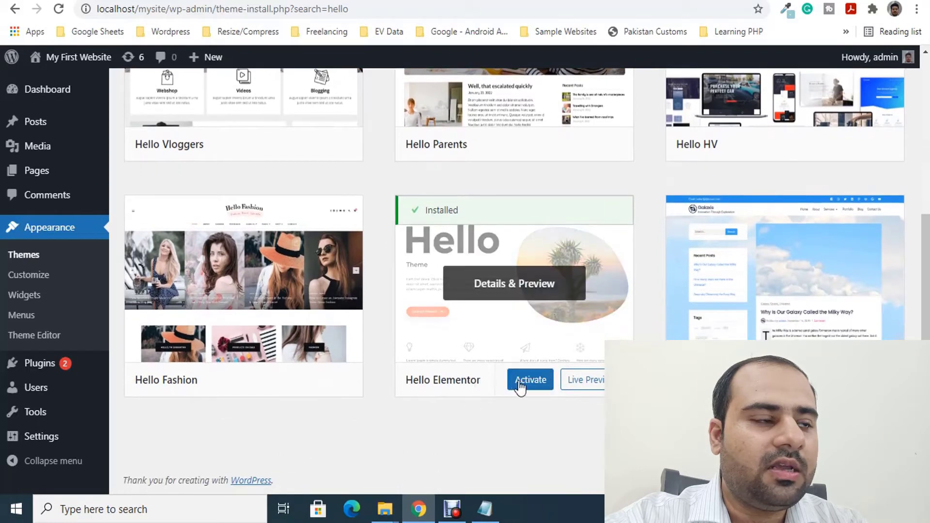
left_click(531, 384)
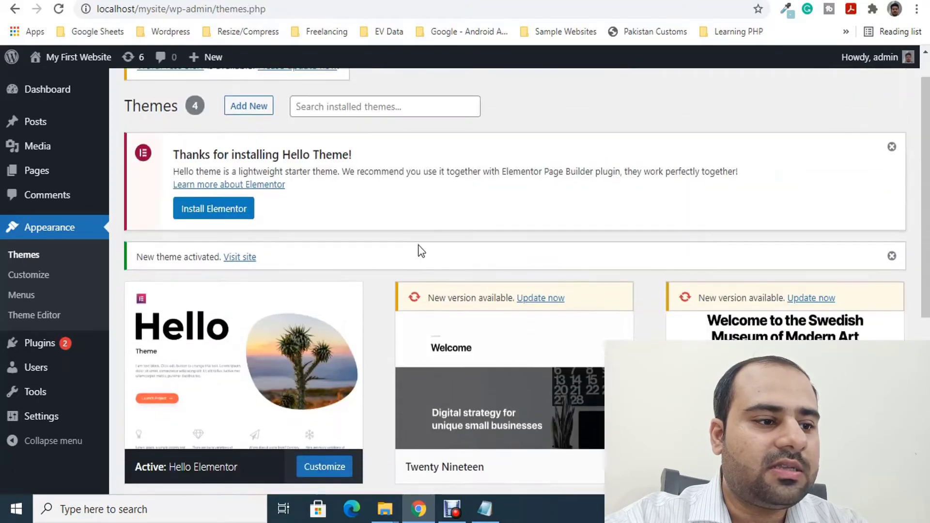
Search the plugin directory for "elementor" to add a new plugin
scroll(172, 327, "down", 2)
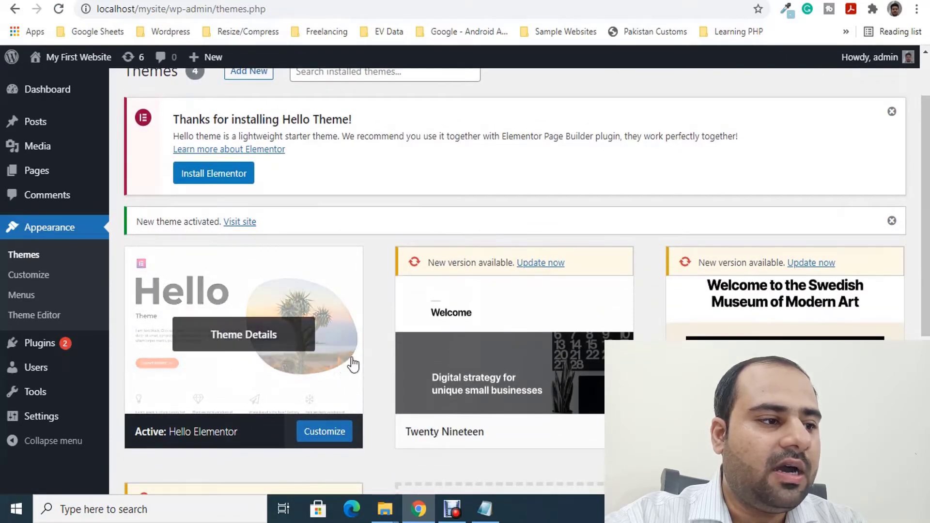
mouse_move(63, 349)
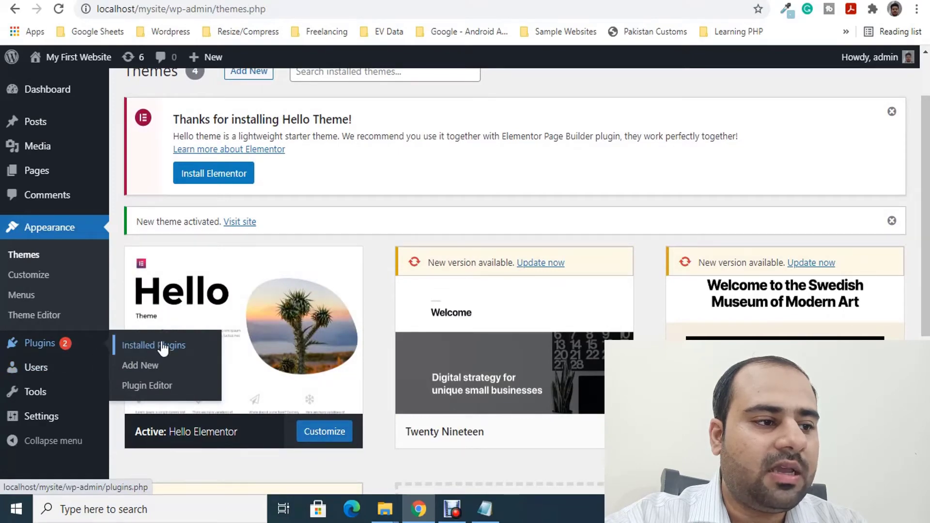
left_click(139, 367)
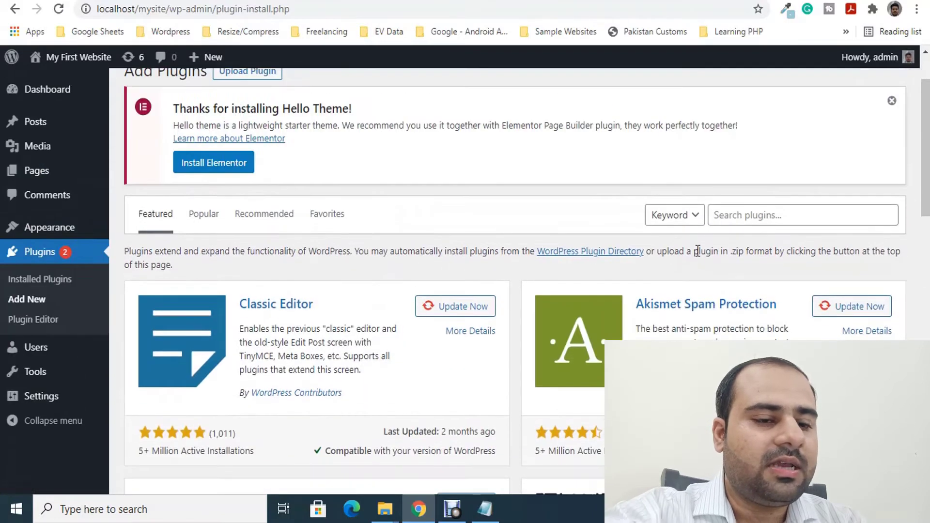
left_click(738, 216)
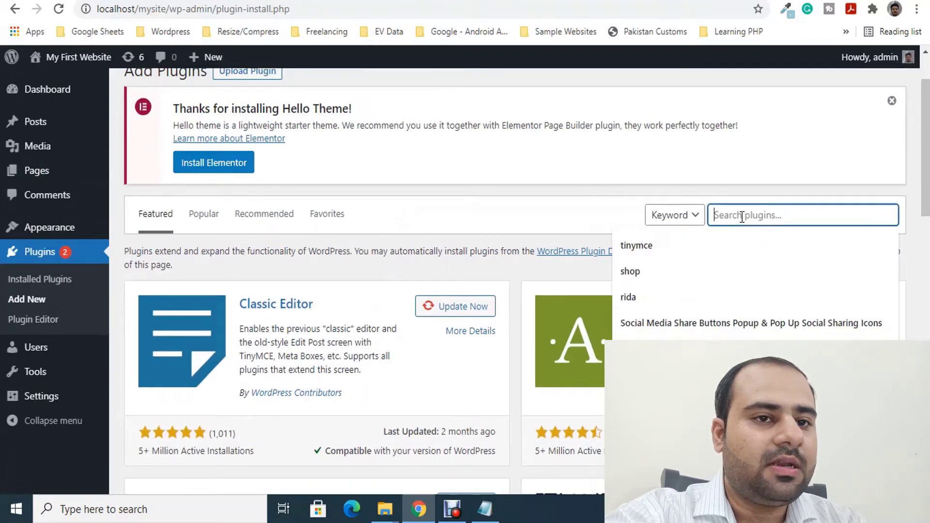
type("elementor")
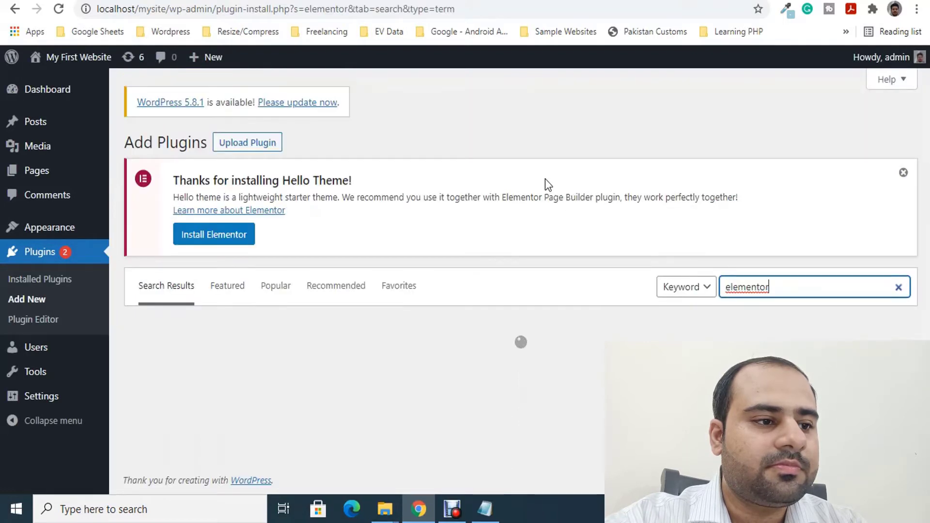
Install the Elementor Website Builder plugin and activate it
scroll(567, 156, "down", 3)
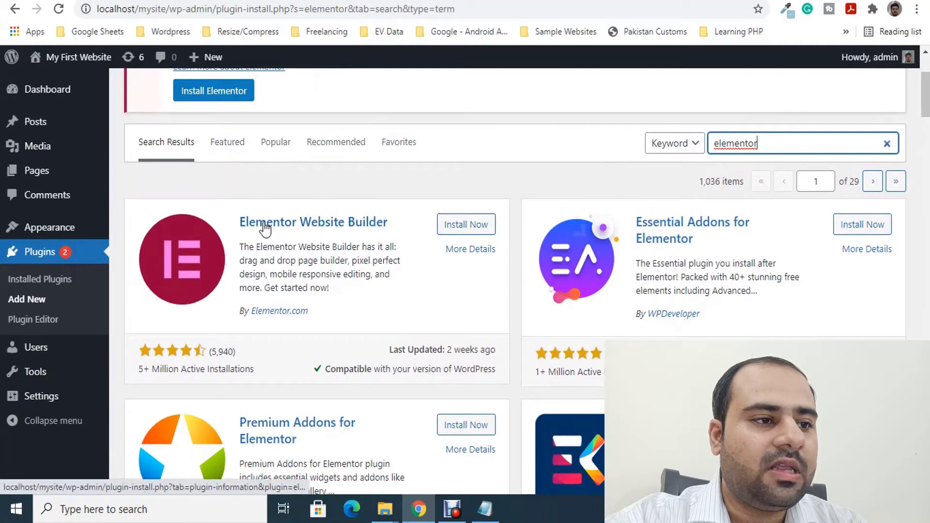
scroll(285, 228, "down", 1)
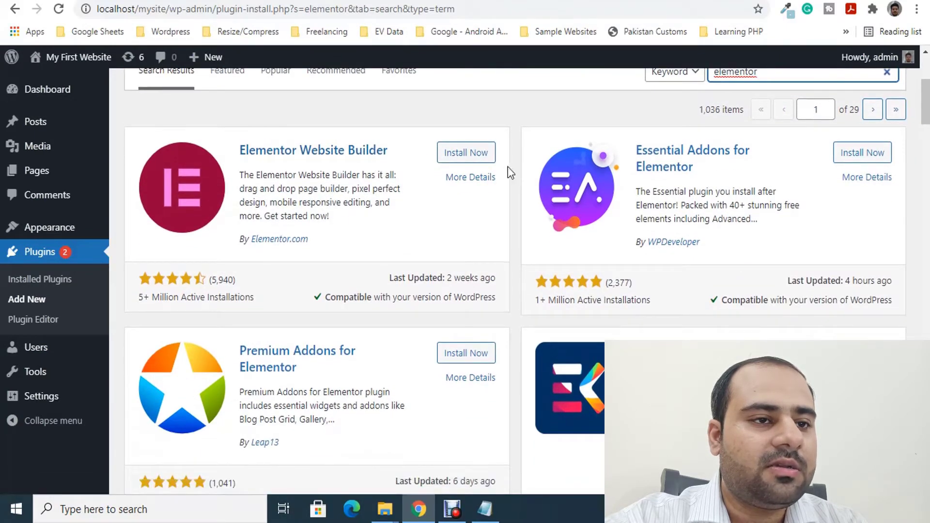
left_click(473, 156)
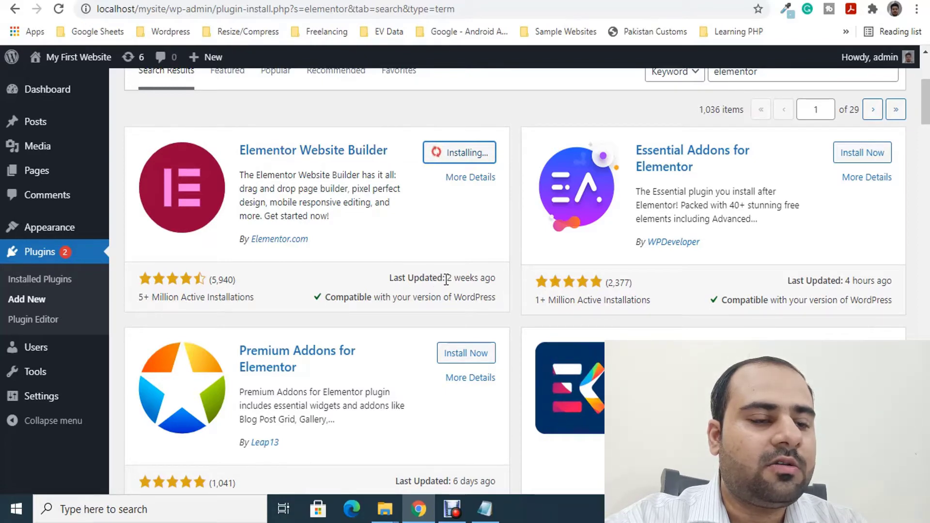
left_click_drag(447, 279, 497, 279)
left_click_drag(365, 298, 453, 298)
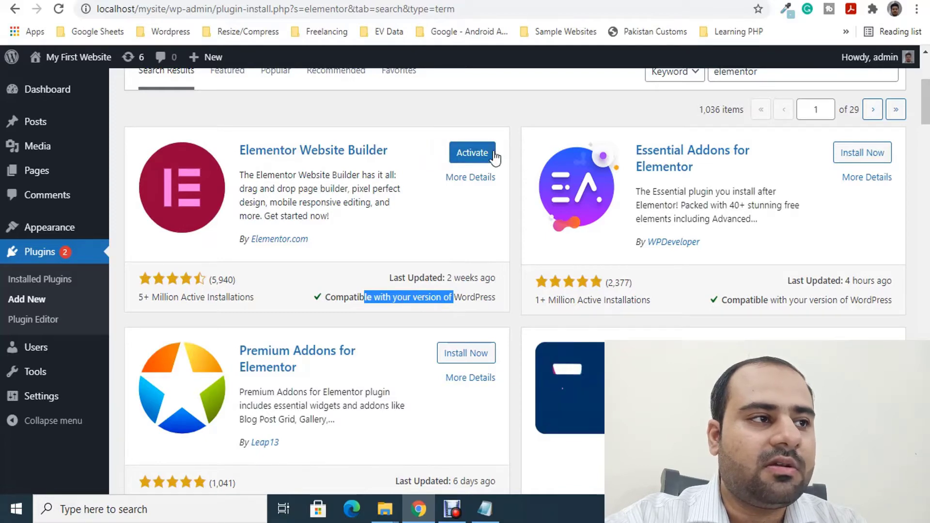
left_click(484, 153)
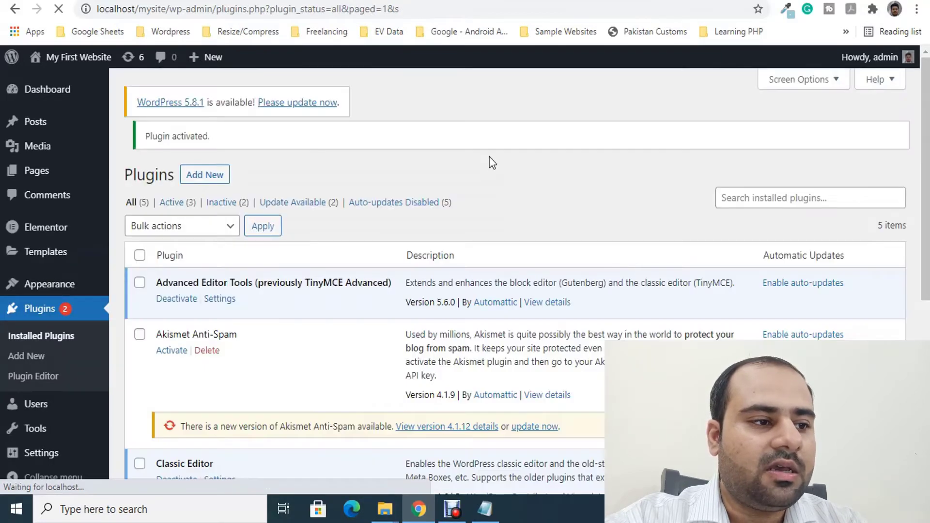
Examine the Elementor entry and its description in the list of installed plugins
scroll(433, 195, "down", 4)
scroll(432, 199, "down", 3)
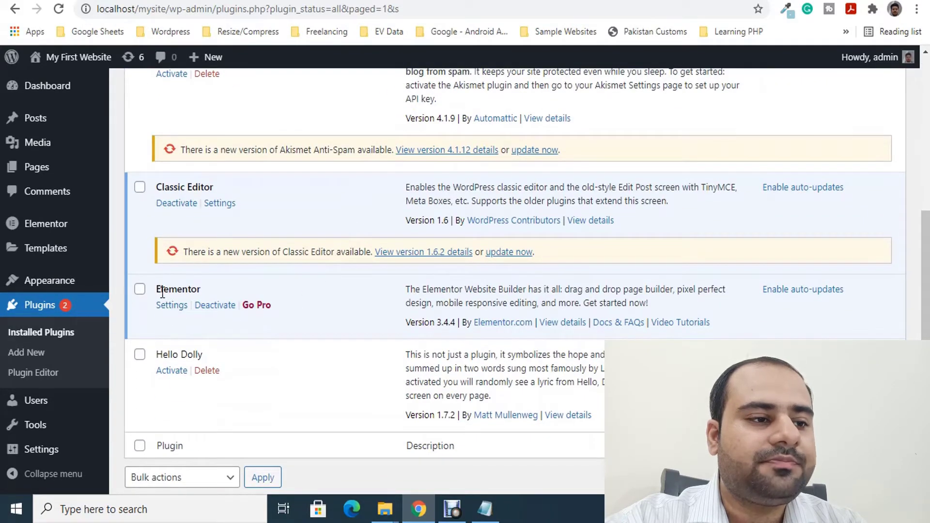
left_click_drag(163, 293, 193, 293)
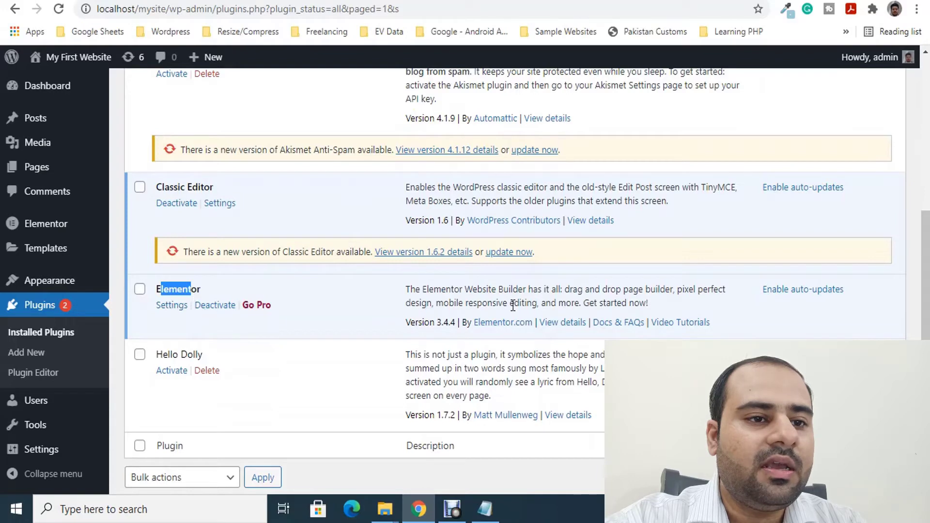
left_click_drag(473, 289, 598, 304)
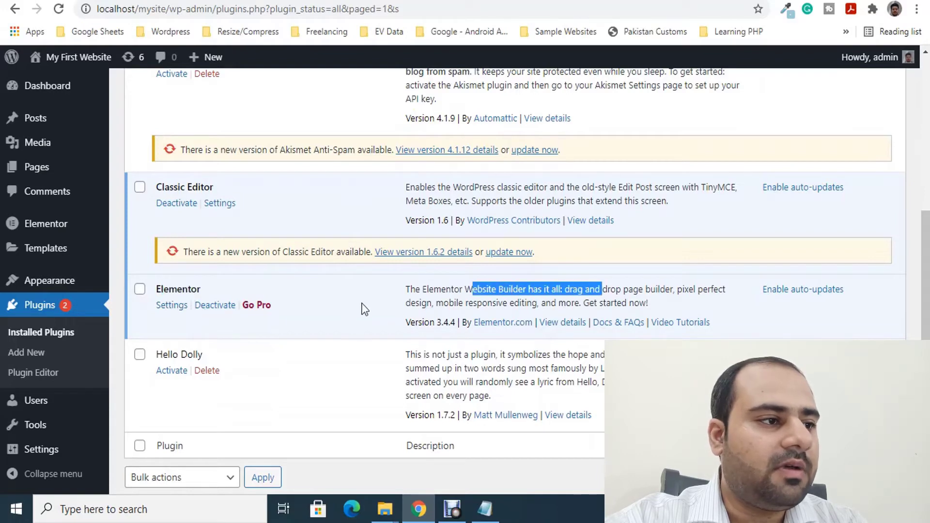
left_click(430, 297)
scroll(337, 293, "up", 4)
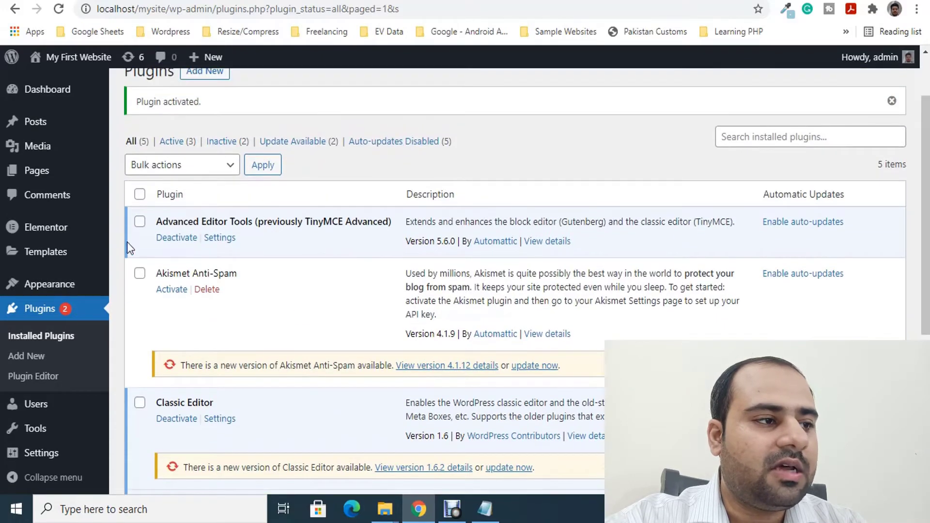
scroll(127, 243, "down", 3)
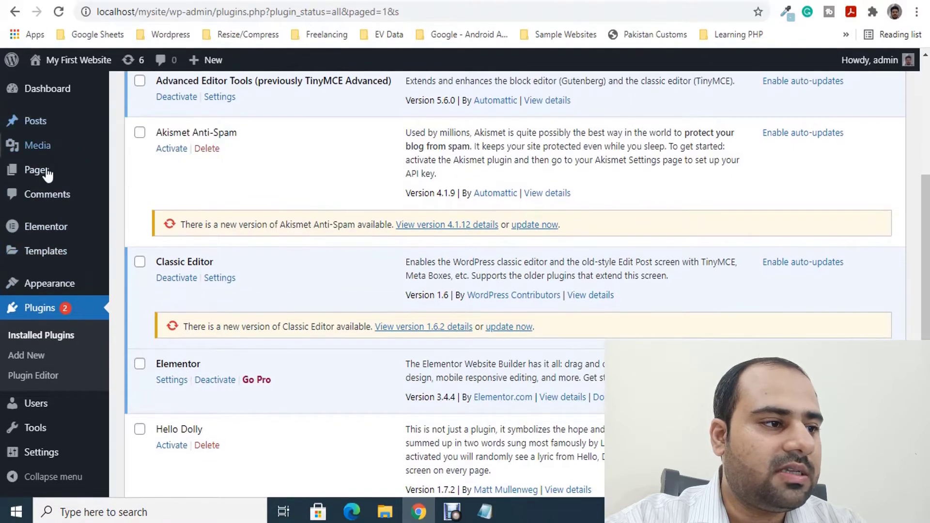
Open the Elementor settings and review the General options for post types and disabling default colors
mouse_move(37, 228)
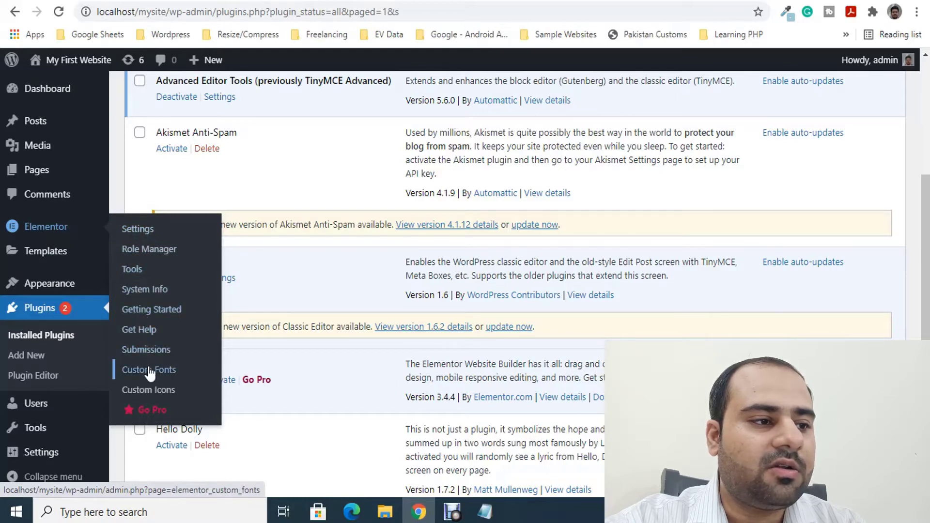
left_click(140, 230)
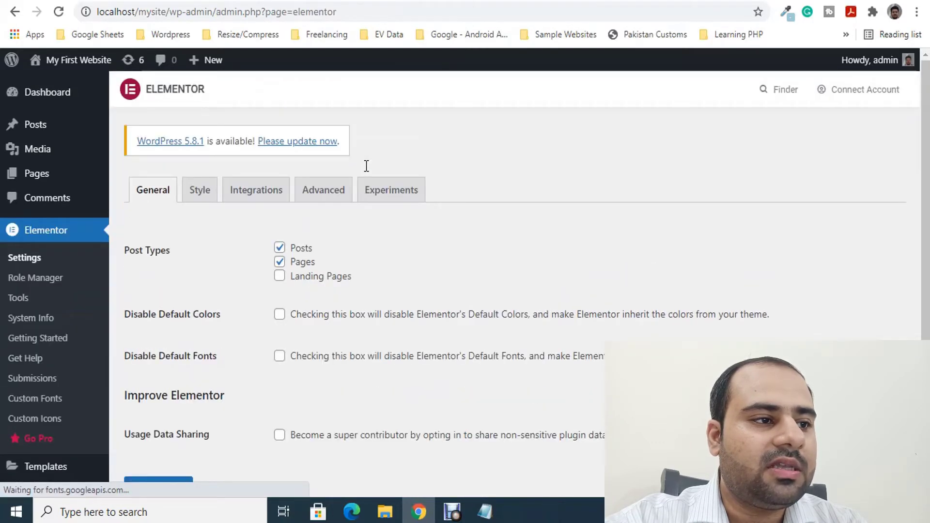
scroll(363, 180, "down", 1)
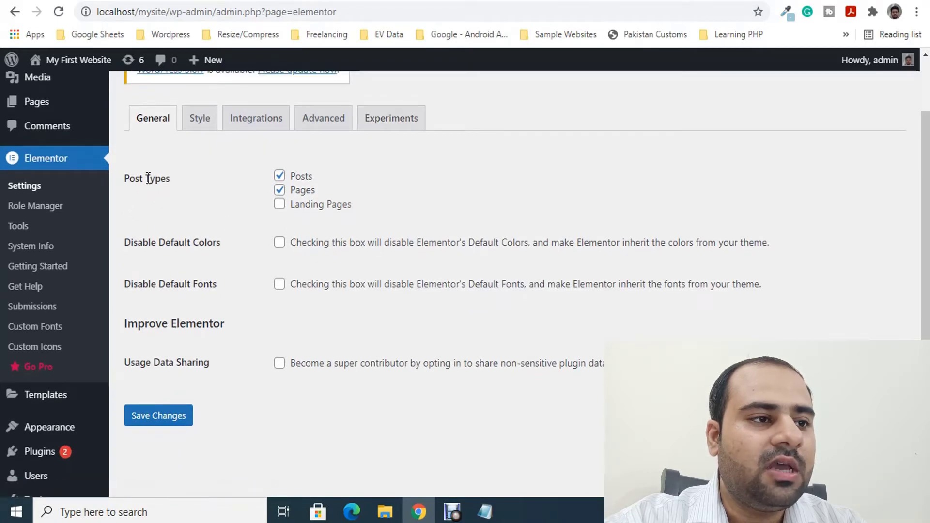
left_click_drag(148, 179, 170, 183)
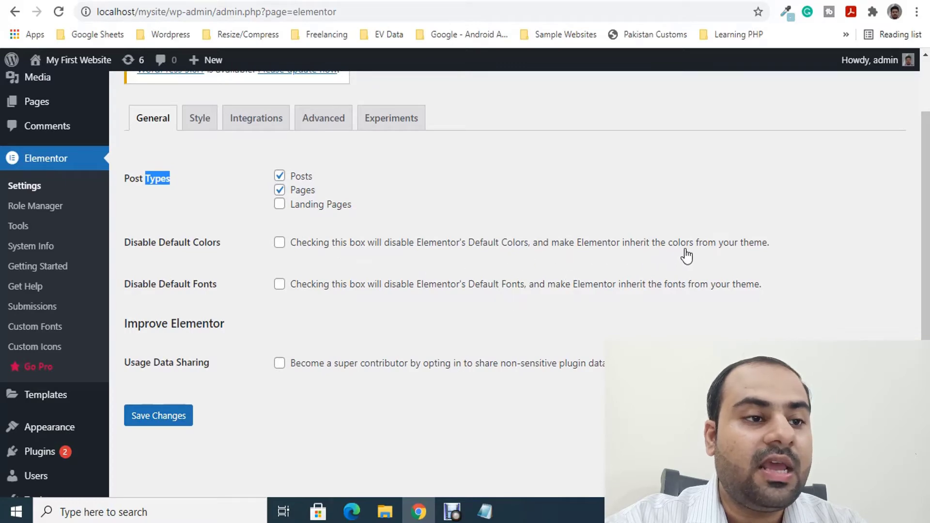
left_click(279, 243)
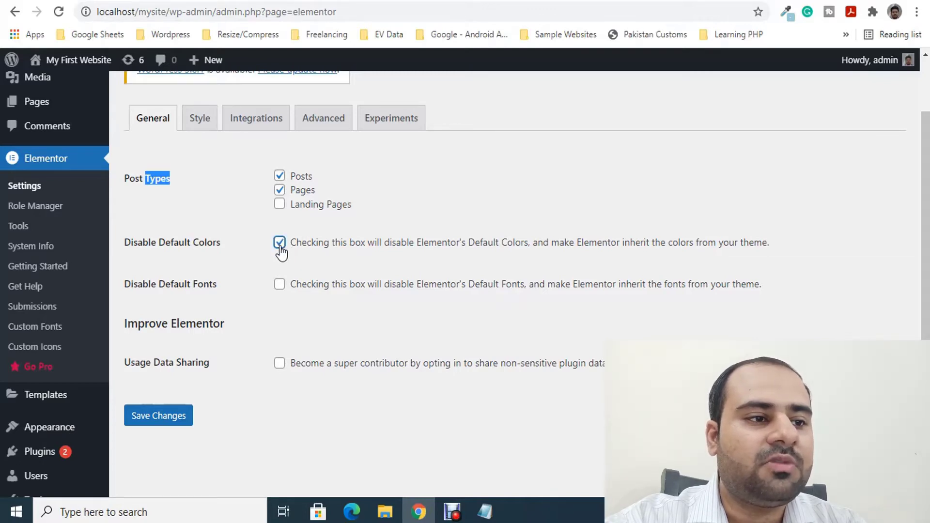
left_click(279, 244)
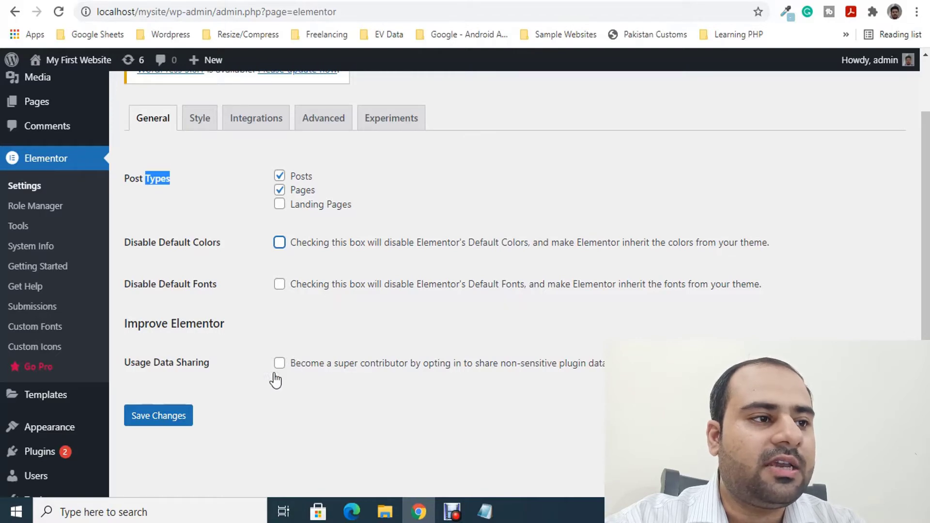
Review the Style, Integrations and Advanced sections of the Elementor settings, including the Google Maps API key field
left_click(189, 122)
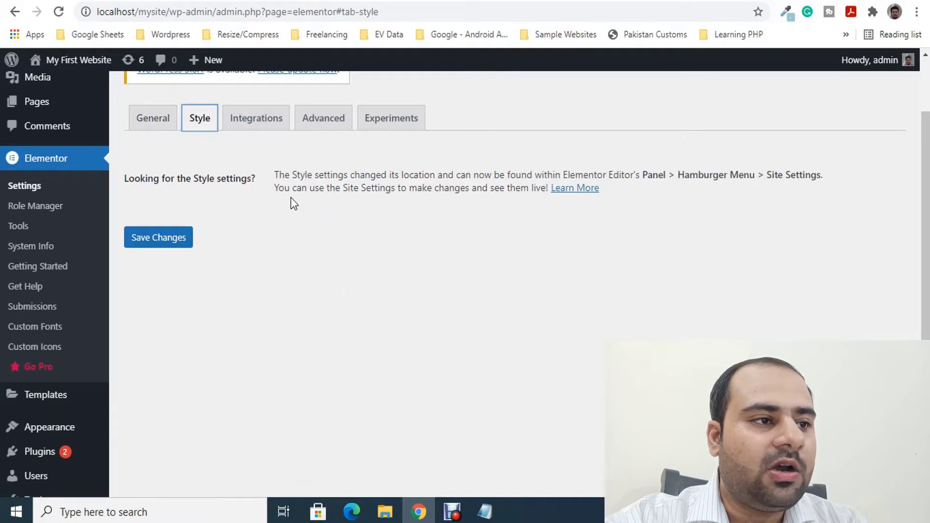
left_click(253, 128)
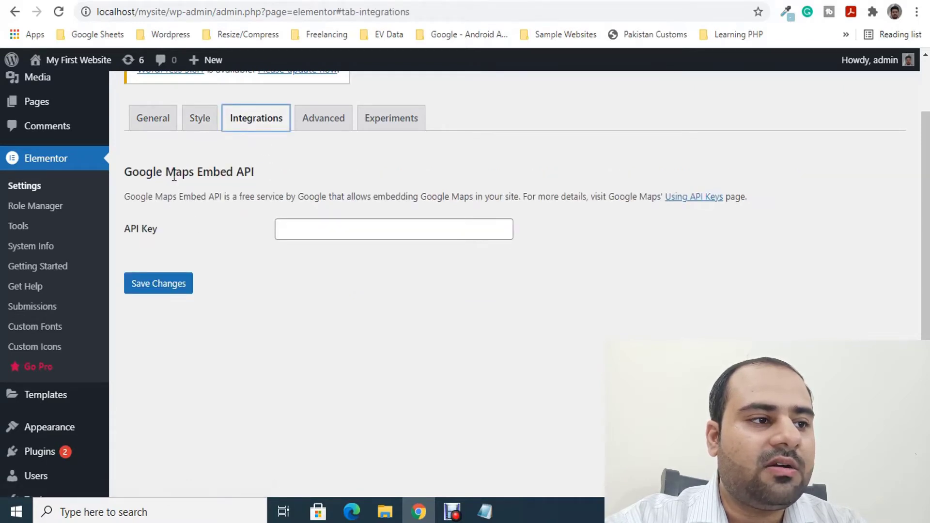
left_click(325, 229)
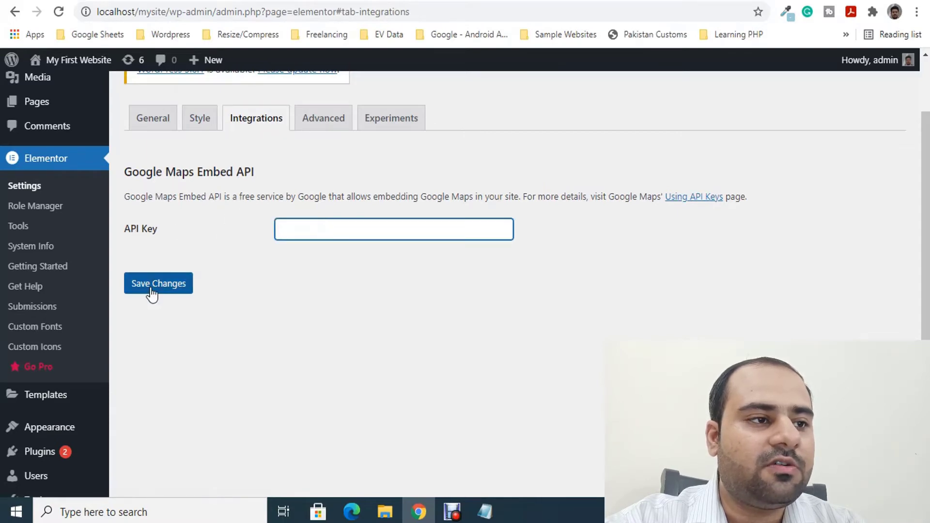
left_click(298, 130)
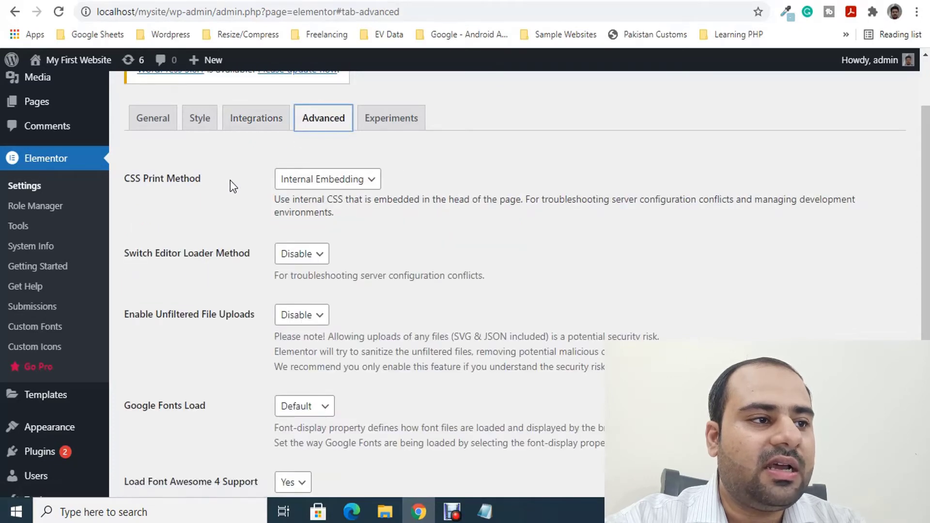
Review the available choices for CSS Print Method and Switch Editor Loader Method in the Advanced settings
scroll(231, 184, "down", 1)
scroll(184, 183, "up", 1)
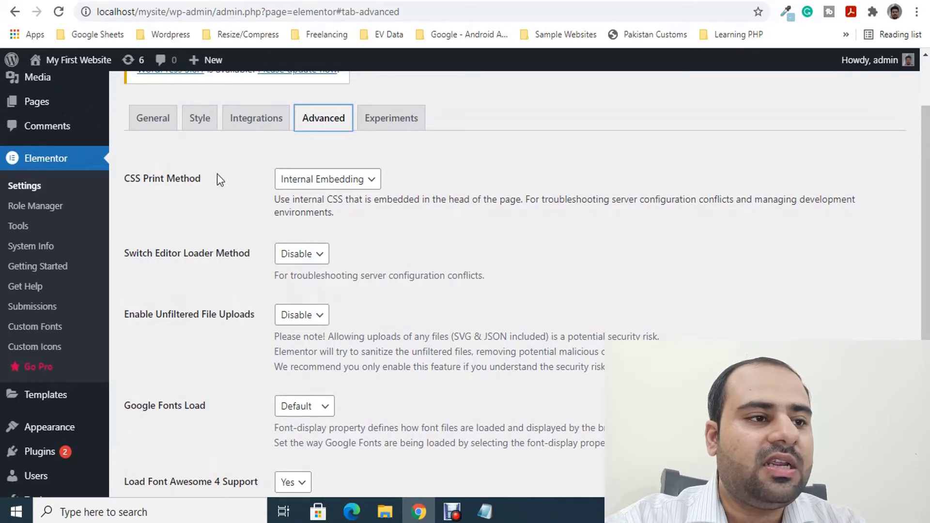
left_click(303, 183)
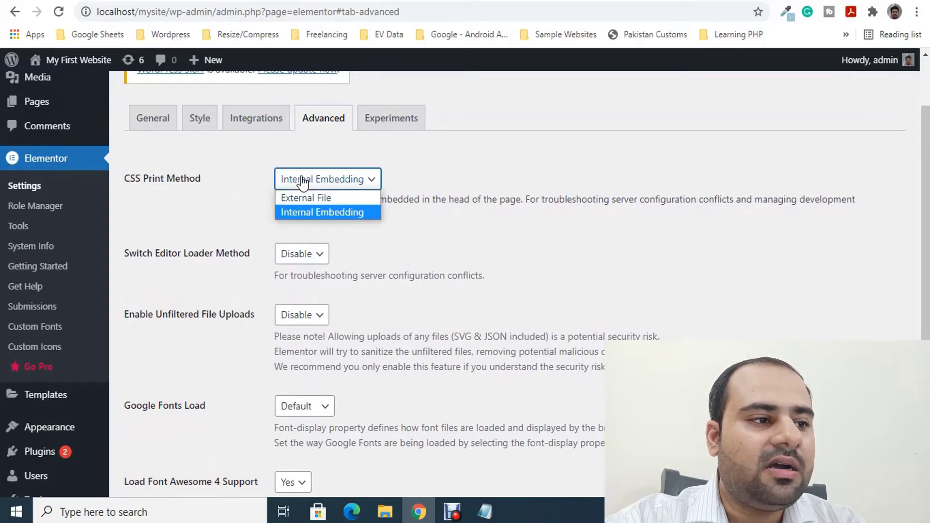
left_click(303, 183)
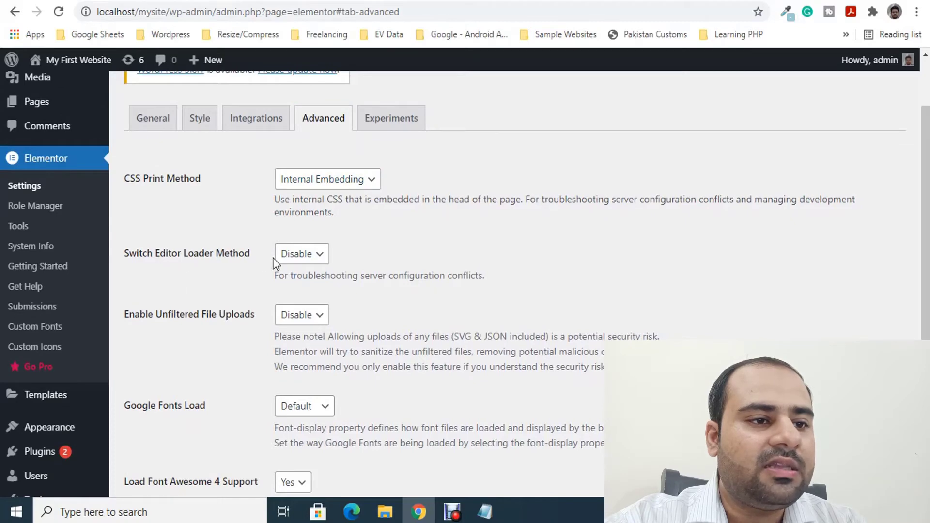
left_click(303, 265)
left_click(303, 269)
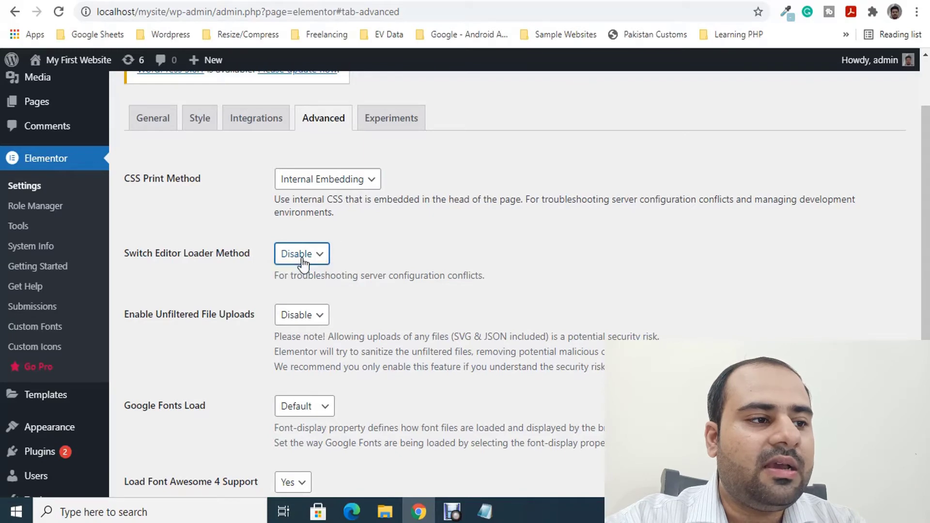
Examine the unfiltered file upload setting and the choices for Google Fonts Load and Load Font Awesome 4 Support
scroll(150, 284, "down", 1)
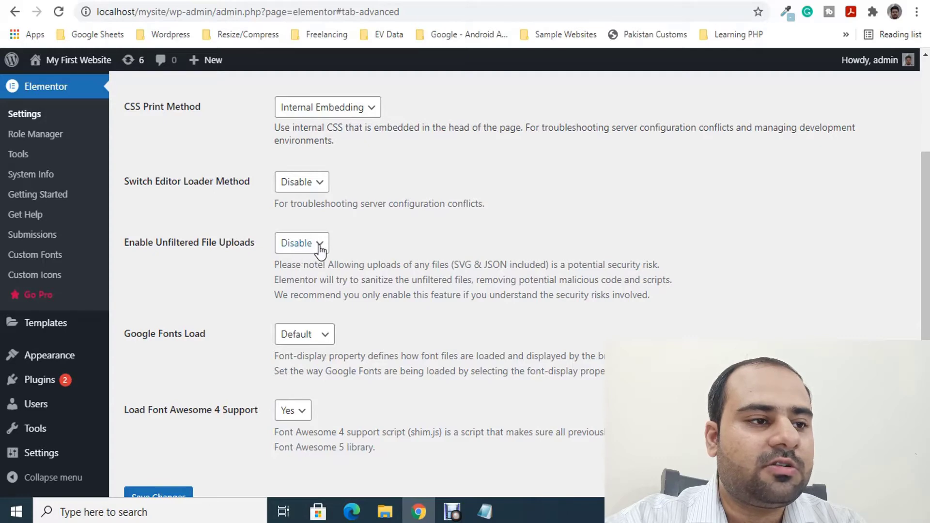
scroll(319, 251, "down", 2)
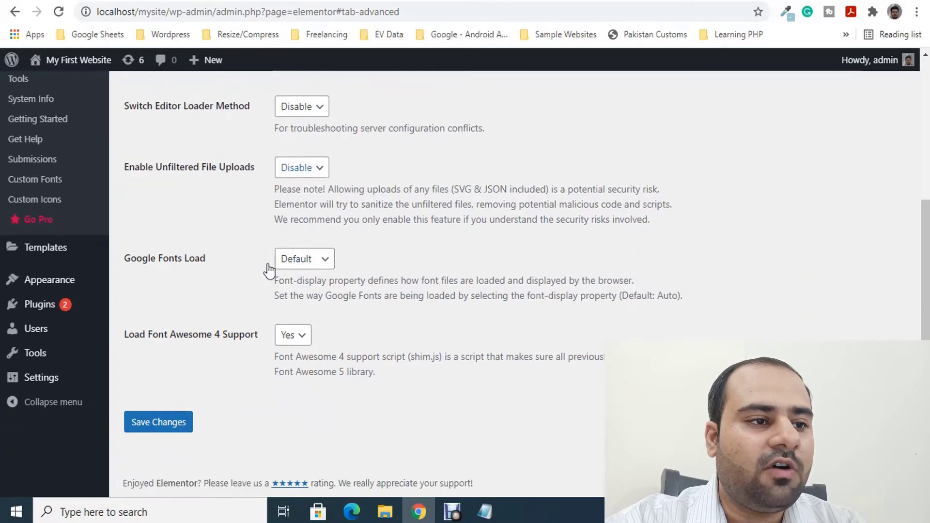
left_click(325, 265)
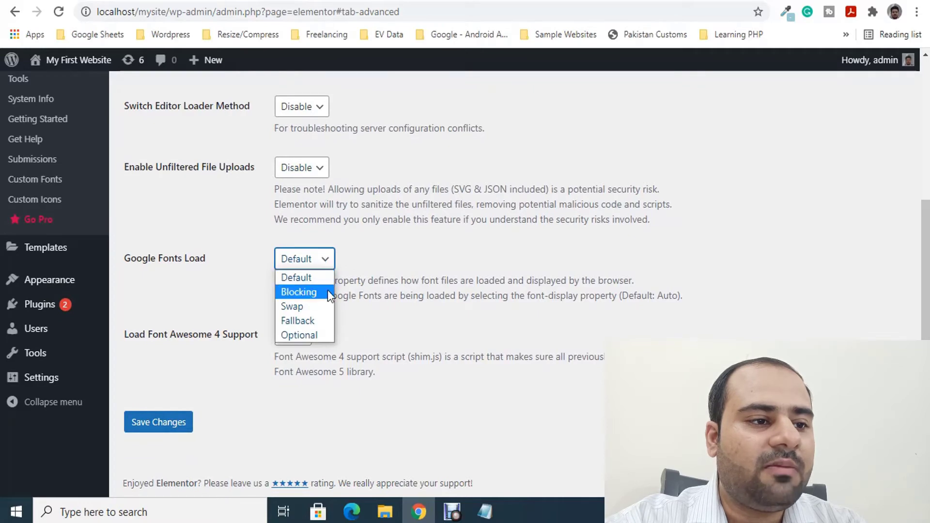
left_click(391, 264)
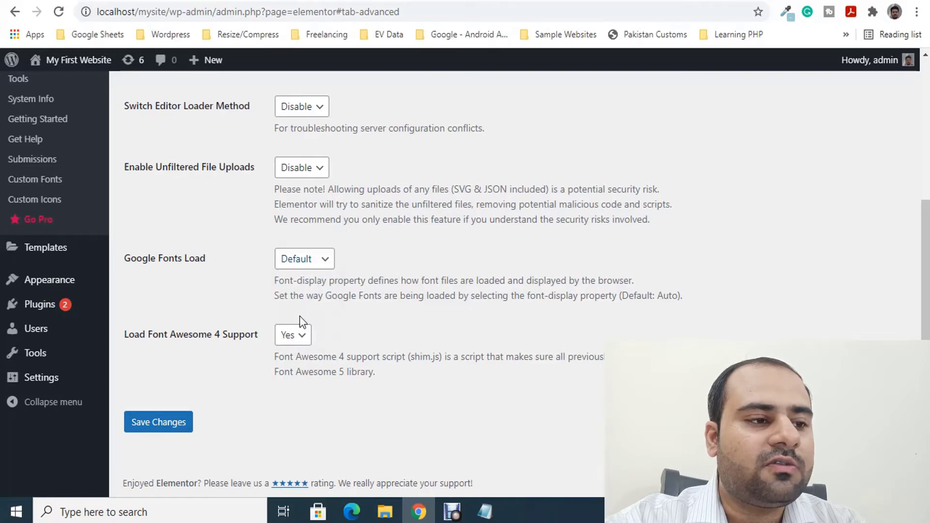
left_click(310, 343)
left_click(330, 337)
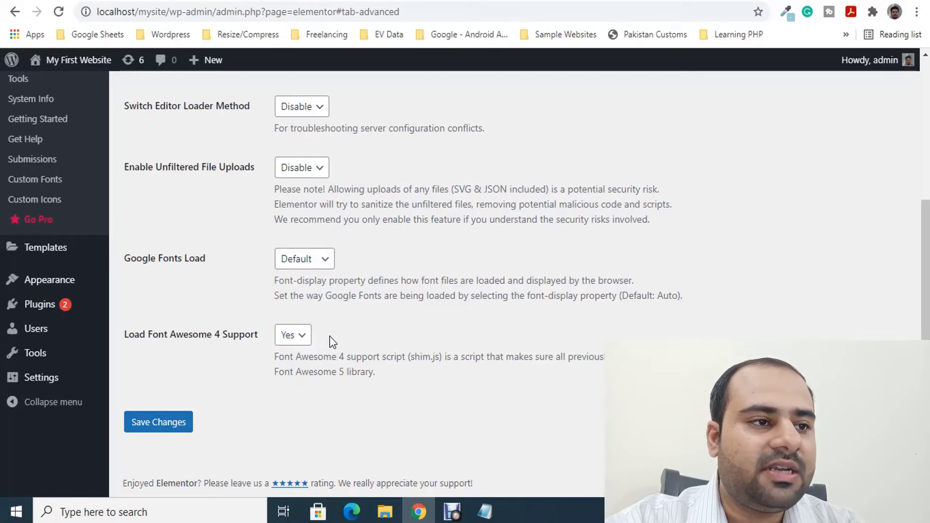
Review Elementor's Experiments list from Optimized DOM Output through Admin Top Bar and the Usage Data Sharing option
scroll(346, 312, "up", 5)
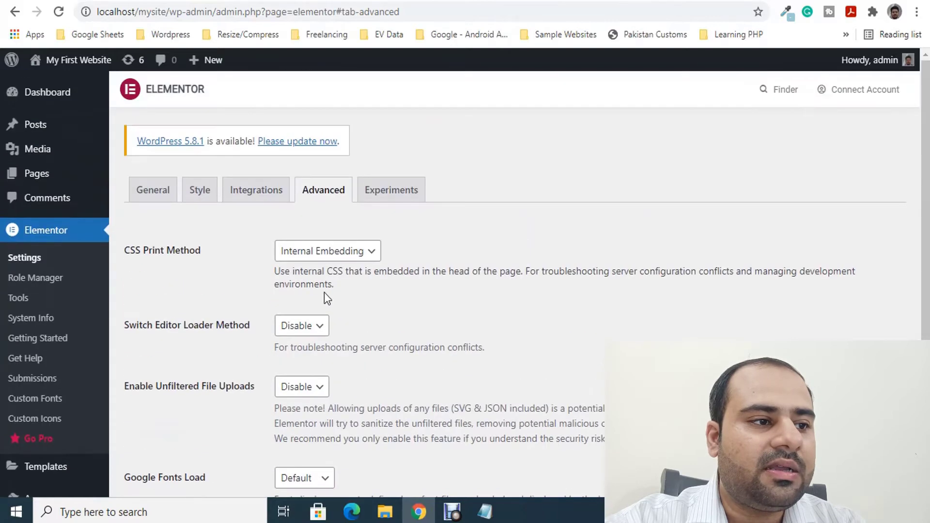
left_click(393, 203)
scroll(388, 218, "down", 3)
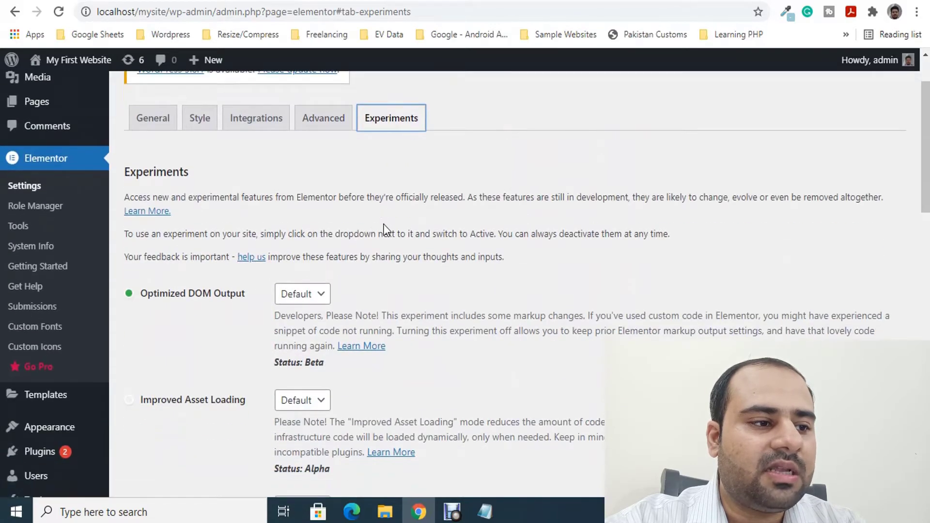
scroll(386, 229, "down", 2)
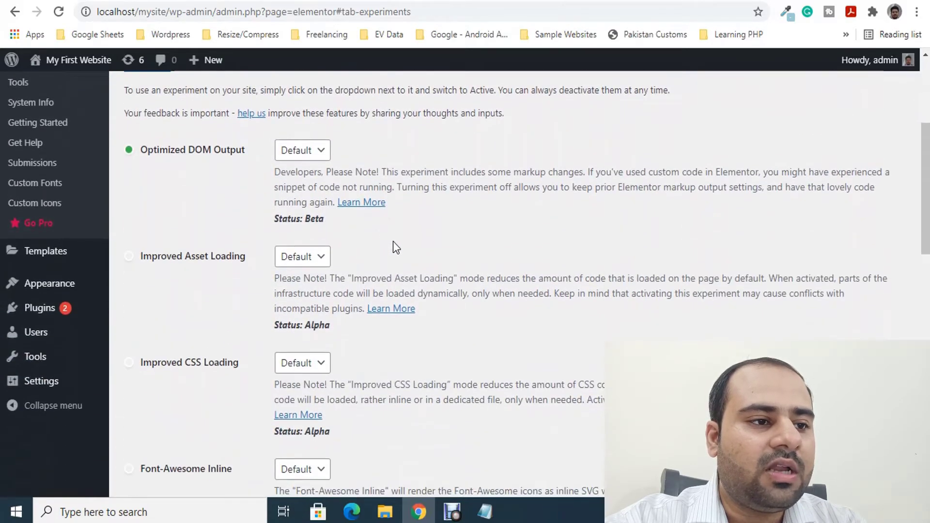
scroll(393, 245, "down", 2)
scroll(291, 281, "up", 2)
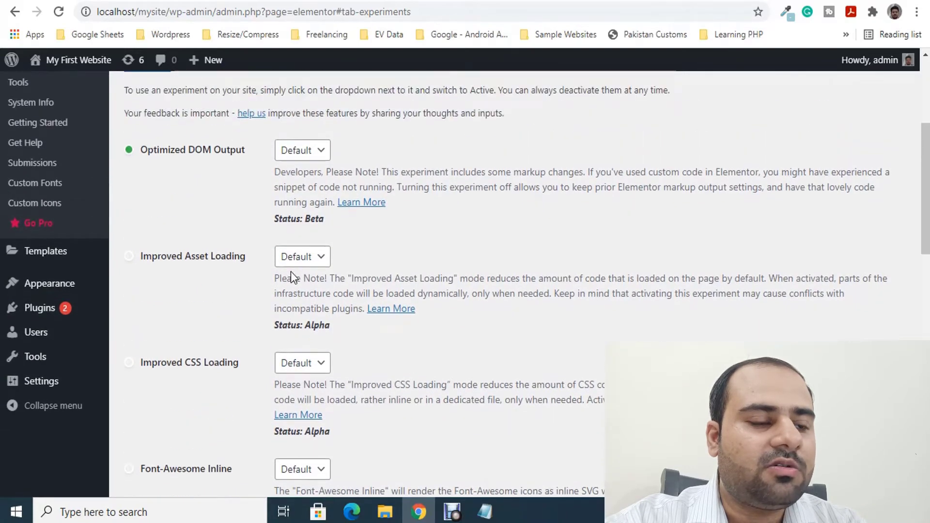
scroll(322, 194, "up", 1)
scroll(339, 202, "down", 2)
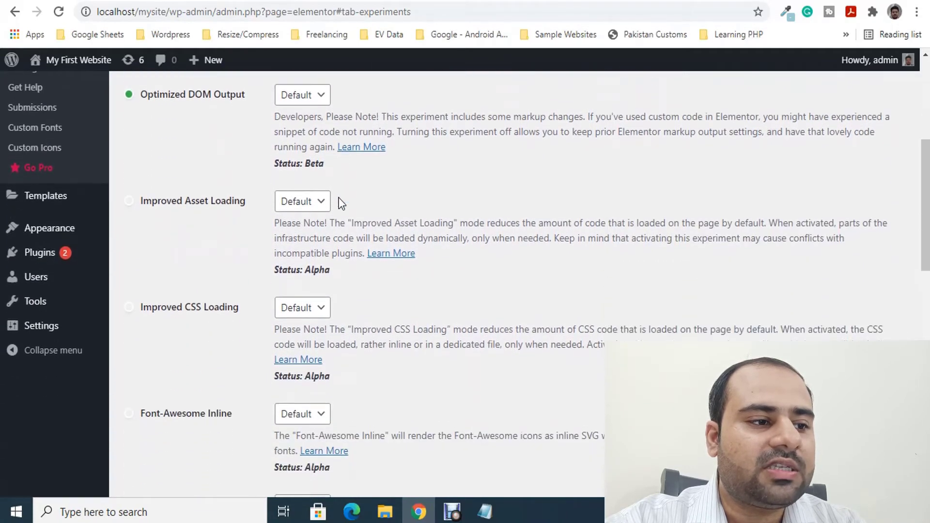
scroll(298, 298, "down", 2)
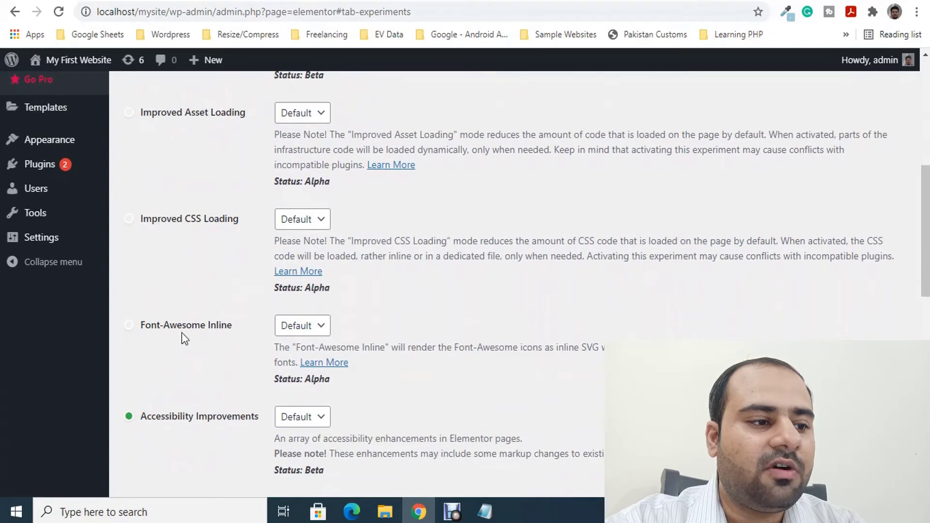
scroll(296, 333, "down", 2)
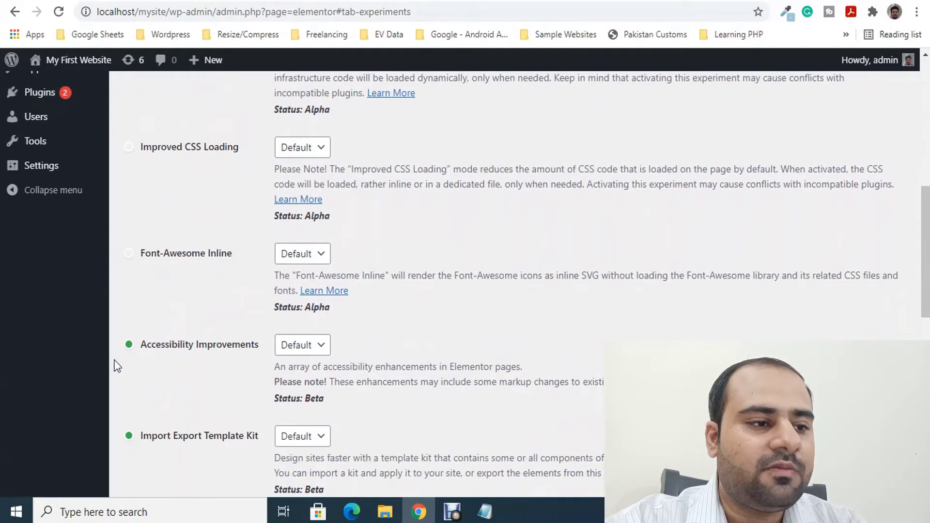
scroll(286, 358, "down", 7)
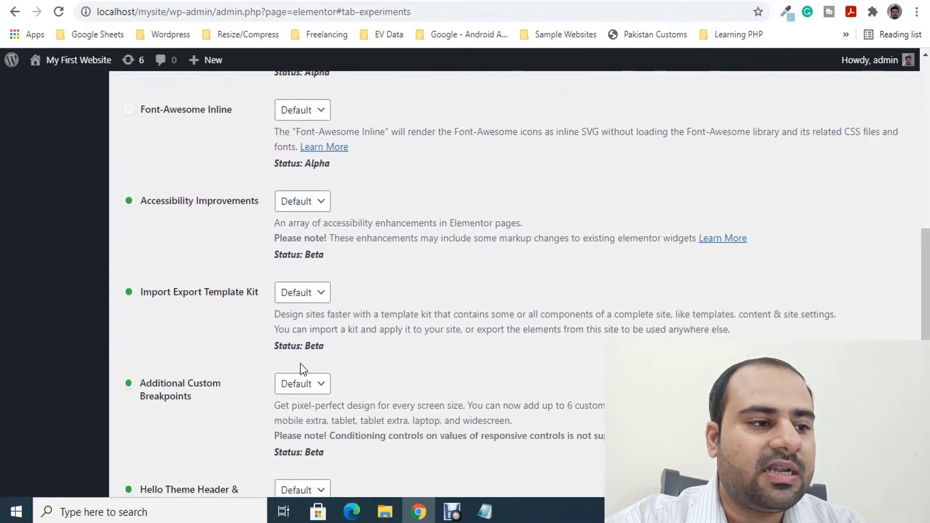
scroll(290, 246, "down", 5)
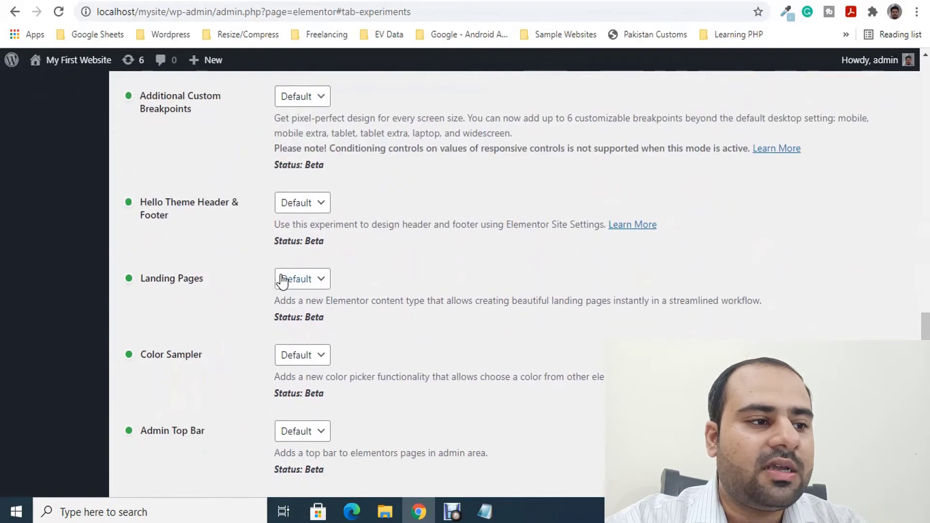
scroll(299, 279, "down", 4)
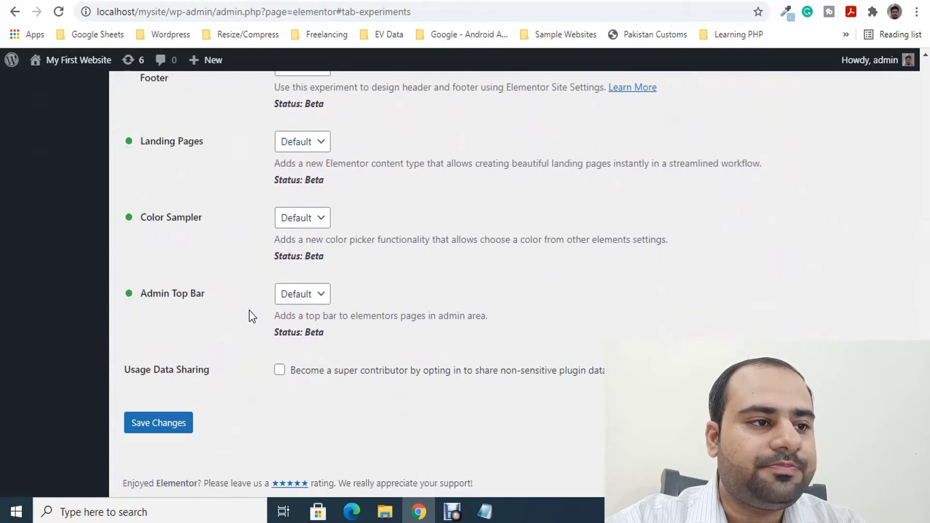
scroll(243, 318, "up", 20)
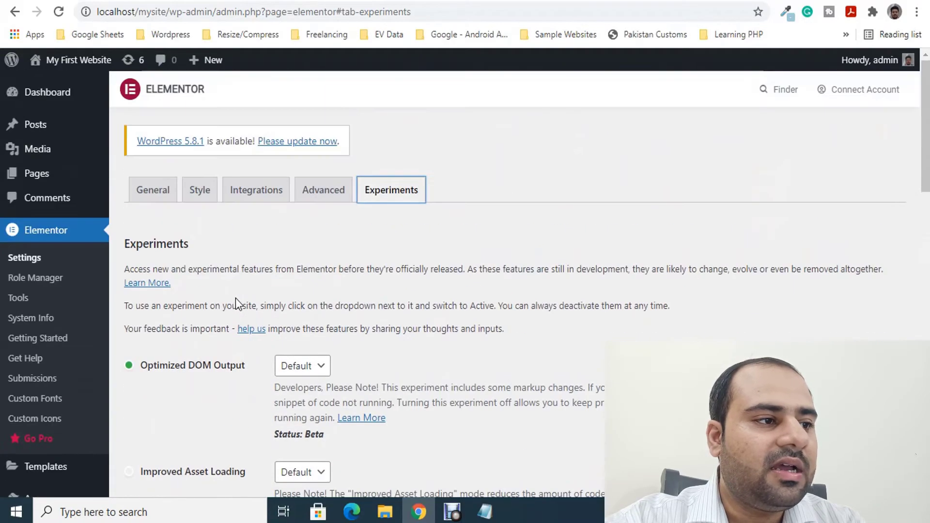
Open Elementor's Role Manager and examine the access options for the Editor and Author roles
left_click(22, 206)
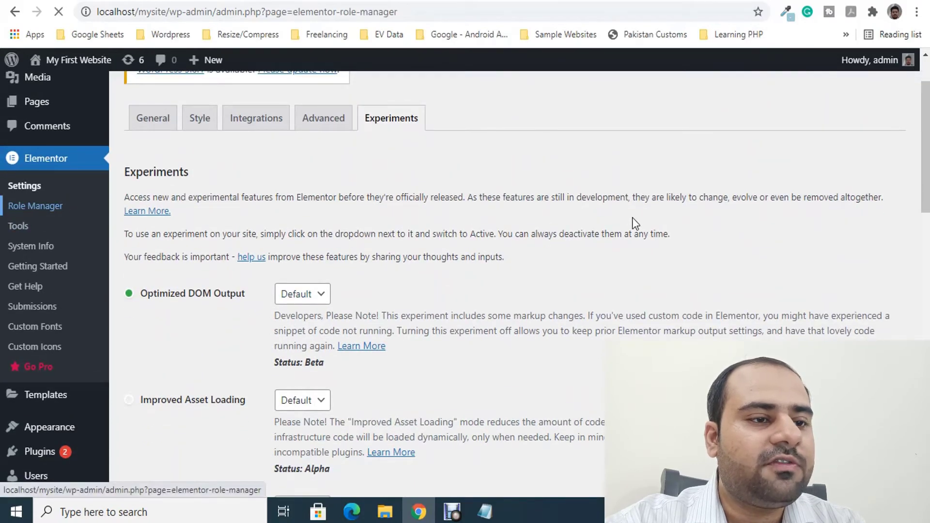
scroll(599, 224, "down", 2)
scroll(601, 228, "up", 2)
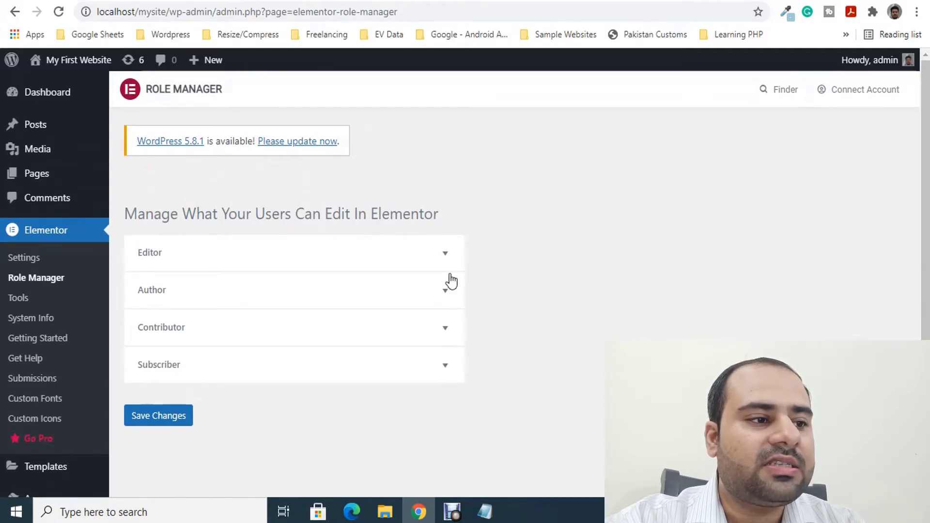
left_click(445, 258)
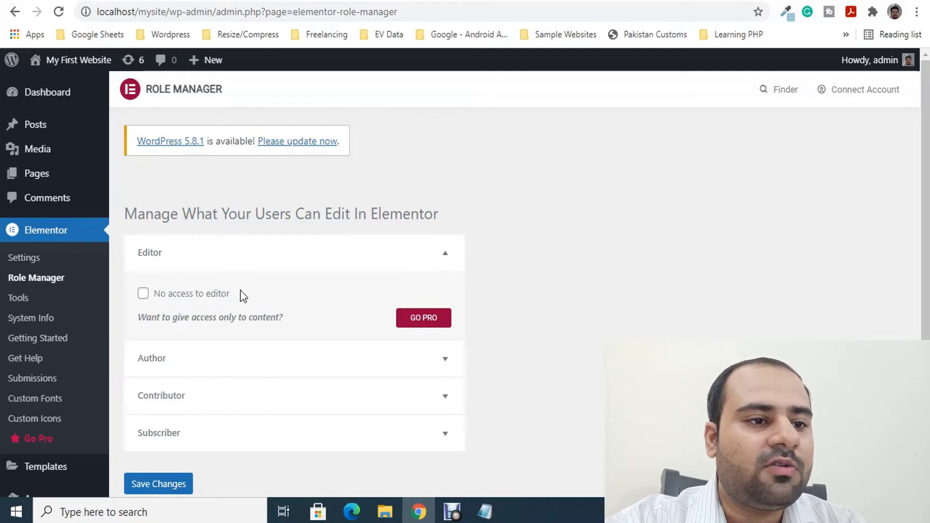
scroll(242, 294, "down", 2)
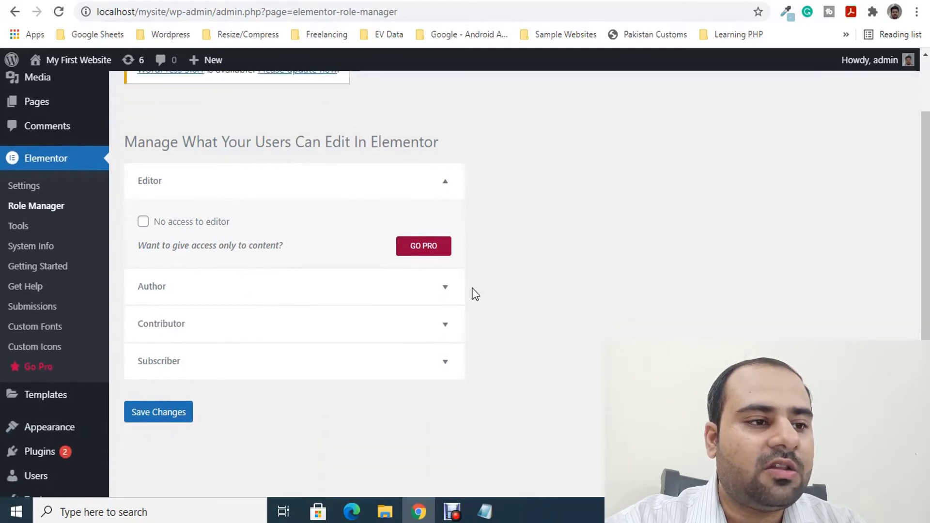
left_click(444, 289)
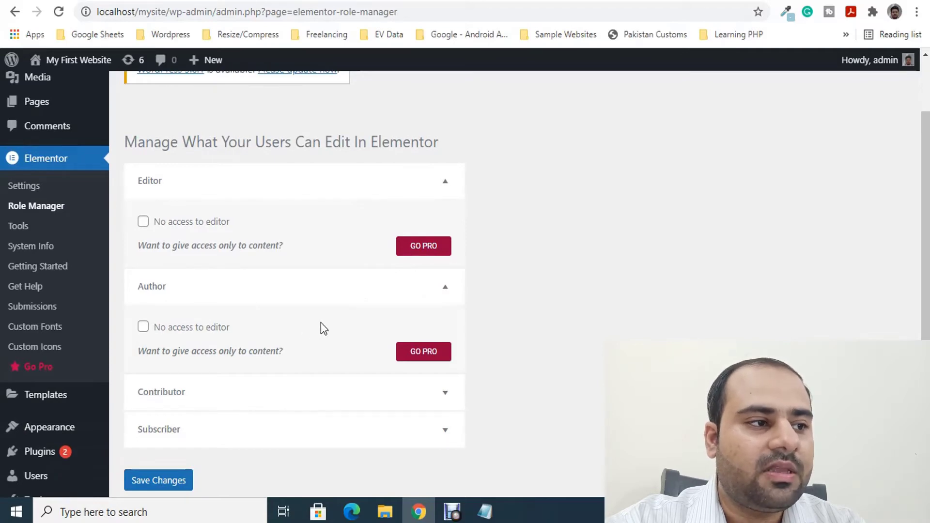
Open Elementor's Tools and review the General, Replace URL and Version Control sections, including the old and new site address fields
left_click(19, 225)
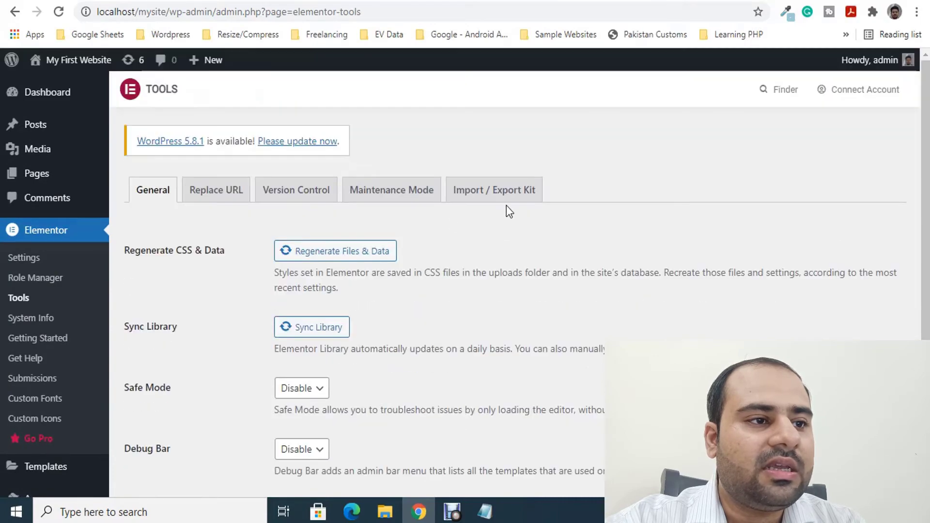
scroll(507, 205, "down", 2)
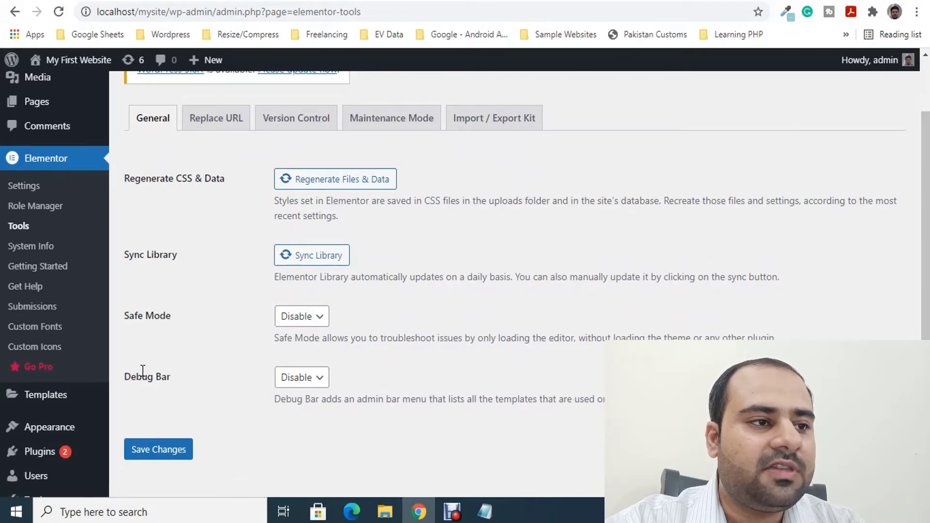
left_click(231, 128)
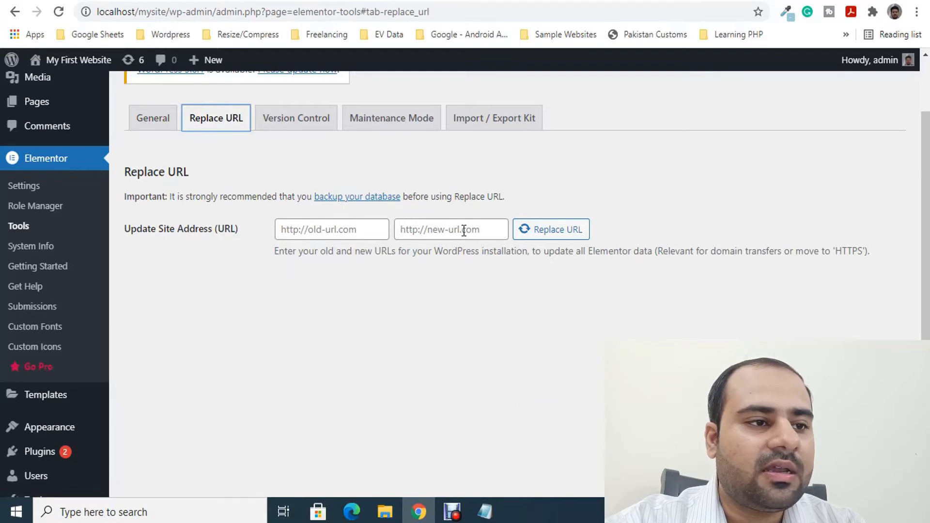
left_click(291, 231)
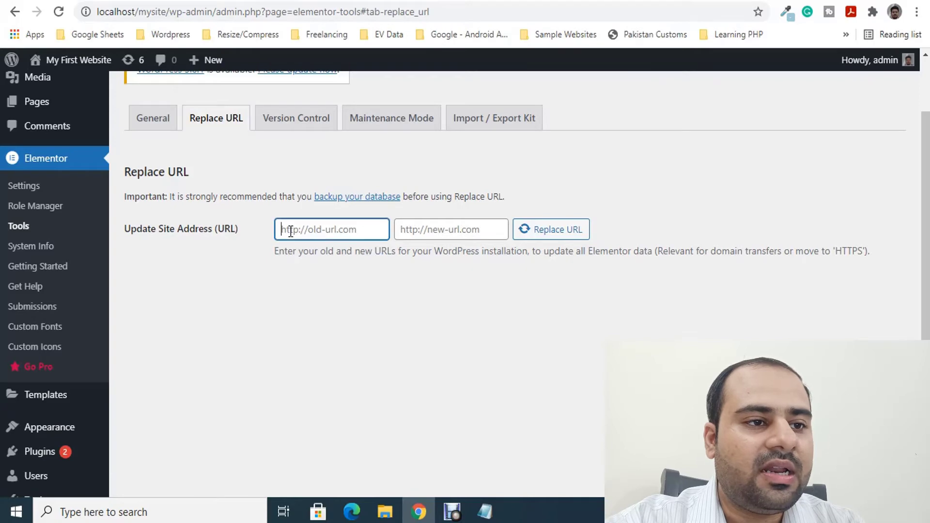
left_click(456, 226)
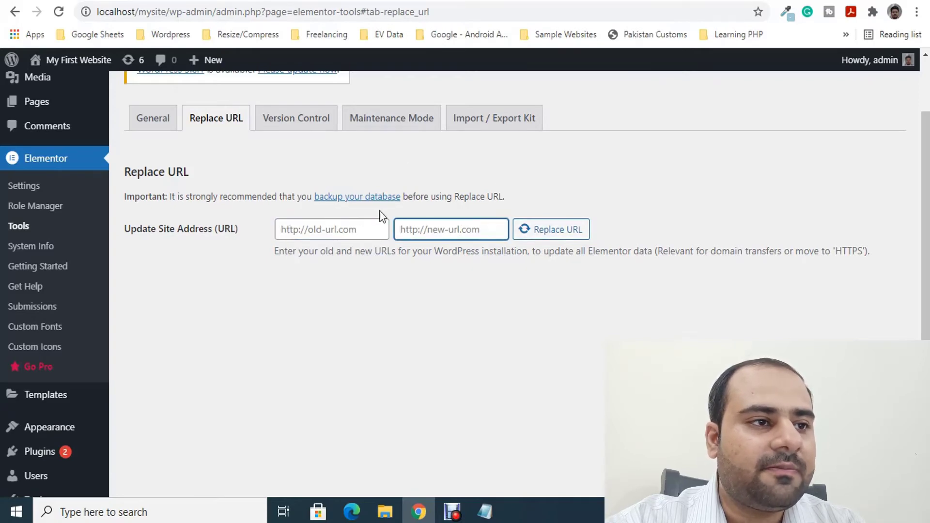
left_click(269, 127)
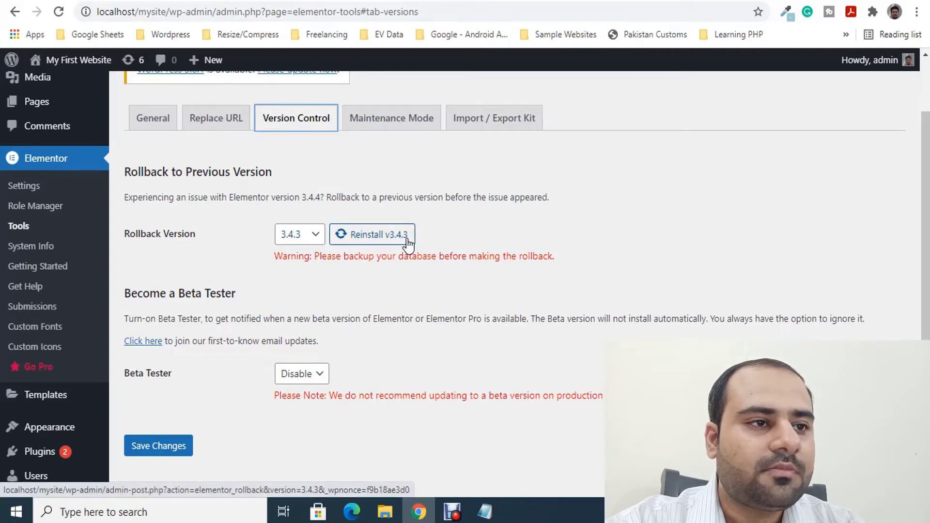
Review the Maintenance Mode choices and the template kit export and import options in Elementor's Tools
left_click(394, 125)
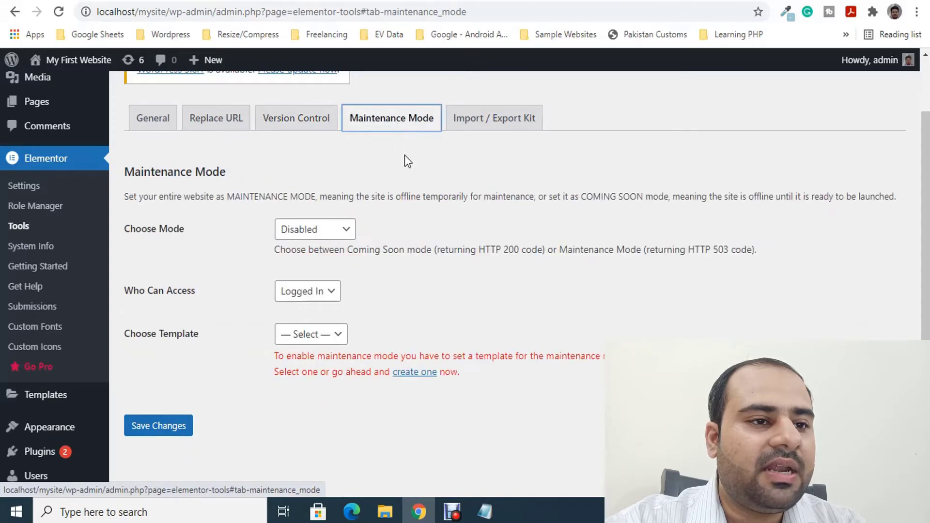
left_click(344, 233)
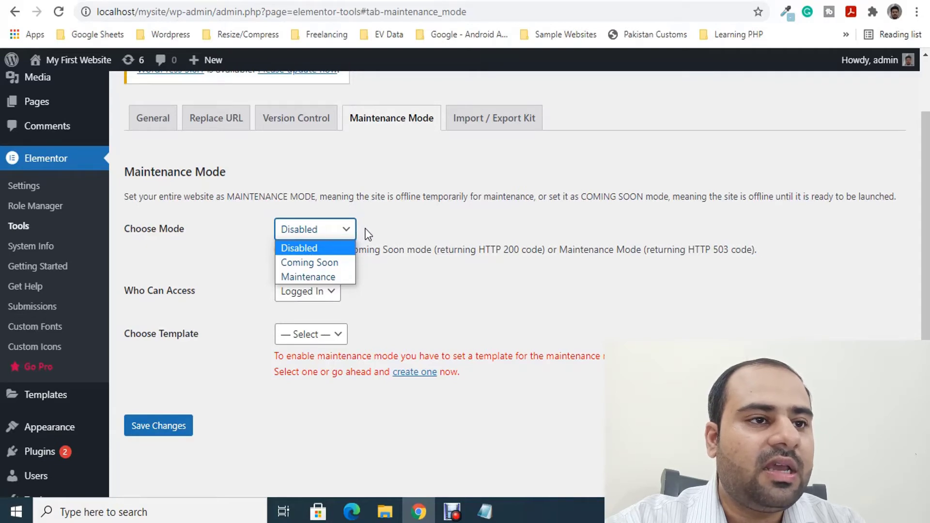
left_click(368, 234)
left_click(494, 118)
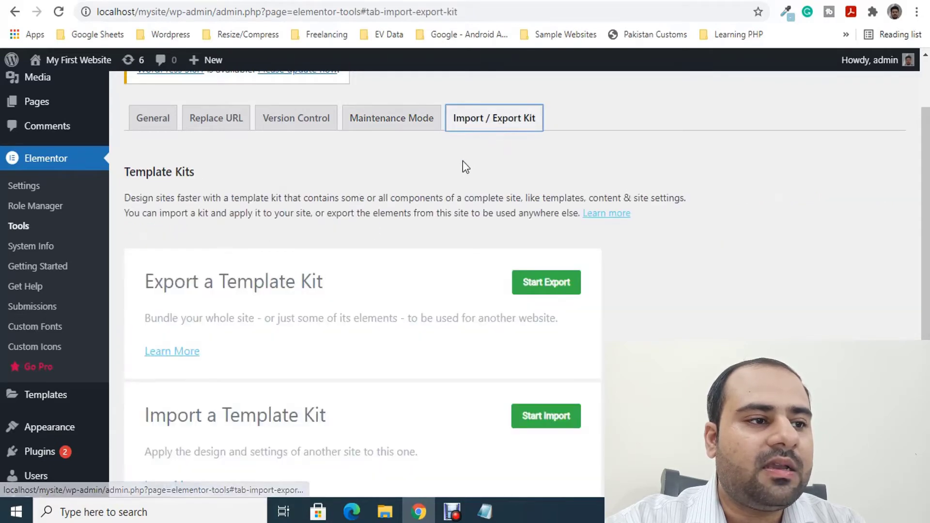
scroll(463, 166, "down", 1)
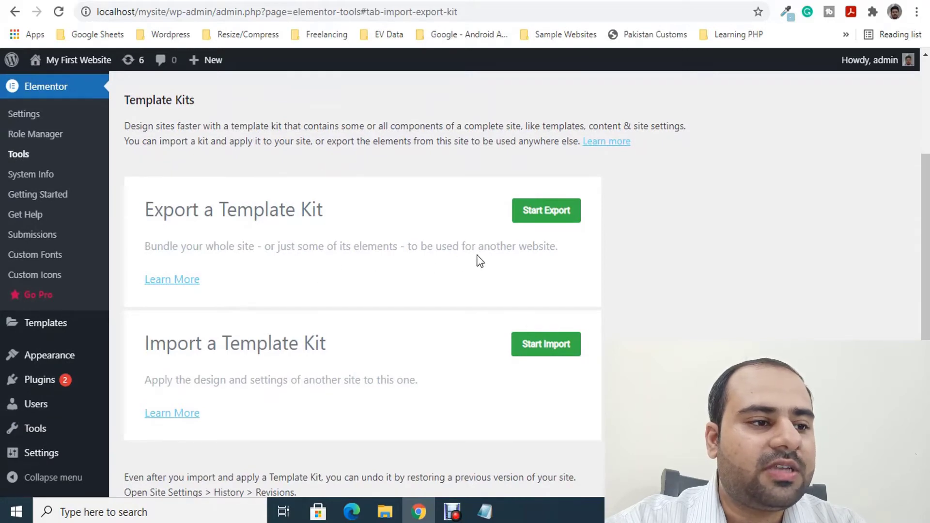
Open Elementor's System Info and examine the Server Environment and WordPress Environment details, including the WordPress version and maximum upload size
scroll(479, 261, "down", 1)
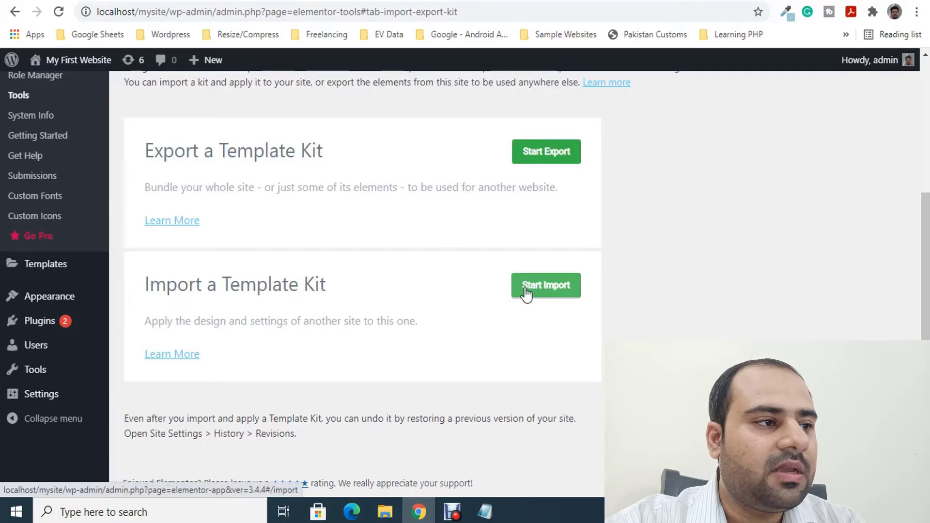
scroll(63, 228, "up", 1)
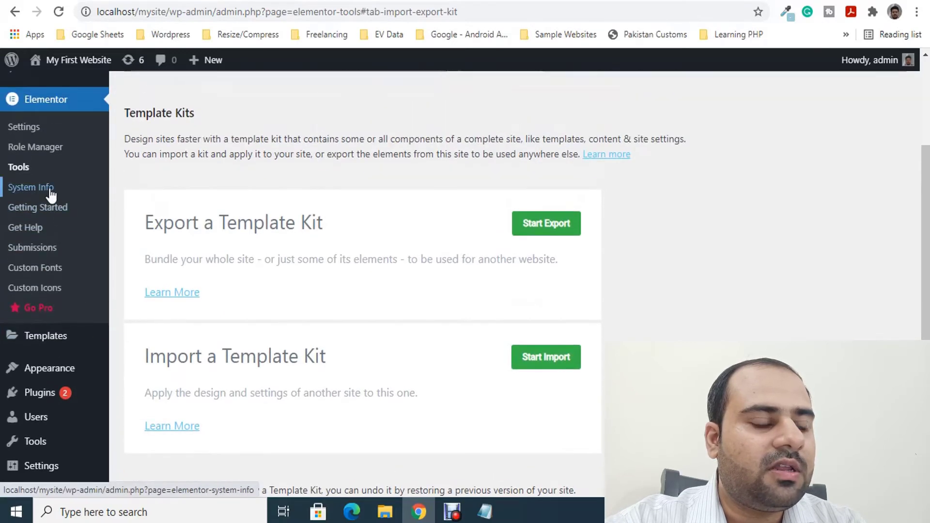
left_click(39, 187)
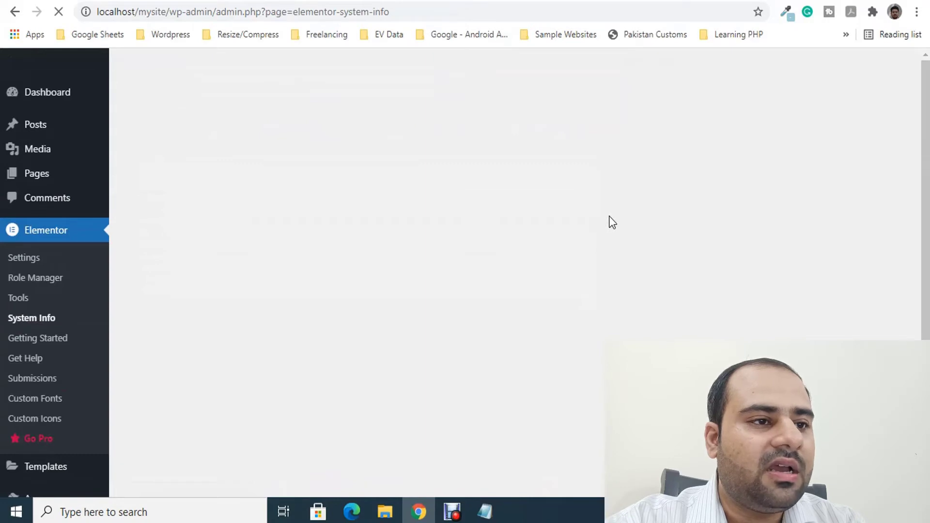
scroll(543, 226, "down", 2)
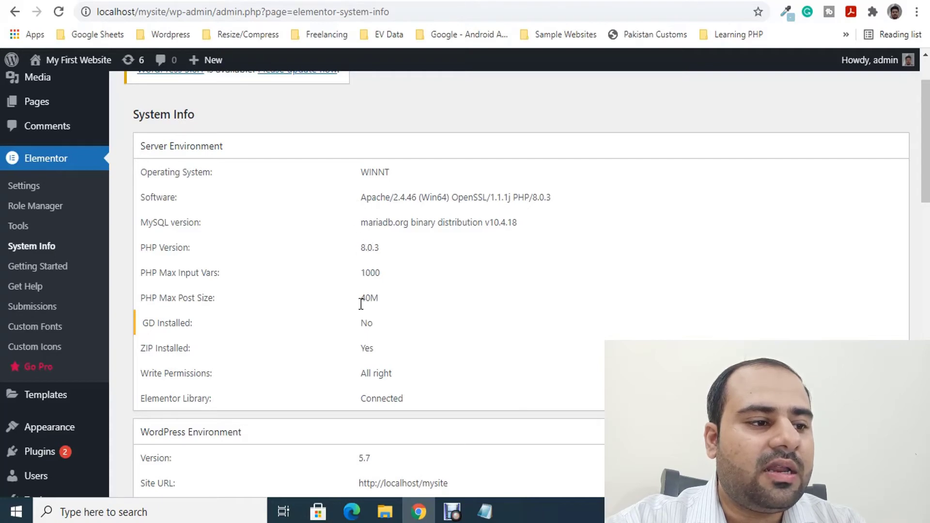
scroll(351, 319, "down", 4)
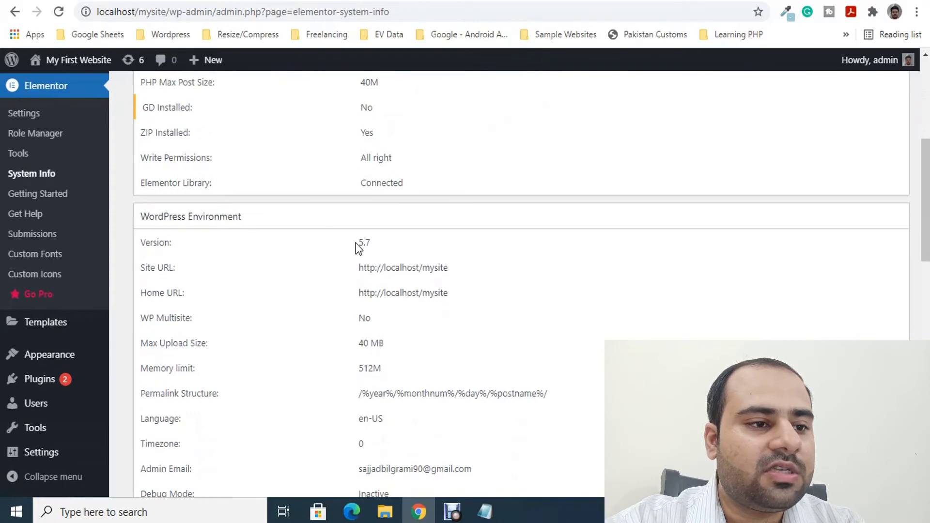
left_click_drag(359, 243, 366, 243)
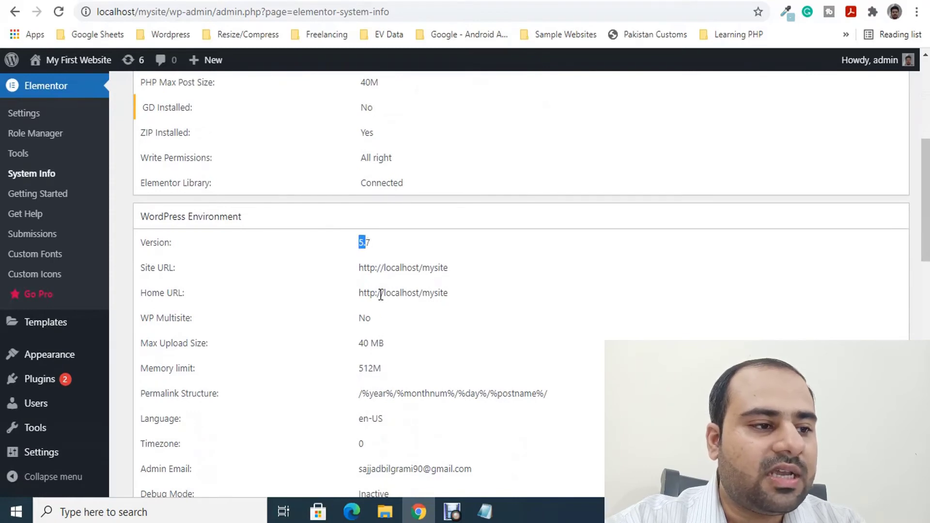
left_click_drag(363, 344, 391, 343)
scroll(367, 235, "down", 3)
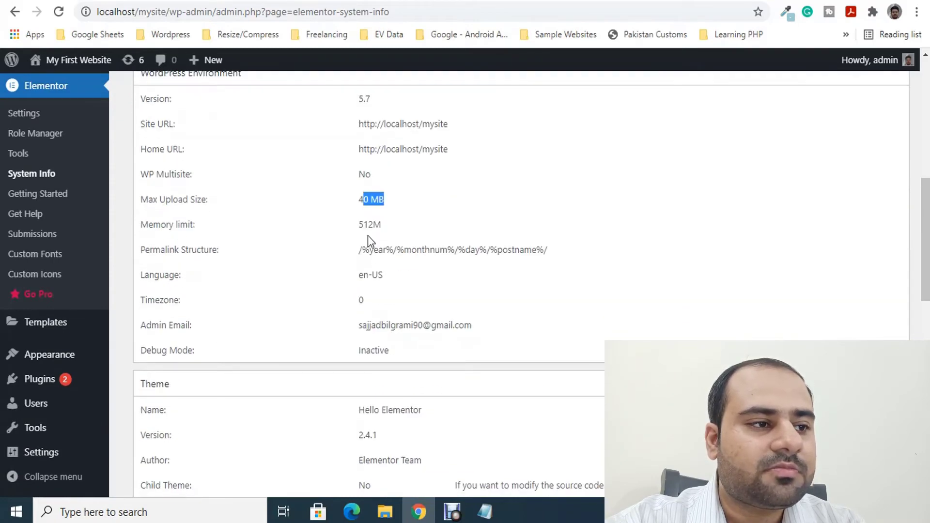
Review the Theme, User, Active Plugins, Elements Usage and Log sections of Elementor's System Info
scroll(438, 303, "down", 1)
scroll(339, 252, "down", 1)
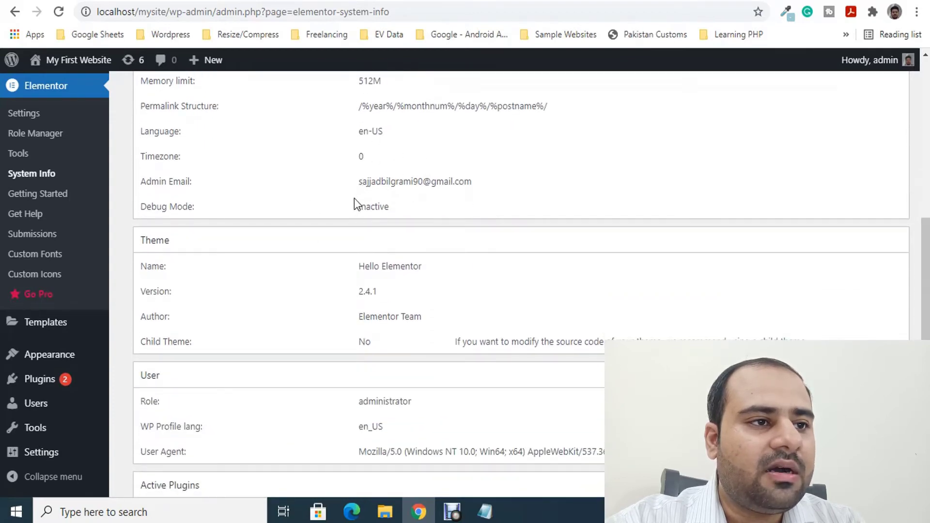
scroll(353, 206, "down", 1)
scroll(361, 194, "down", 1)
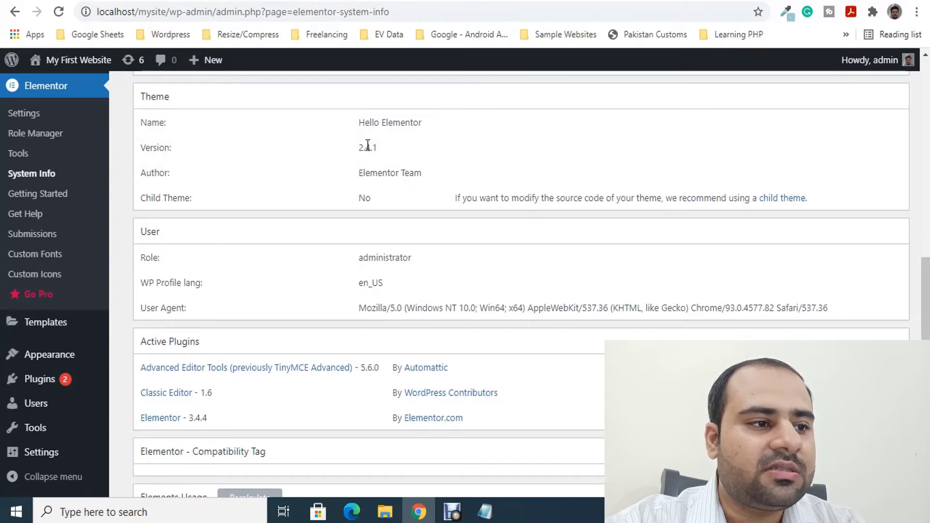
scroll(366, 151, "down", 1)
scroll(363, 160, "down", 1)
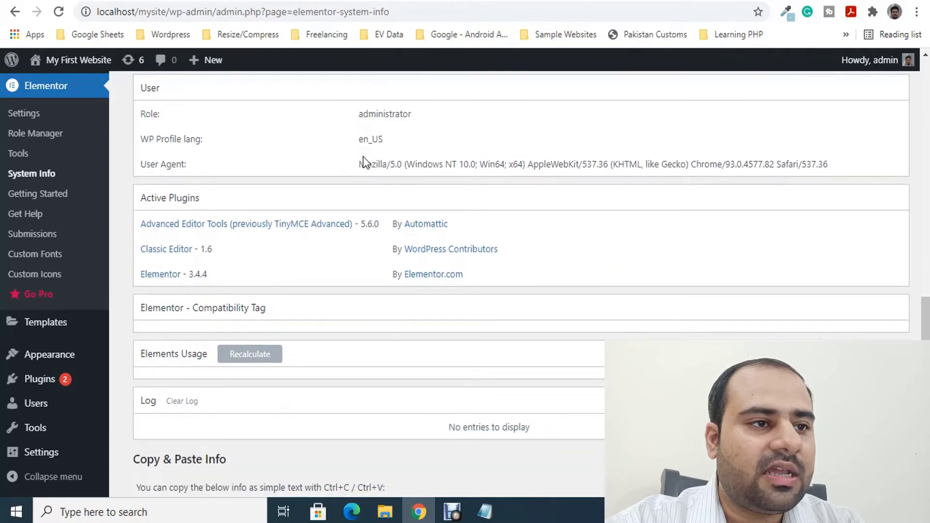
scroll(362, 160, "up", 1)
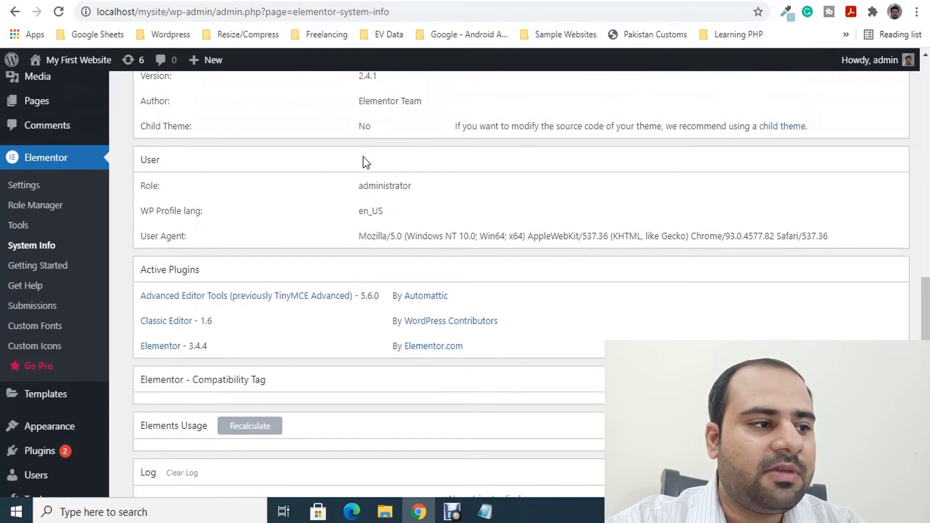
Open Elementor's Getting Started page and look over the welcome text, the course video and the first-page option
left_click(19, 266)
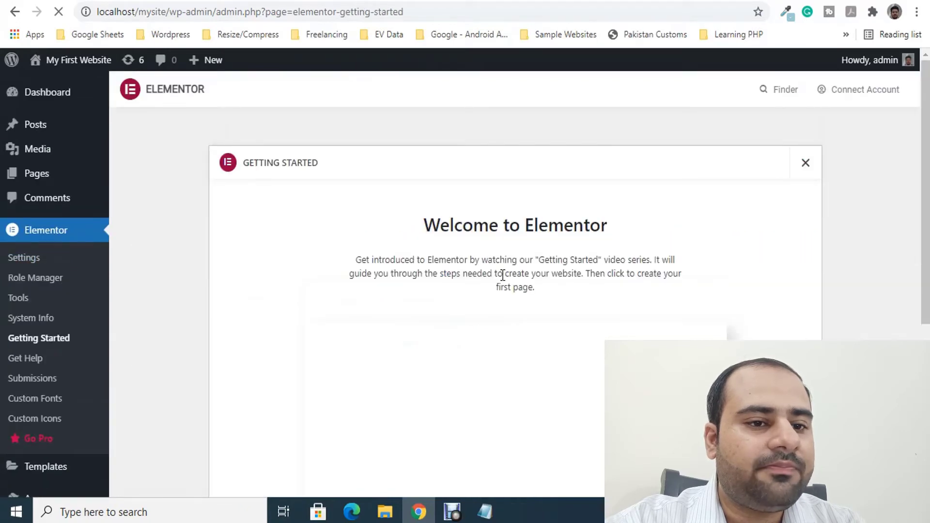
scroll(496, 276, "down", 1)
scroll(533, 269, "down", 3)
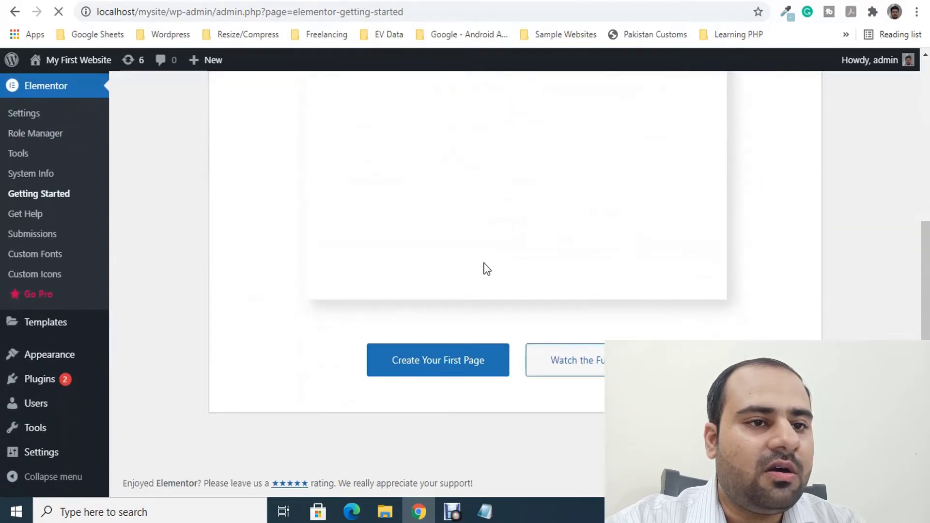
scroll(485, 291, "up", 2)
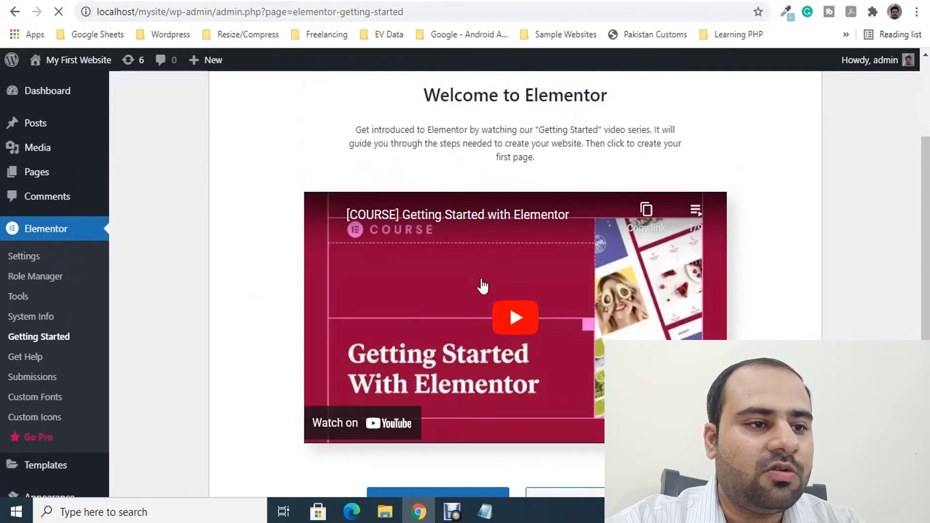
scroll(567, 312, "up", 1)
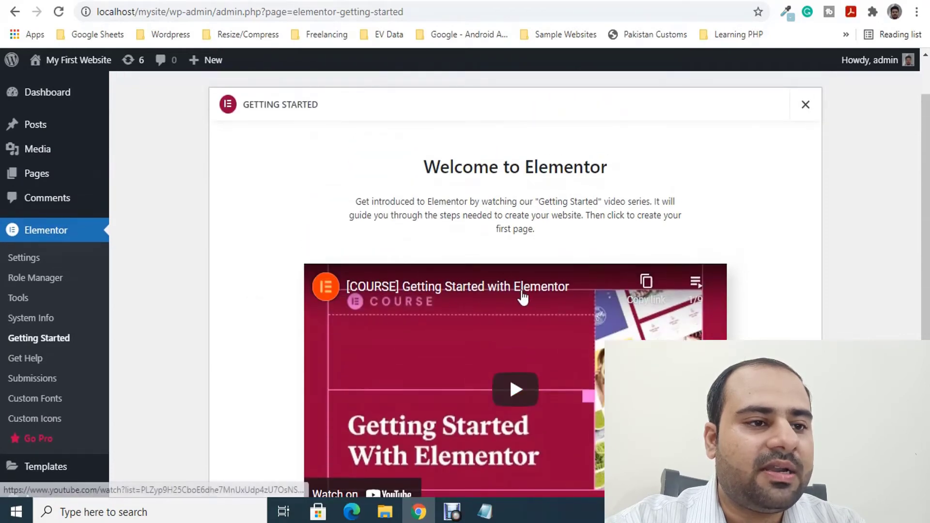
scroll(194, 411, "down", 1)
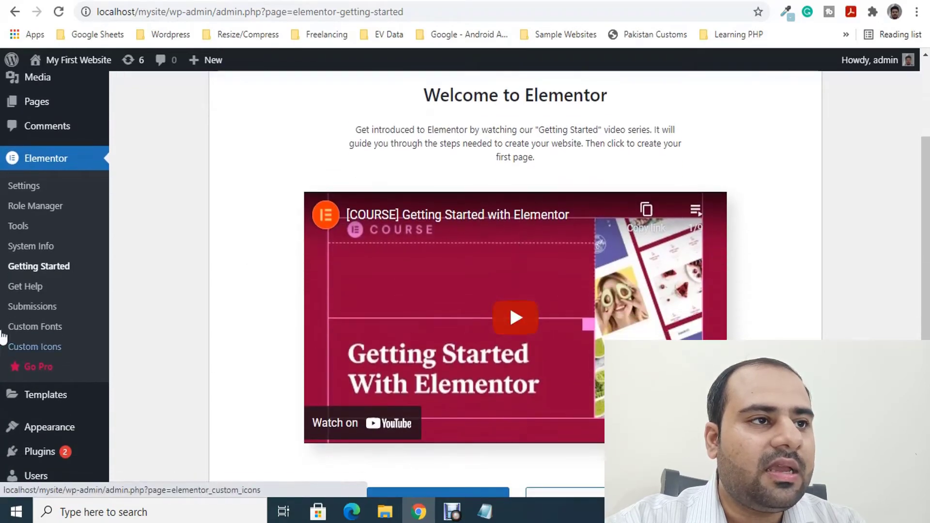
Open Elementor's Get Help link, look at the support site and return to the WordPress admin
left_click(29, 287)
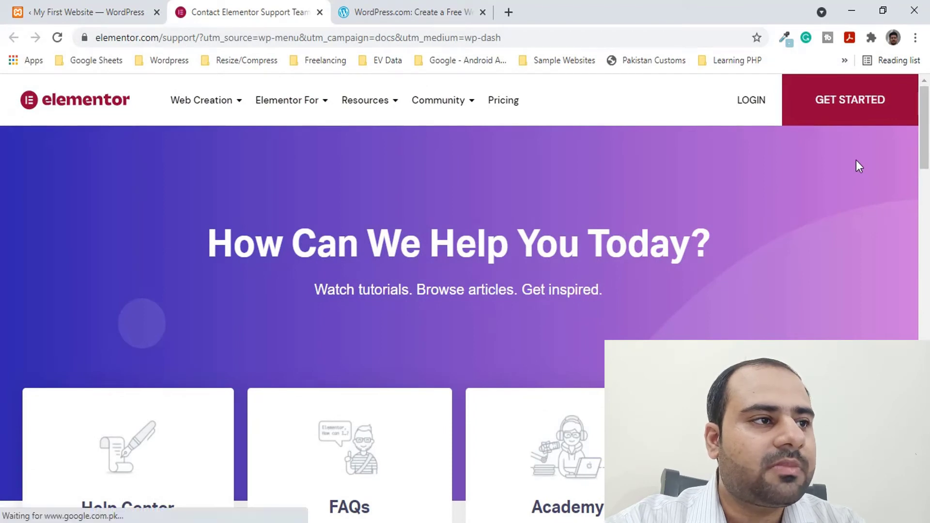
scroll(856, 160, "down", 3)
left_click(140, 6)
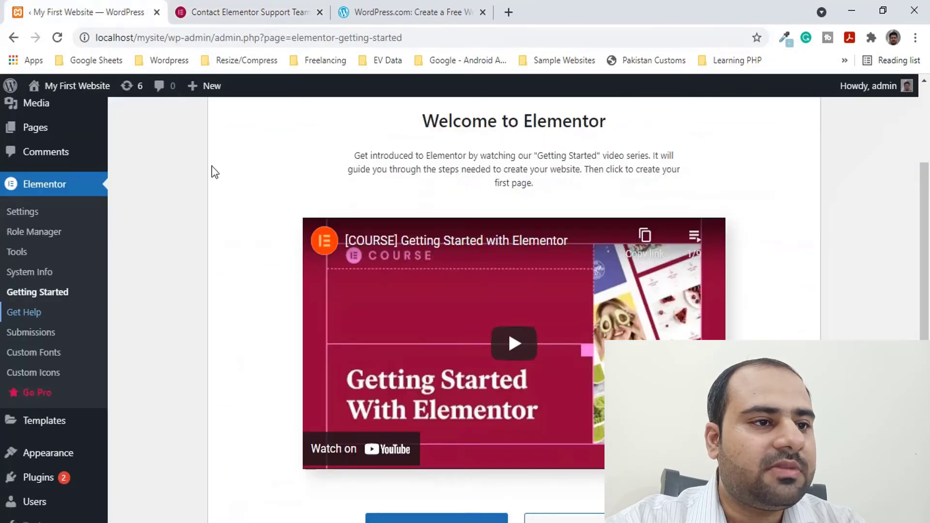
Open Elementor's Submissions page and read the description of collecting form submissions
scroll(210, 170, "down", 2)
left_click(39, 260)
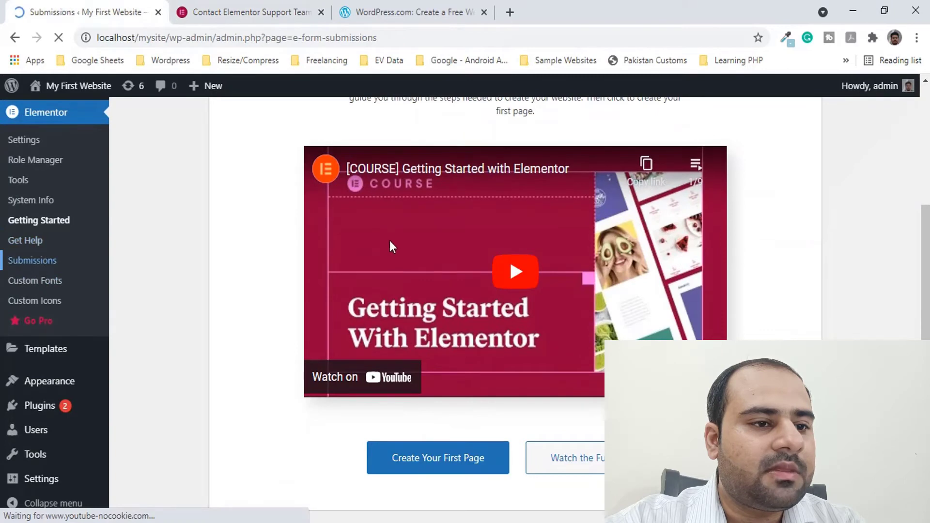
scroll(361, 247, "down", 2)
scroll(373, 243, "down", 2)
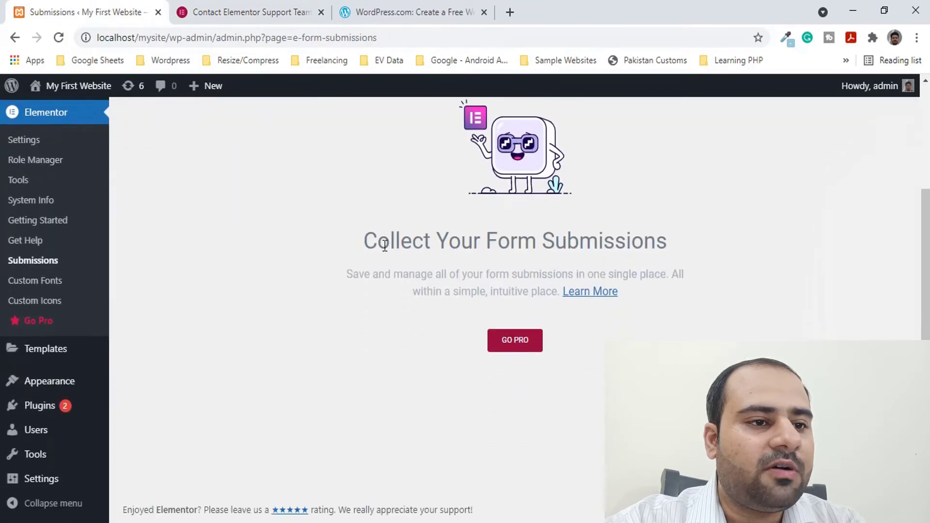
scroll(398, 276, "up", 2)
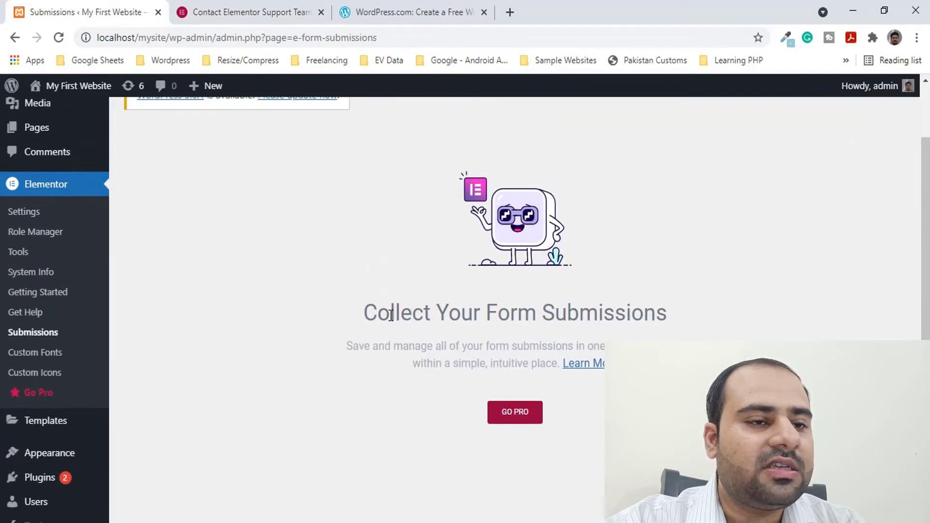
scroll(374, 294, "up", 3)
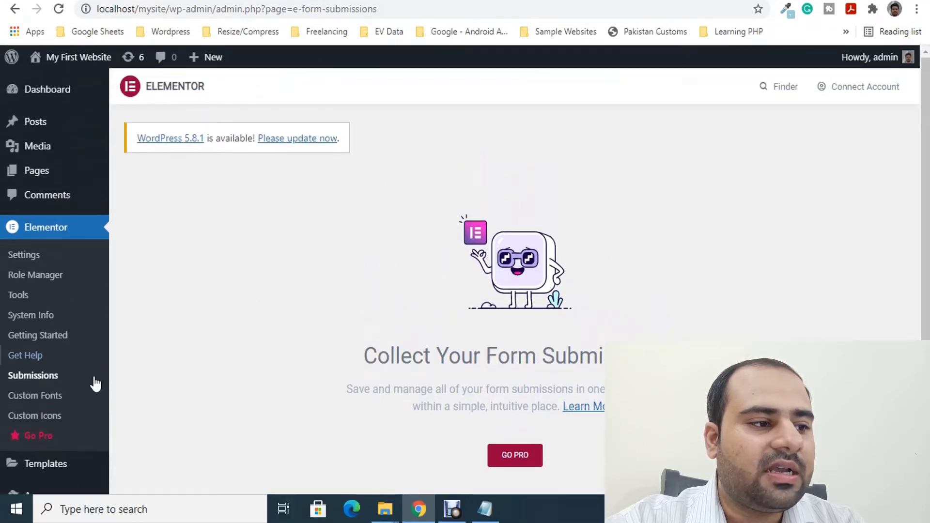
Look at Elementor's Custom Fonts page and its Custom Icons page
left_click(68, 396)
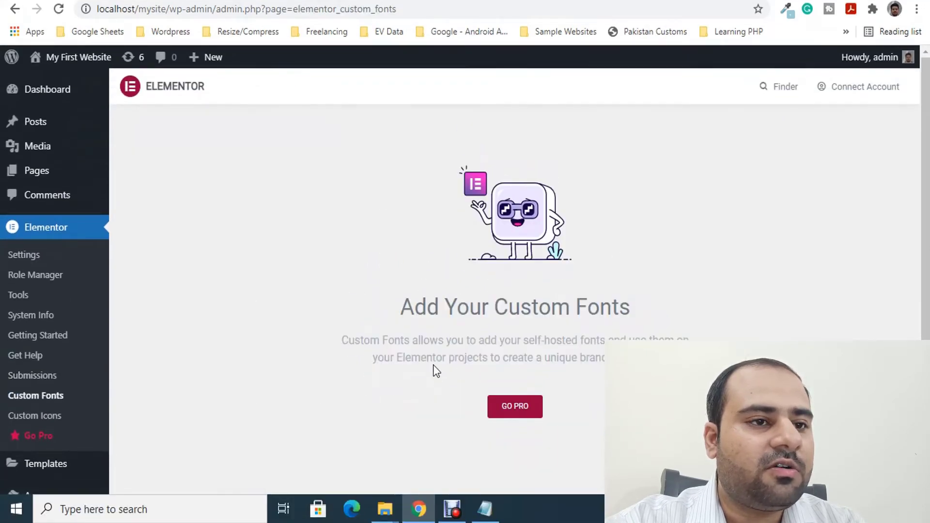
scroll(434, 365, "down", 1)
scroll(433, 360, "up", 1)
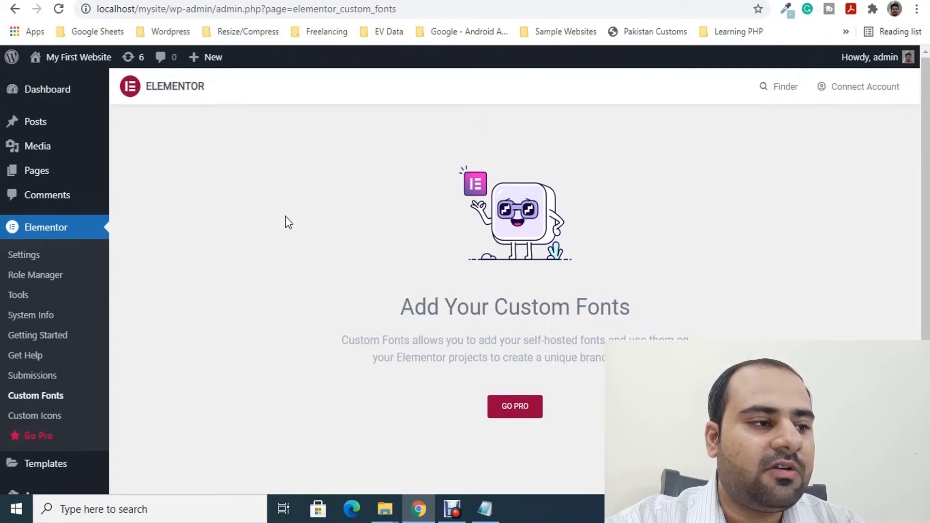
left_click(75, 417)
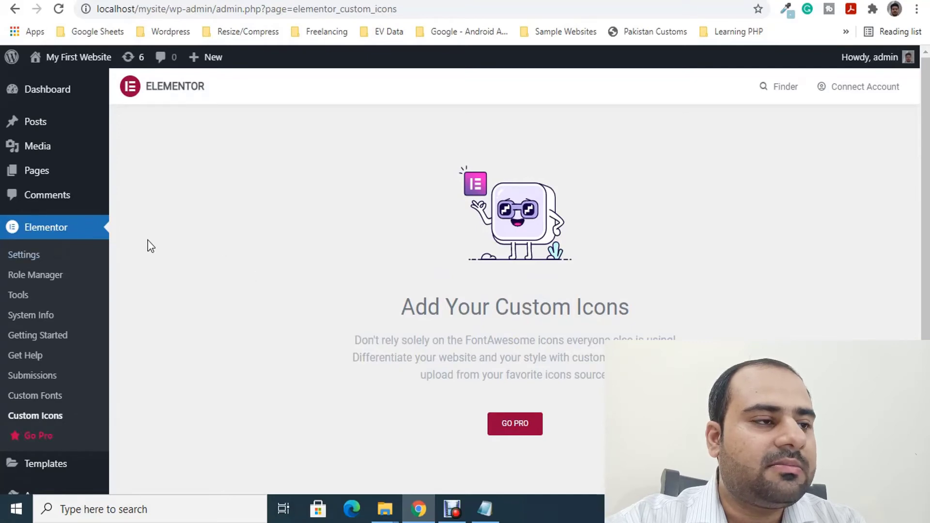
Add a new WordPress page titled "Elementor Page" and publish it
left_click(29, 178)
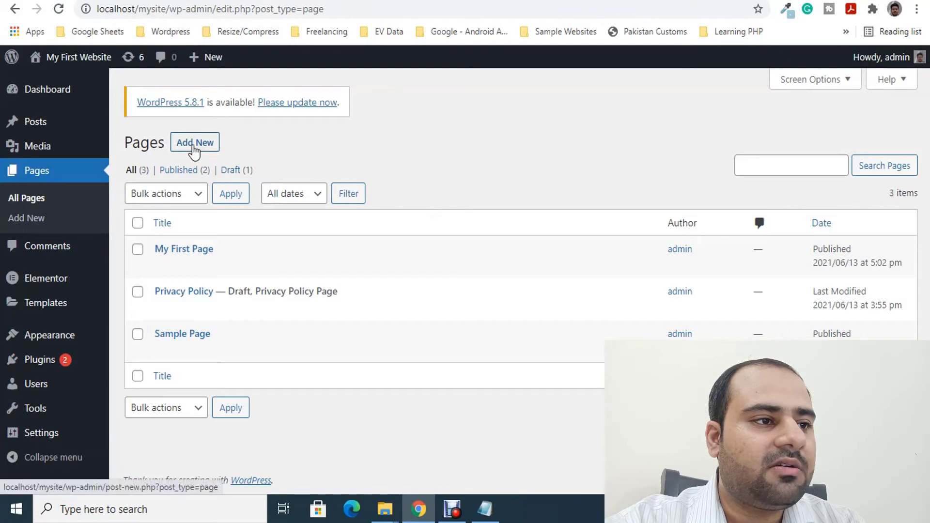
left_click(194, 145)
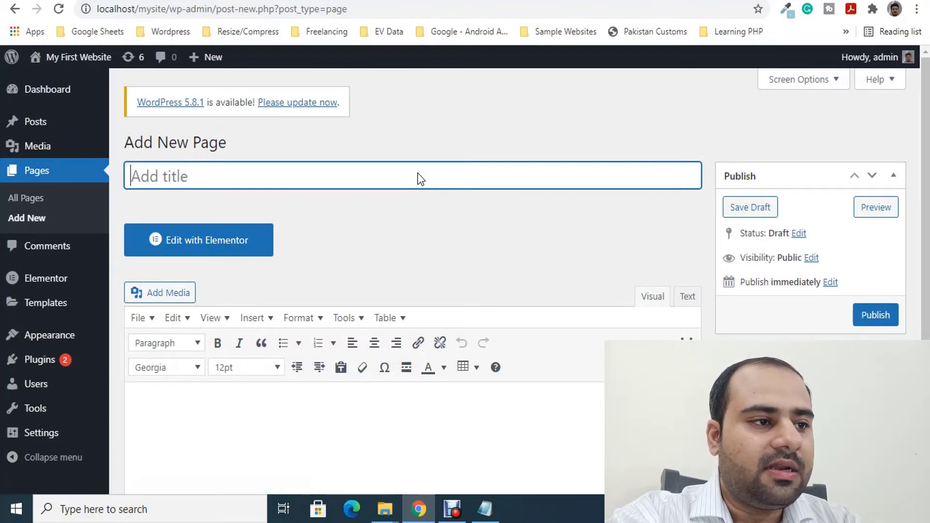
type("Elemengtor")
key("BackSpace")
key("BackSpace")
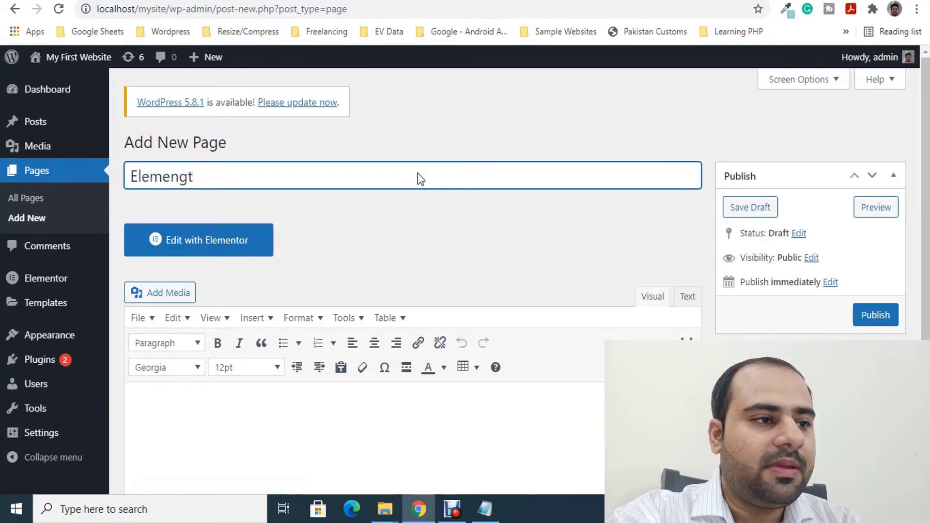
key("BackSpace")
key("BackSpace")
type("tor Page")
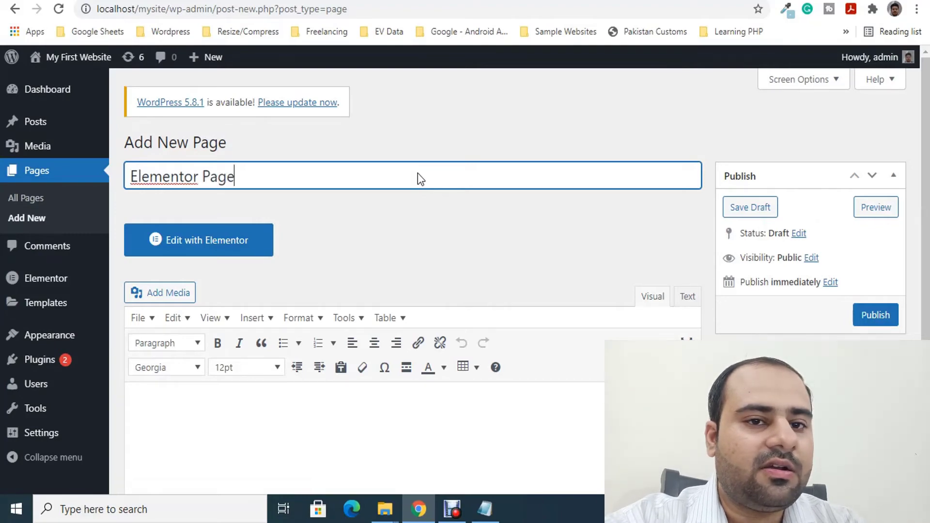
left_click(871, 315)
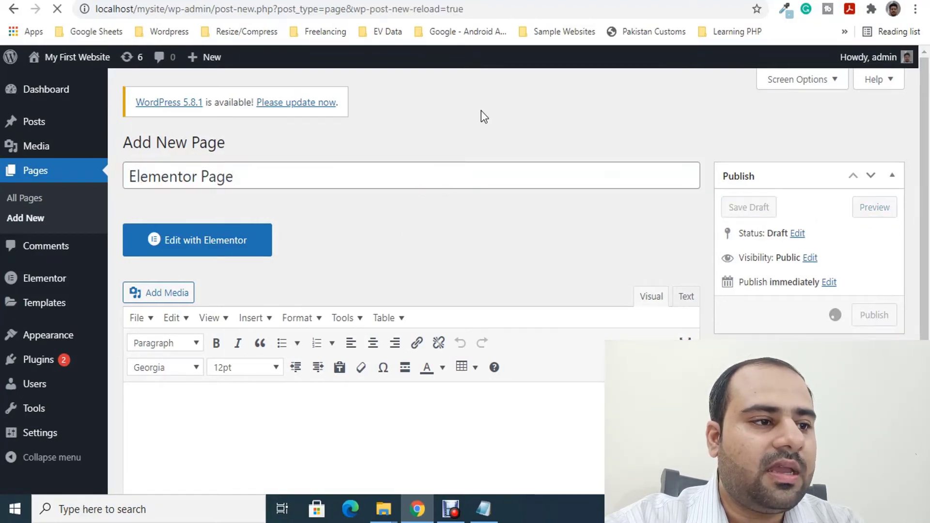
Open the new page in the Elementor editor and examine the site title, tagline and footer around the empty content area
left_click(198, 297)
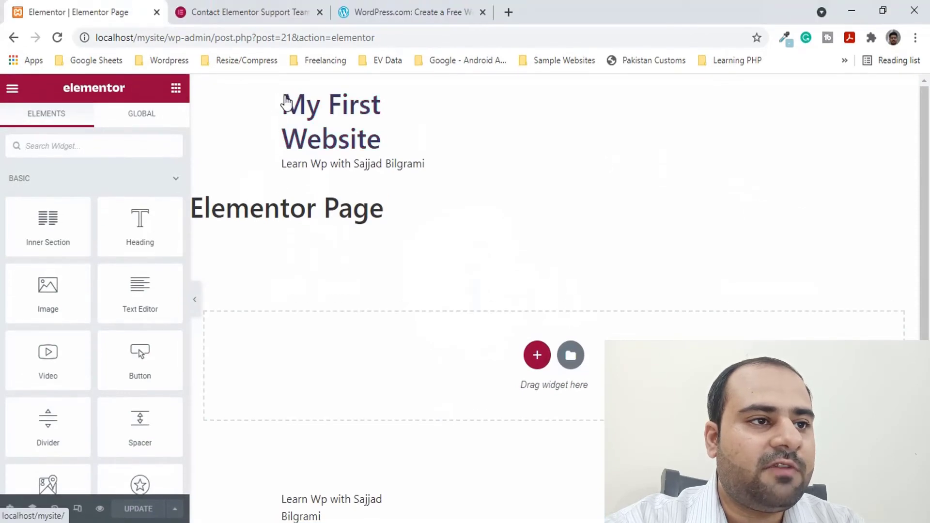
left_click_drag(273, 104, 414, 149)
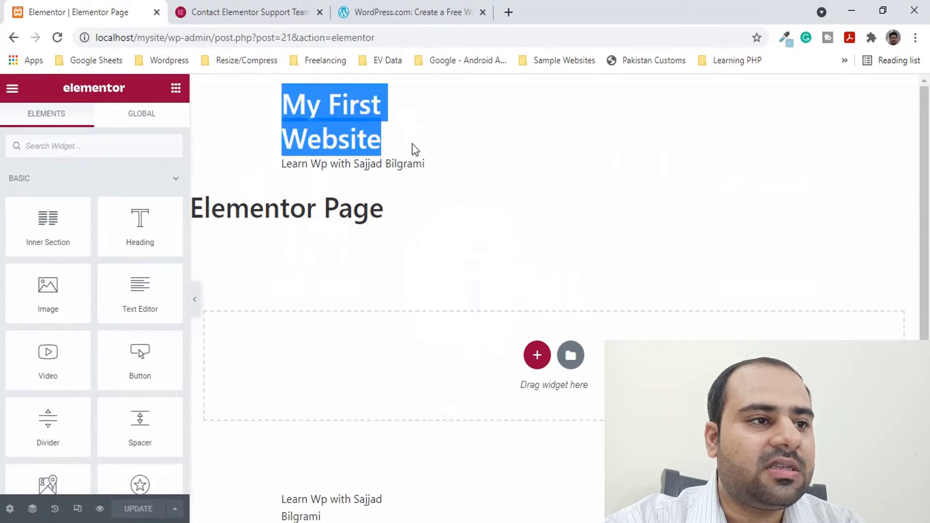
left_click(273, 166)
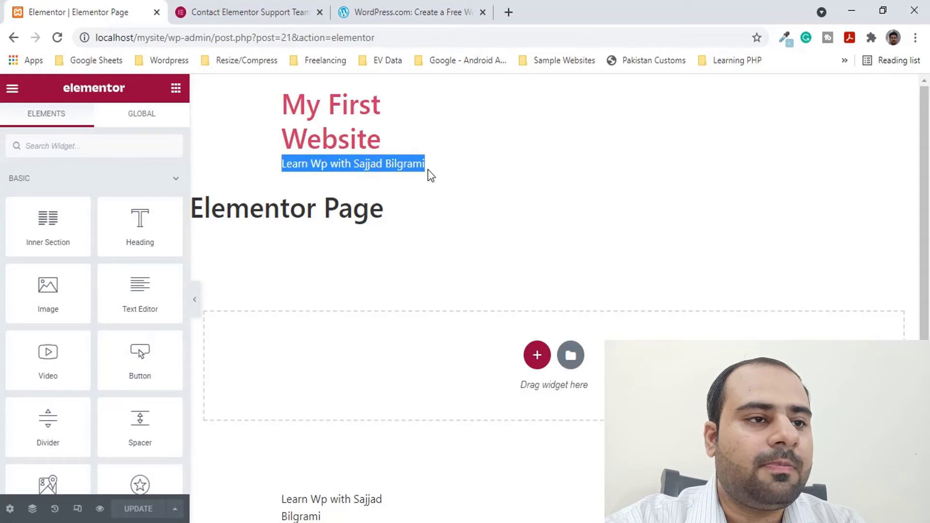
scroll(413, 182, "down", 1)
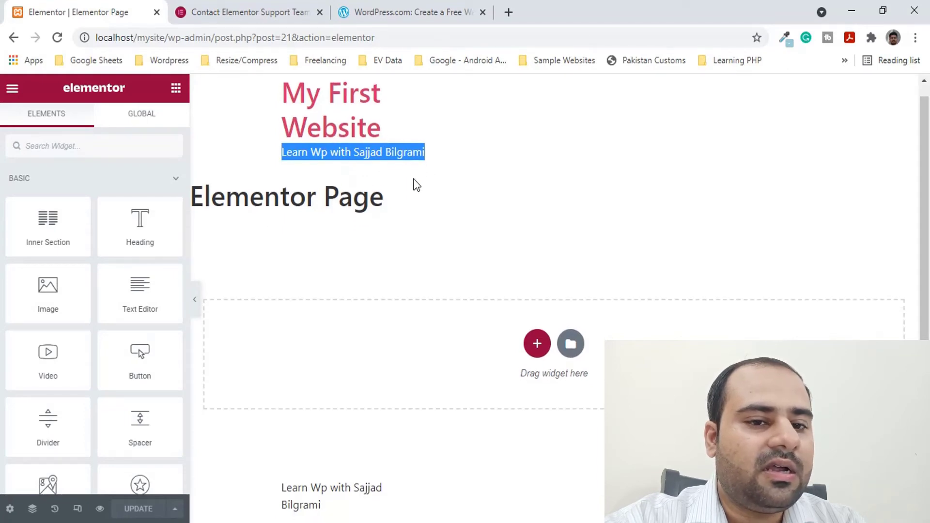
scroll(409, 215, "up", 1)
scroll(675, 332, "down", 1)
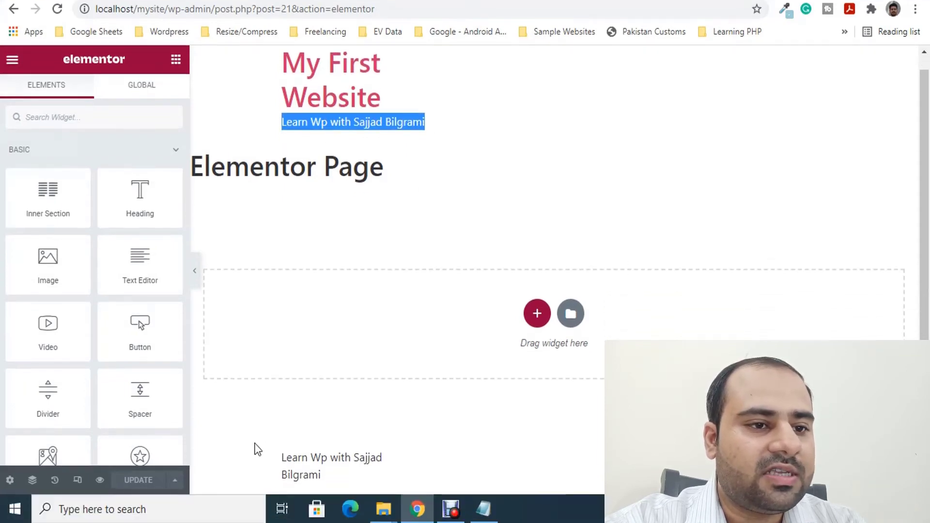
Examine the footer tagline and browse the widget library from the Basic widgets down to the WordPress category
left_click_drag(270, 489, 383, 487)
left_click(630, 419)
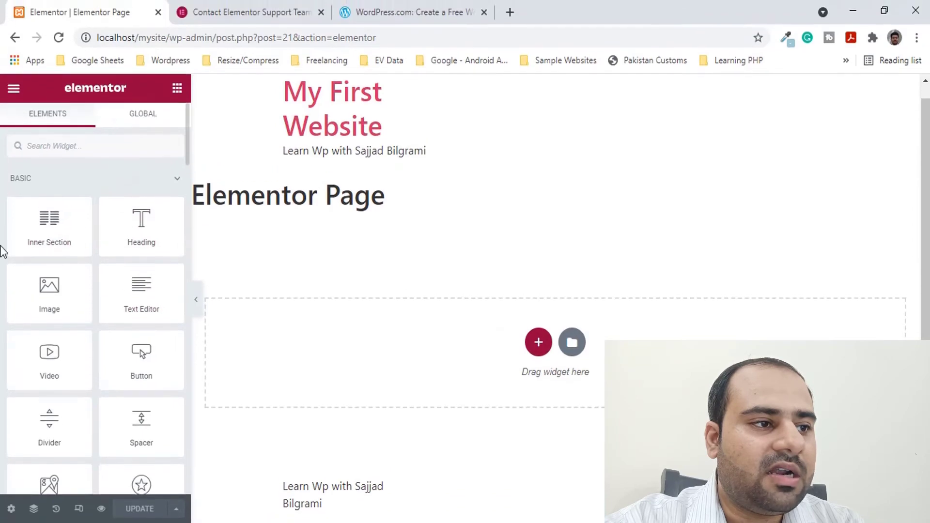
scroll(83, 228, "down", 15)
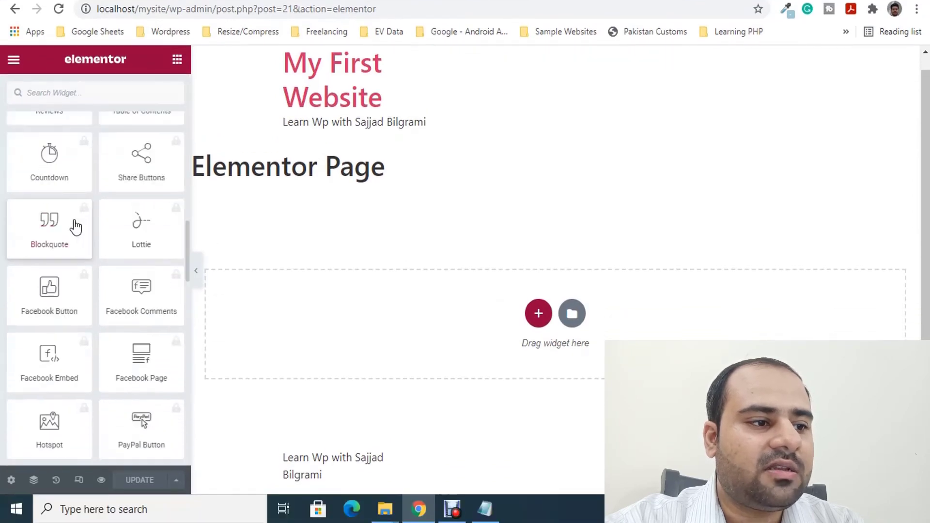
scroll(84, 232, "down", 9)
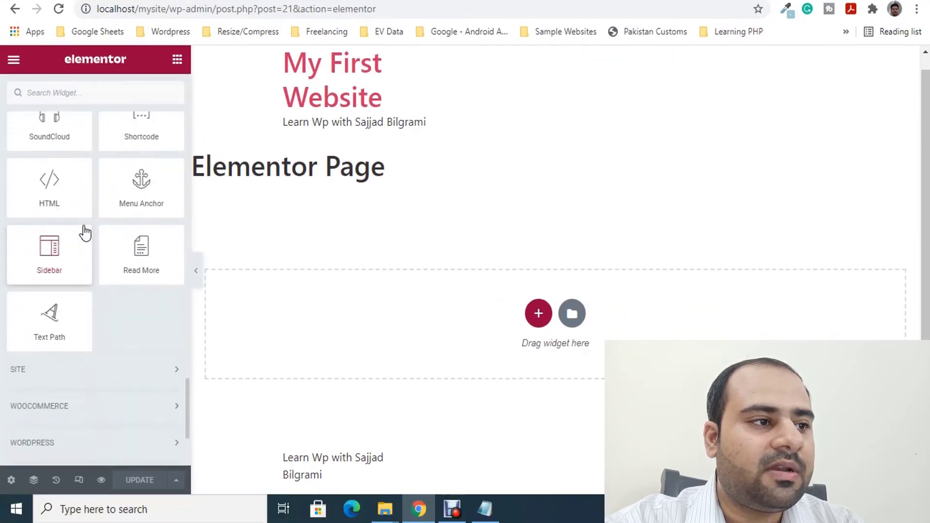
scroll(81, 344, "up", 11)
scroll(78, 330, "up", 15)
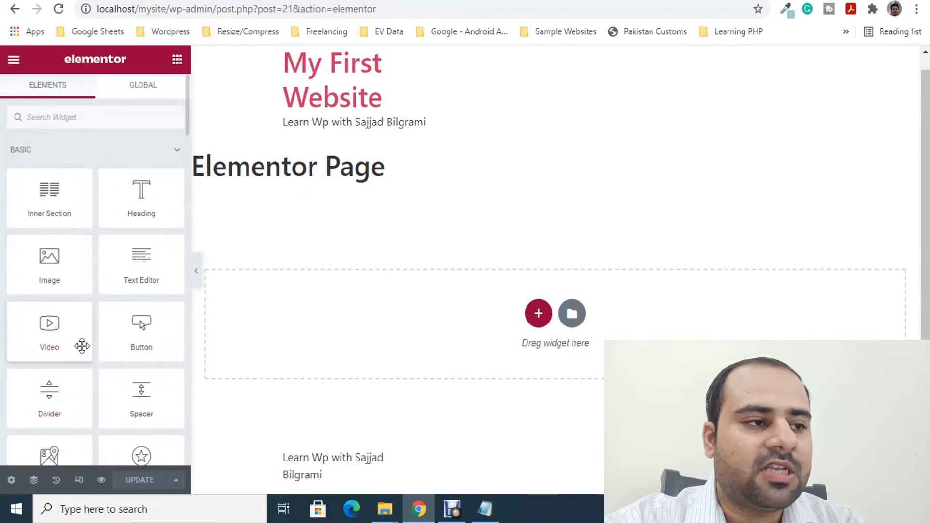
scroll(95, 302, "down", 3)
scroll(100, 324, "up", 3)
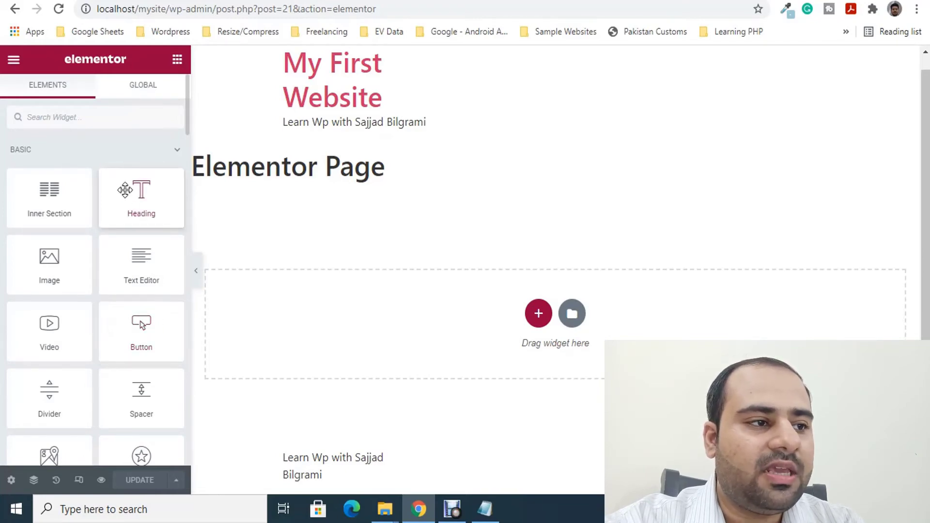
Add a Heading widget to the page's empty content area and set its title to "Heading one"
left_click_drag(125, 190, 326, 312)
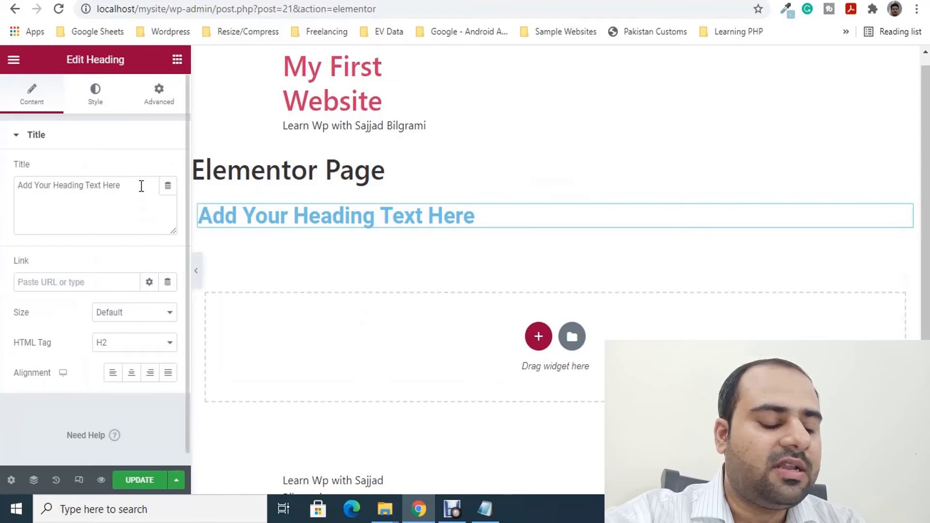
left_click_drag(141, 185, 4, 199)
type("Headi")
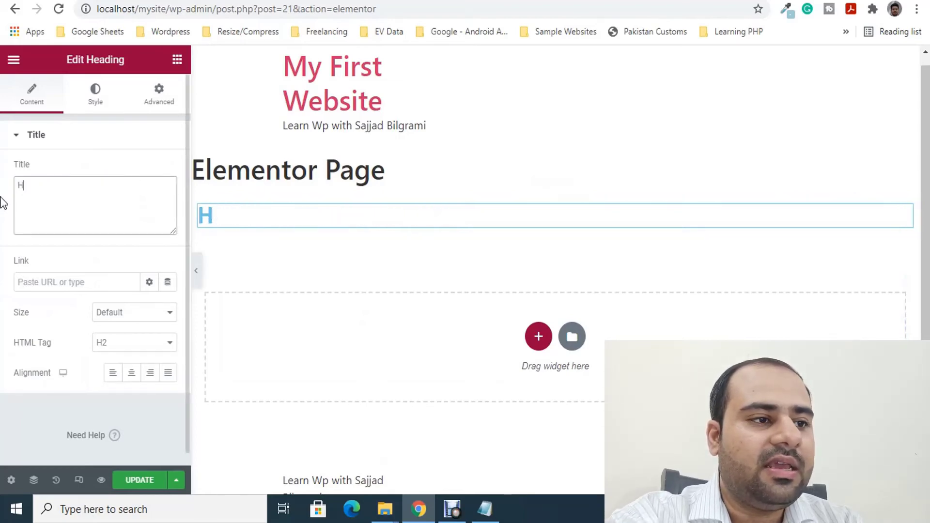
type("ng one")
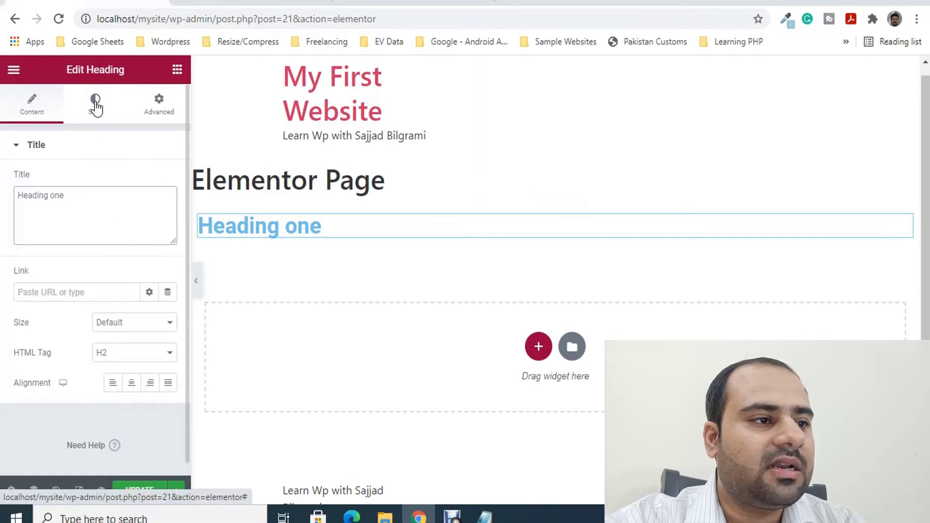
Try several blue shades for the heading's text color and set it to a bright pinkish red
left_click(95, 106)
left_click(169, 180)
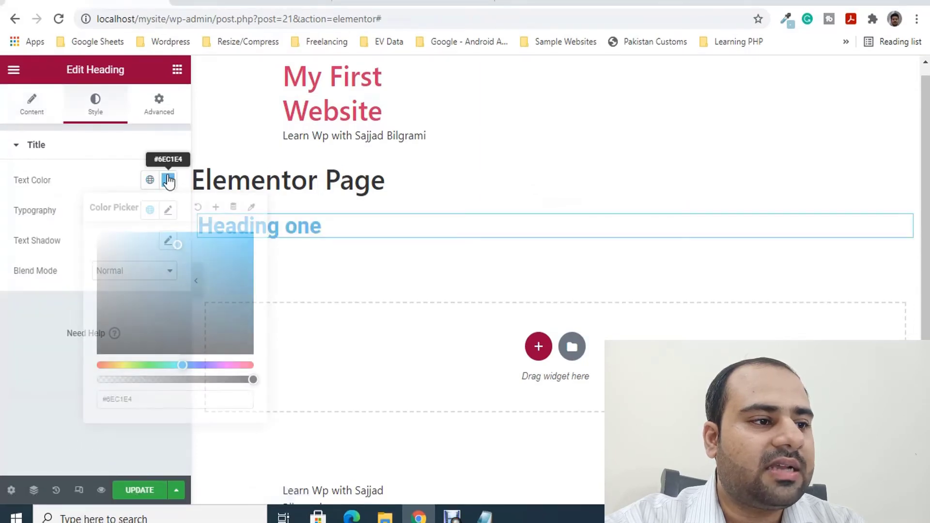
left_click(178, 263)
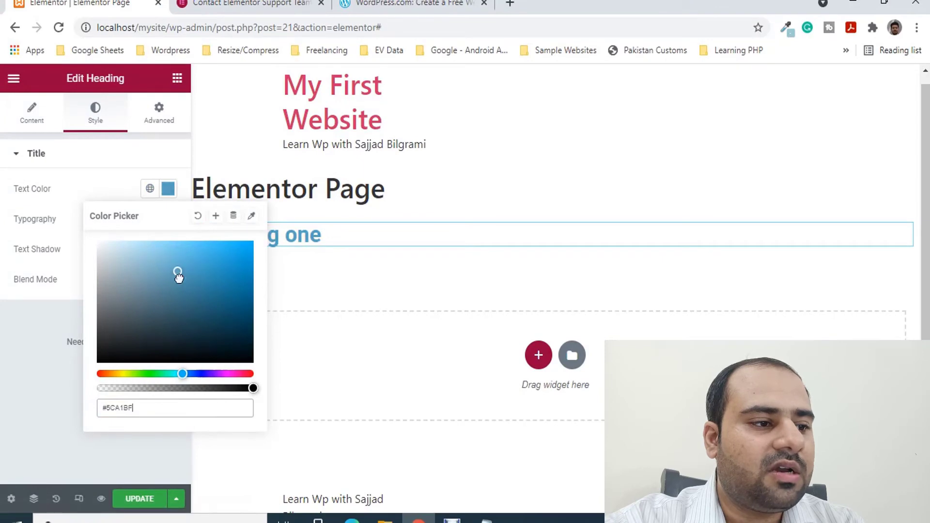
left_click_drag(179, 277, 250, 305)
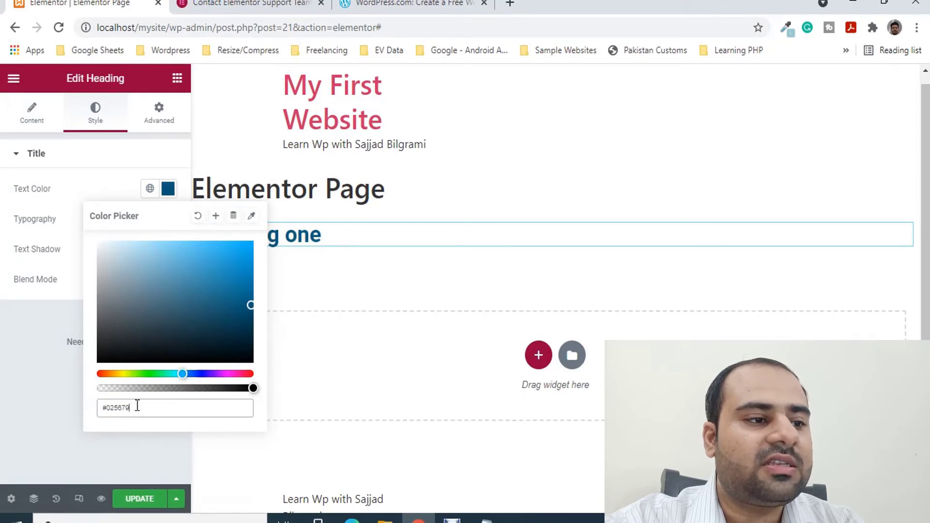
left_click_drag(181, 373, 248, 385)
mouse_move(242, 312)
left_mouse_down()
mouse_move(224, 247)
mouse_move(232, 239)
mouse_move(236, 257)
left_mouse_up()
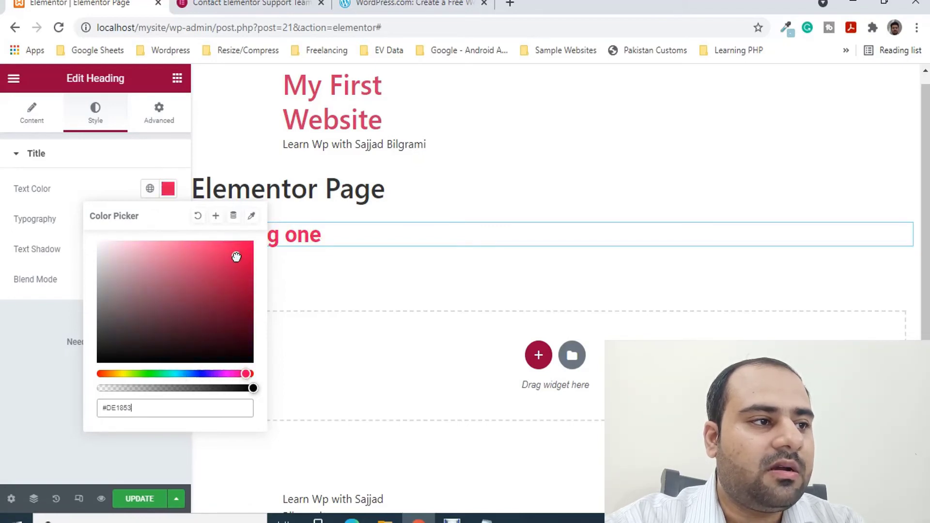
left_click(50, 175)
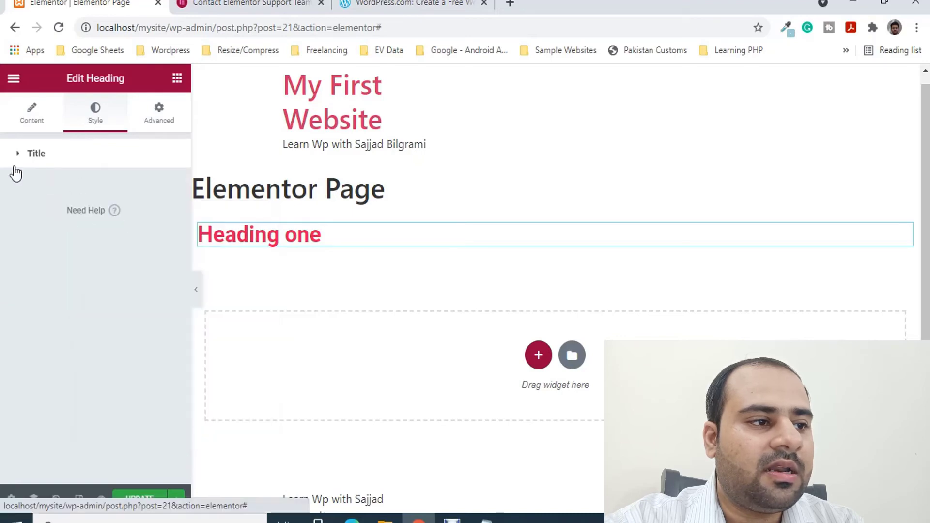
Set the heading's font family to Satisfy and enlarge its size to 147 px
left_click(168, 220)
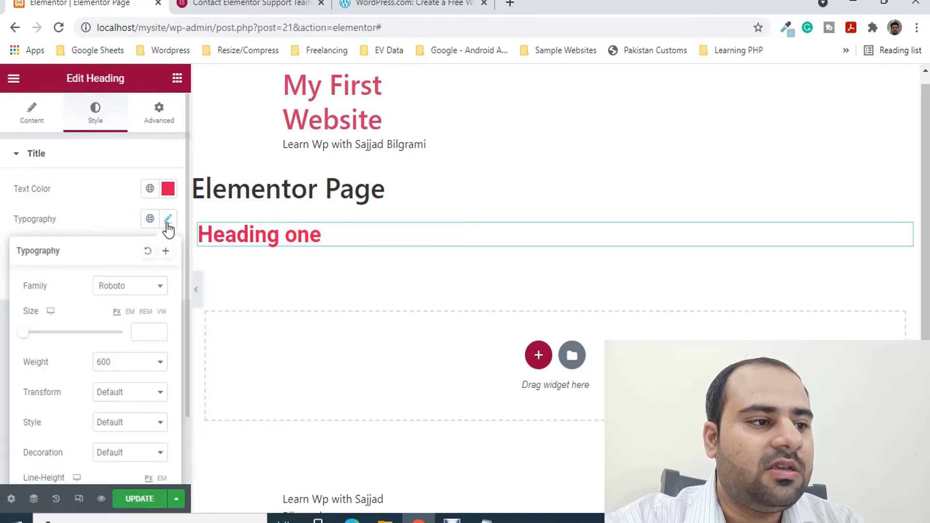
left_click(140, 289)
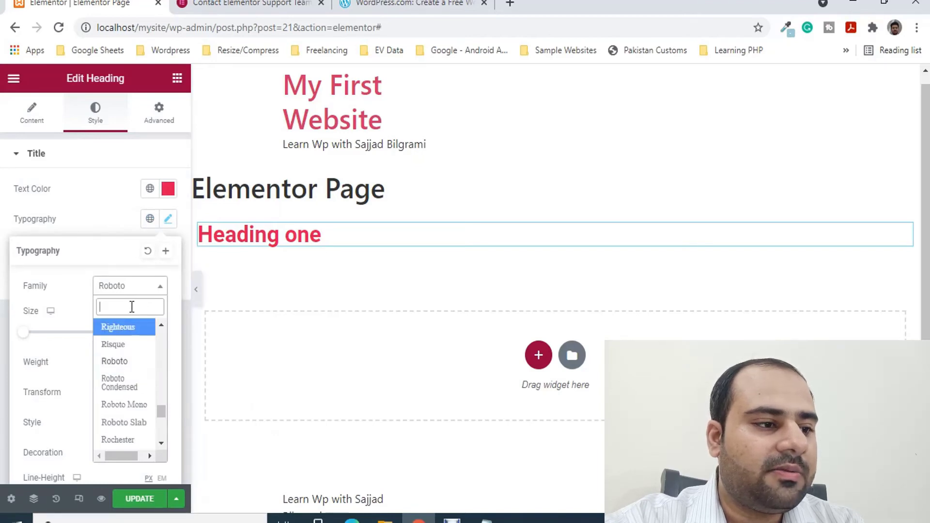
scroll(138, 378, "down", 6)
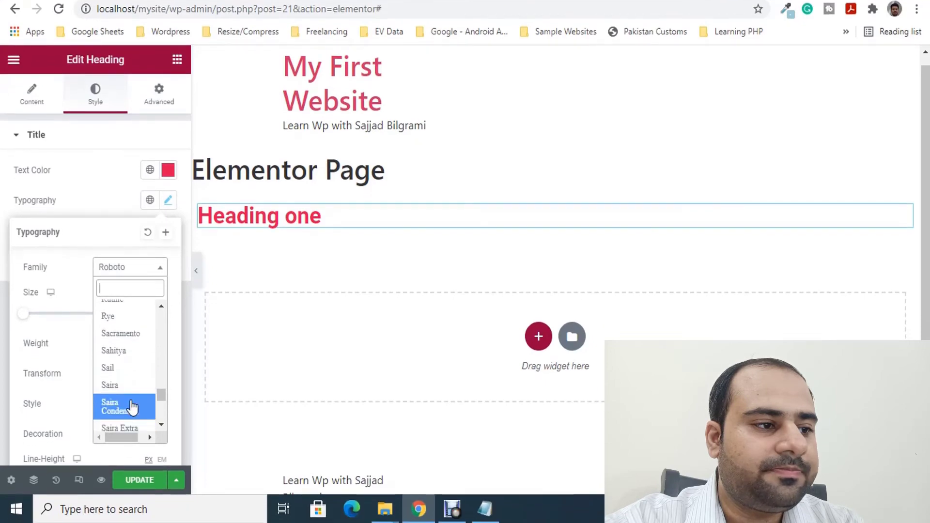
scroll(132, 424, "down", 3)
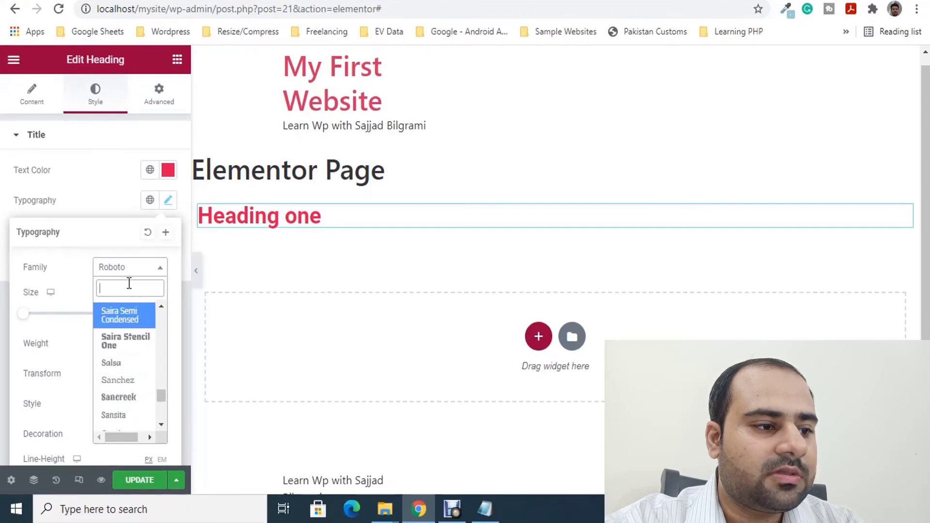
scroll(130, 412, "down", 4)
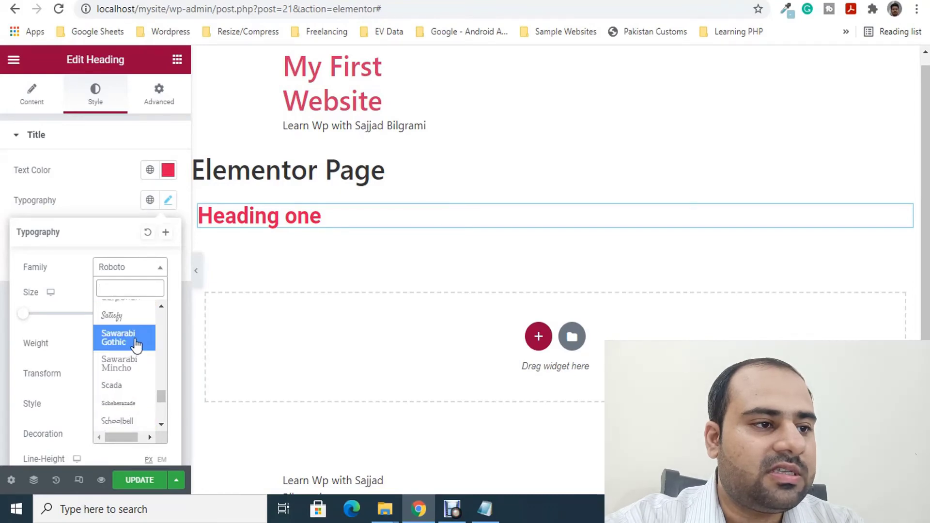
left_click(143, 314)
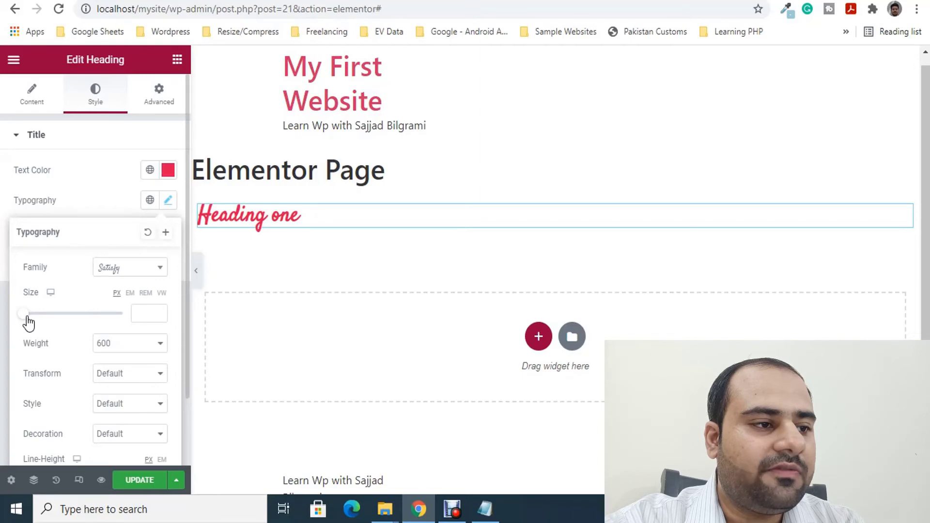
left_click_drag(28, 322, 108, 317)
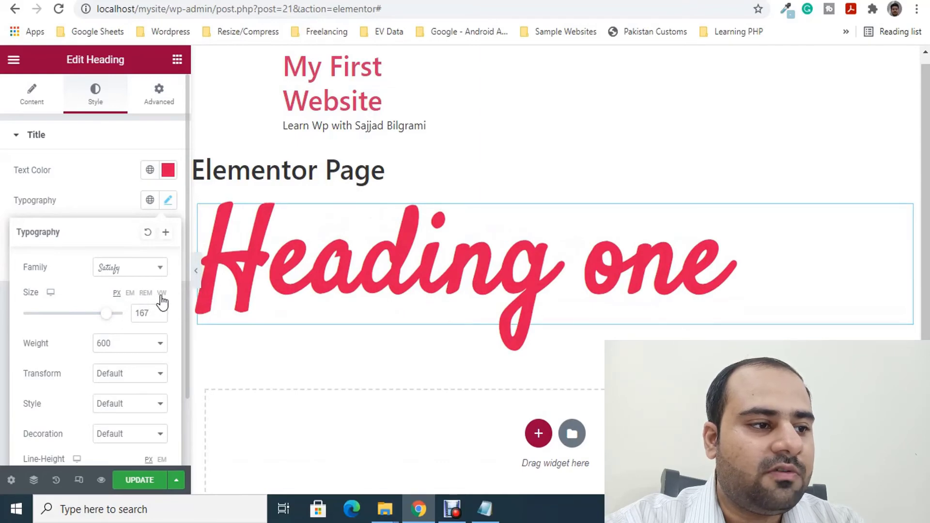
mouse_move(107, 315)
left_mouse_down()
mouse_move(46, 327)
mouse_move(114, 322)
mouse_move(56, 318)
mouse_move(102, 324)
left_mouse_up()
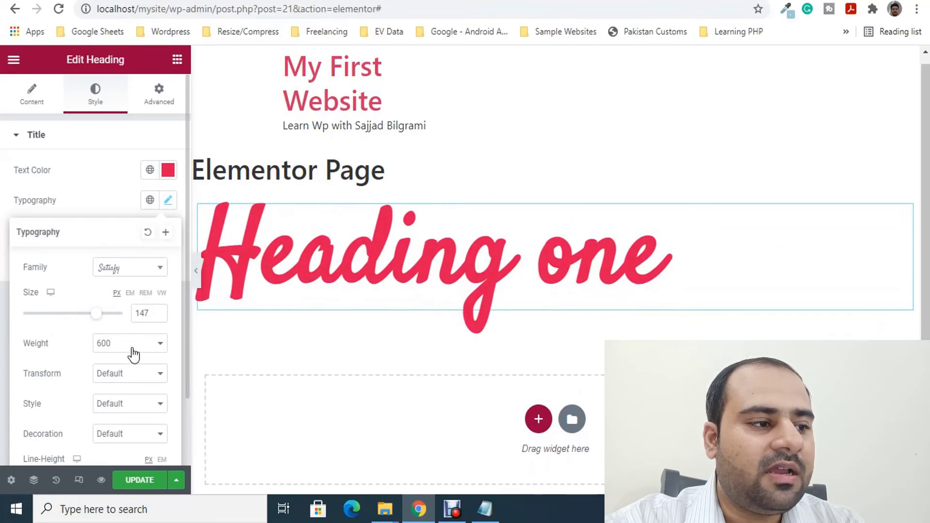
Compare the 900, Bold, Normal and Default font weights on the heading and set the weight to 900
left_click(108, 350)
left_click(113, 449)
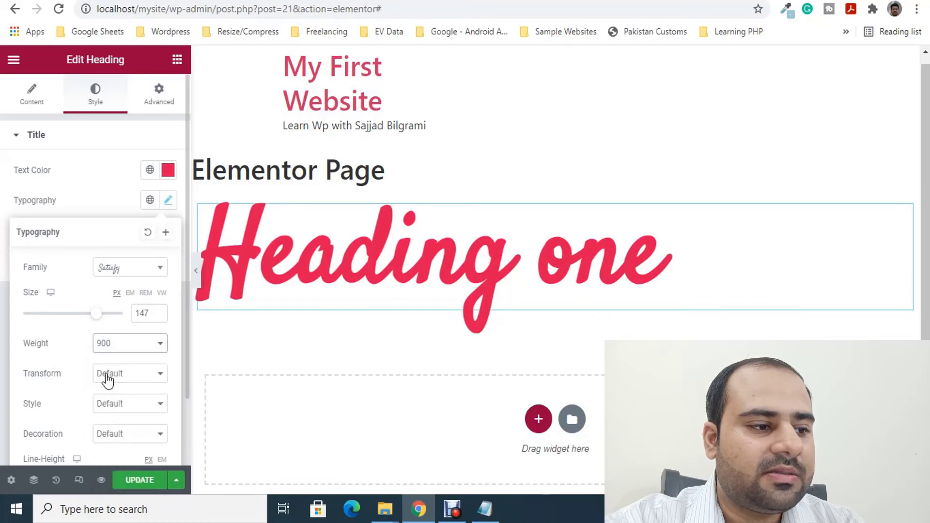
left_click(131, 349)
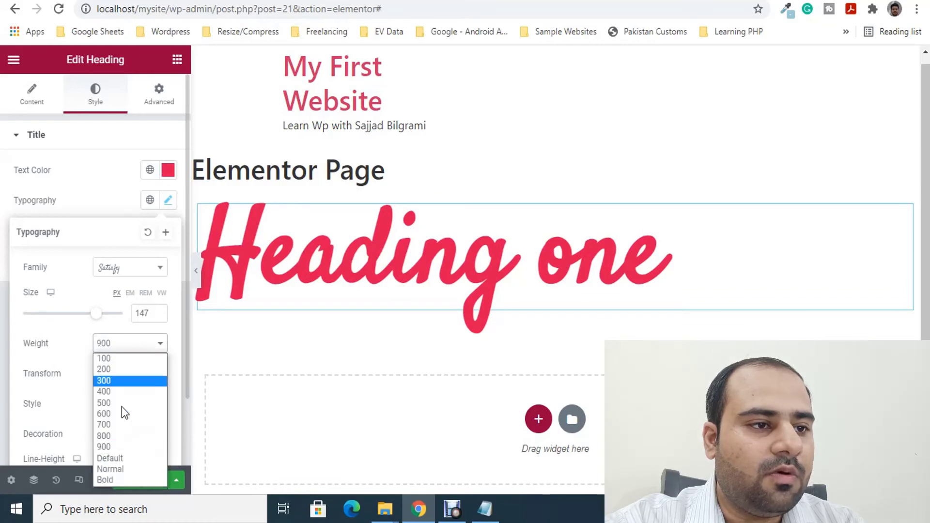
left_click(106, 478)
left_click(130, 344)
left_click(109, 468)
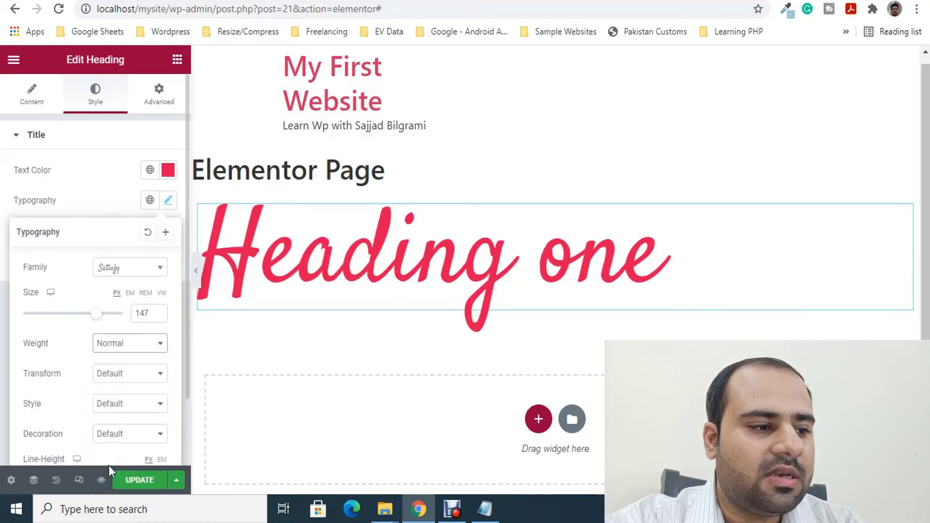
left_click(130, 345)
left_click(106, 455)
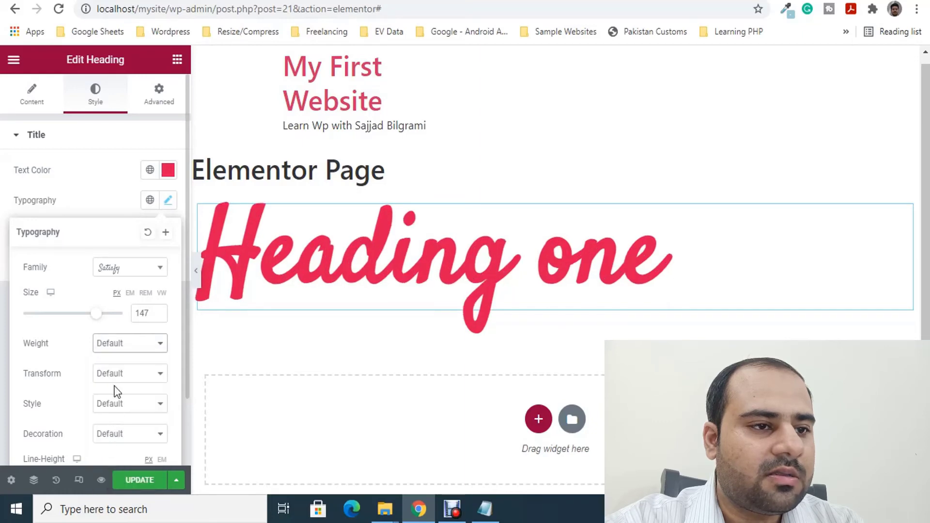
left_click(118, 345)
left_click(106, 443)
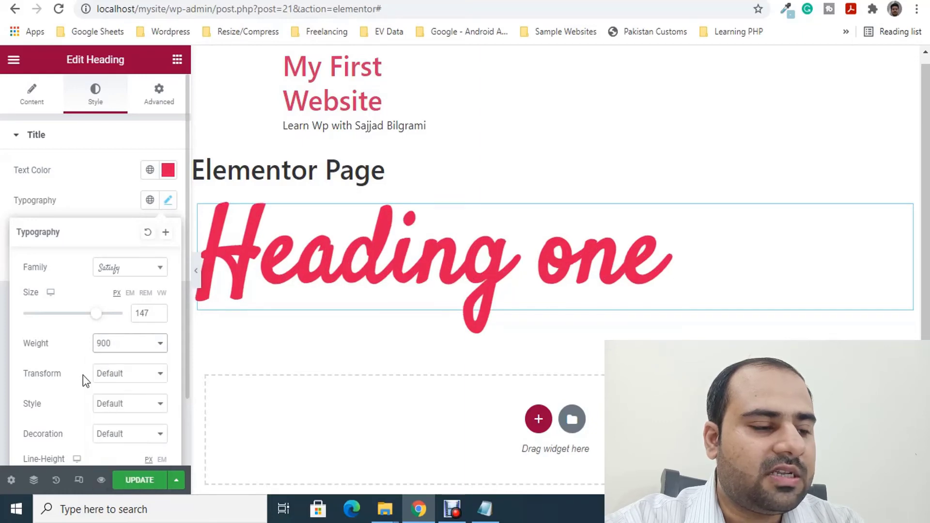
Try the Lowercase and Uppercase text transforms on the heading and set the transform to Capitalize
left_click(116, 376)
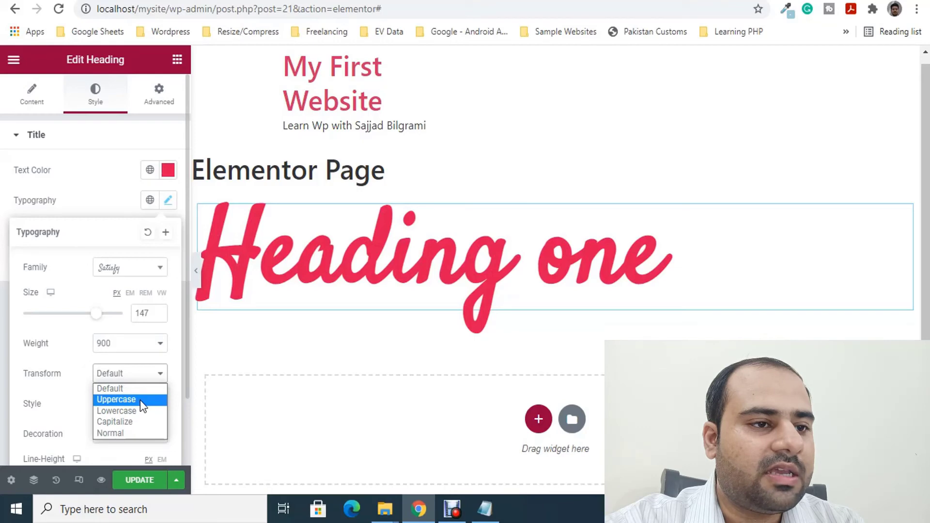
left_click(124, 410)
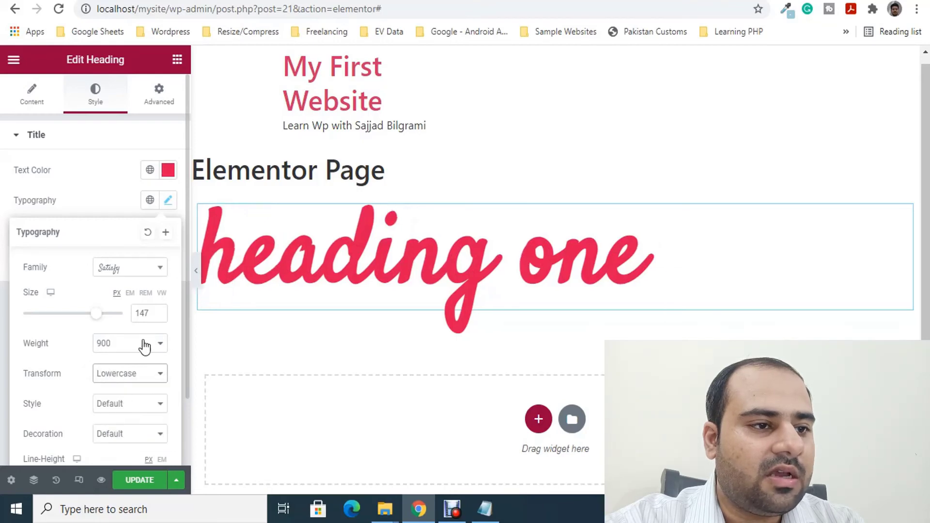
left_click(123, 374)
left_click(122, 398)
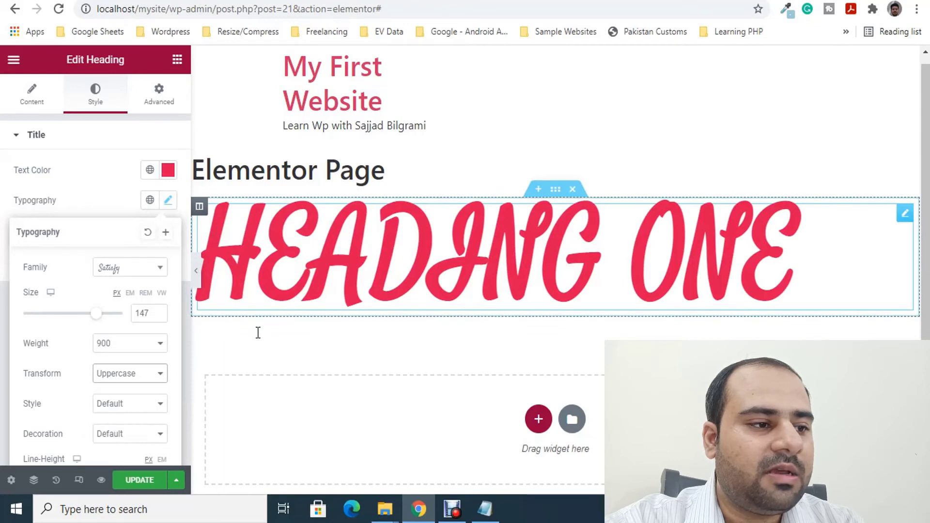
left_click(127, 383)
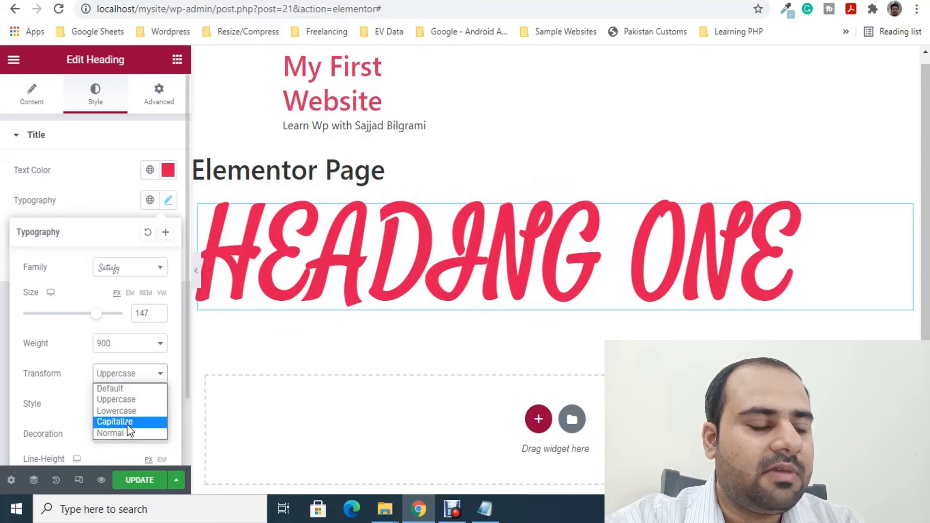
left_click(127, 423)
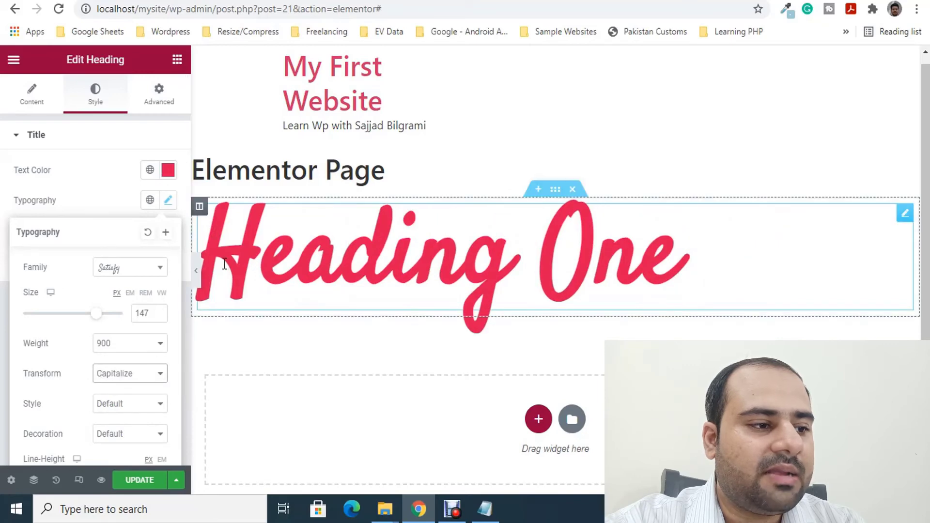
Try the Underline and Overline decorations on the heading and set the decoration to Line Through
scroll(125, 403, "down", 2)
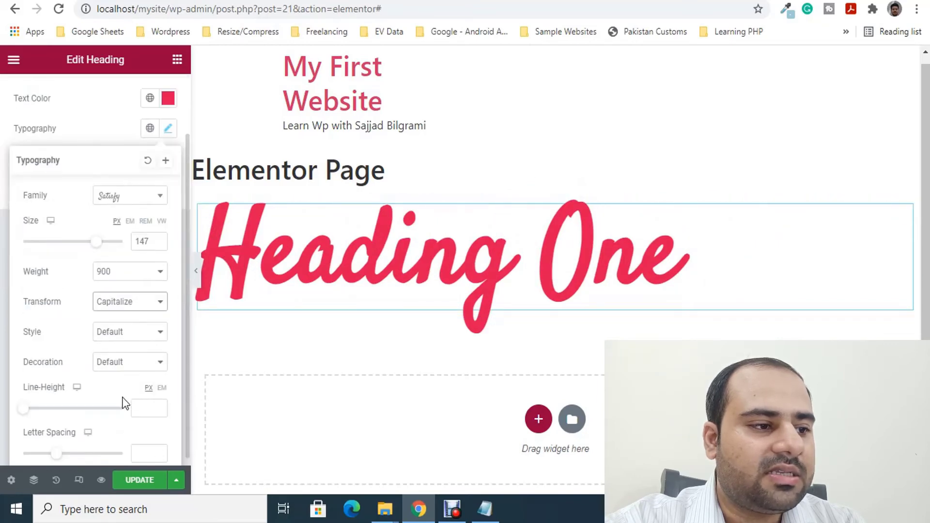
left_click(131, 364)
left_click(133, 393)
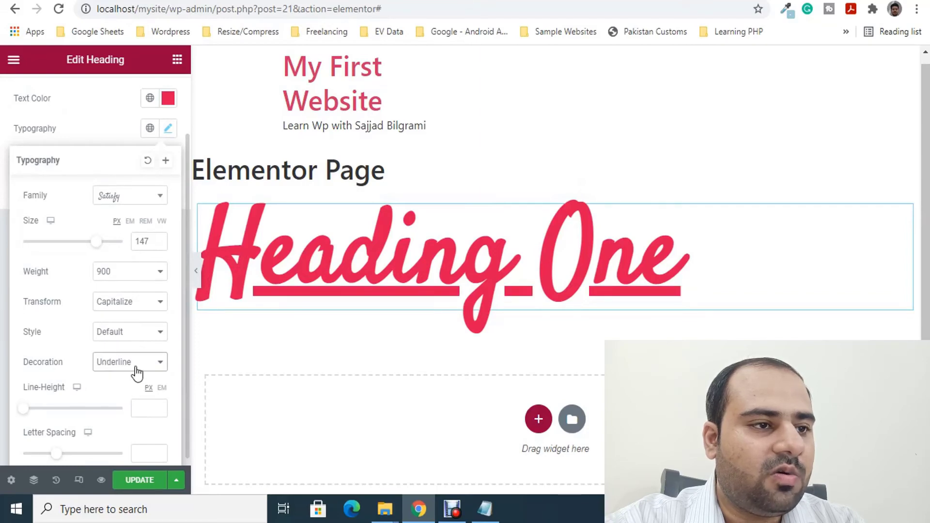
left_click(137, 373)
left_click(138, 399)
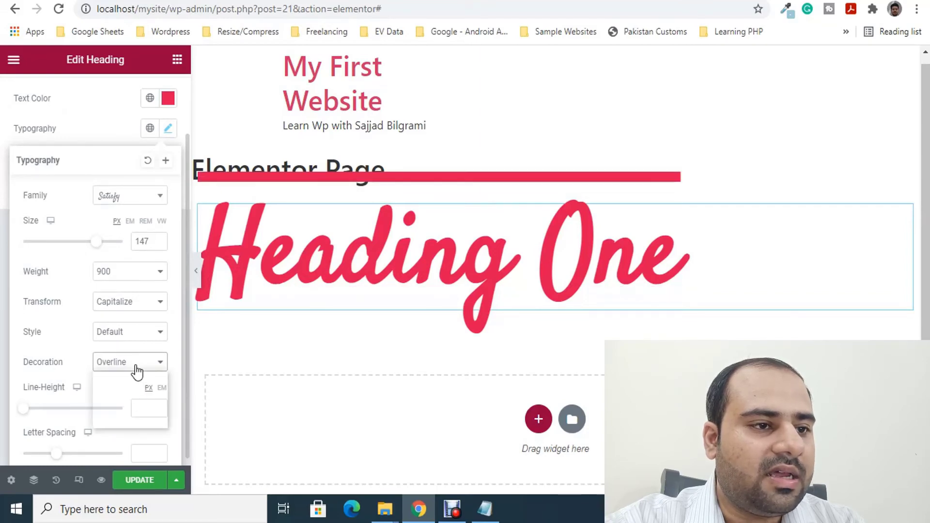
left_click(137, 372)
left_click(131, 410)
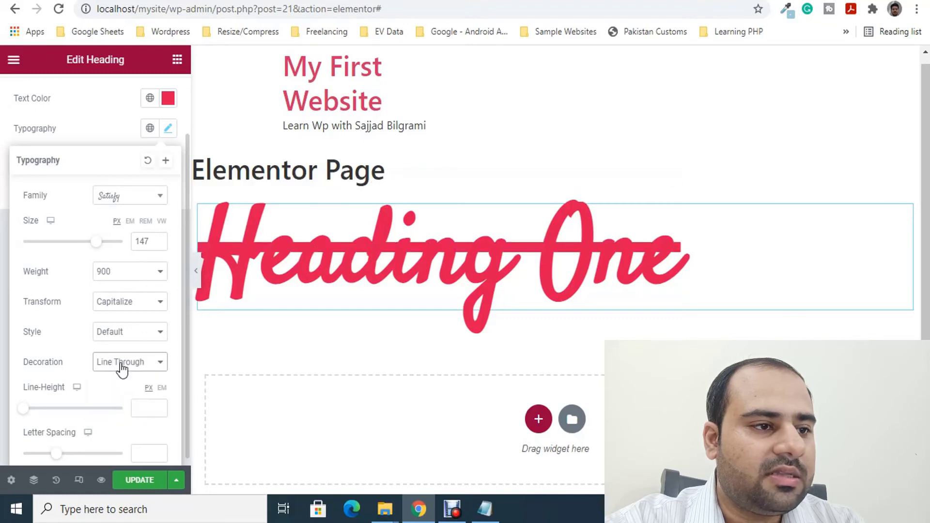
Set the heading's text decoration to None
left_click(122, 368)
left_click(123, 420)
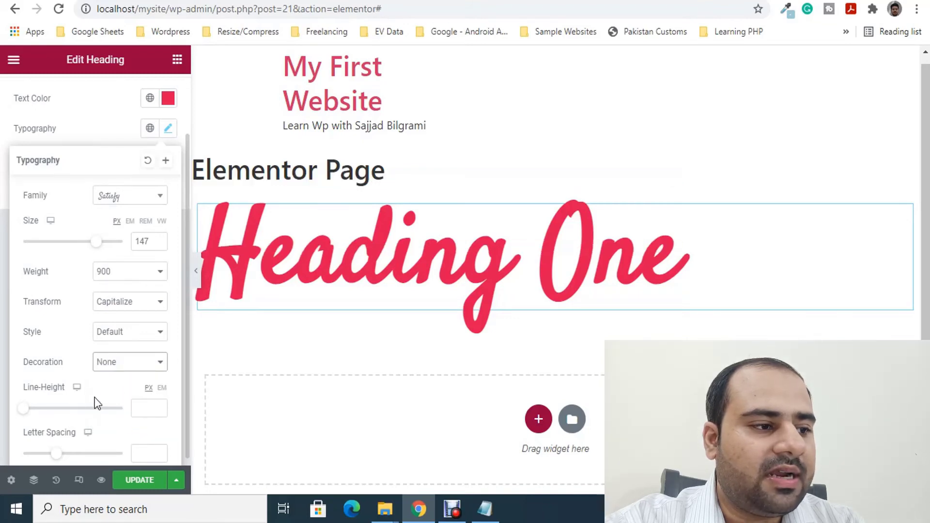
Set the heading's line height to about 30 px and widen its letter spacing
scroll(92, 388, "down", 1)
left_click_drag(24, 406, 55, 407)
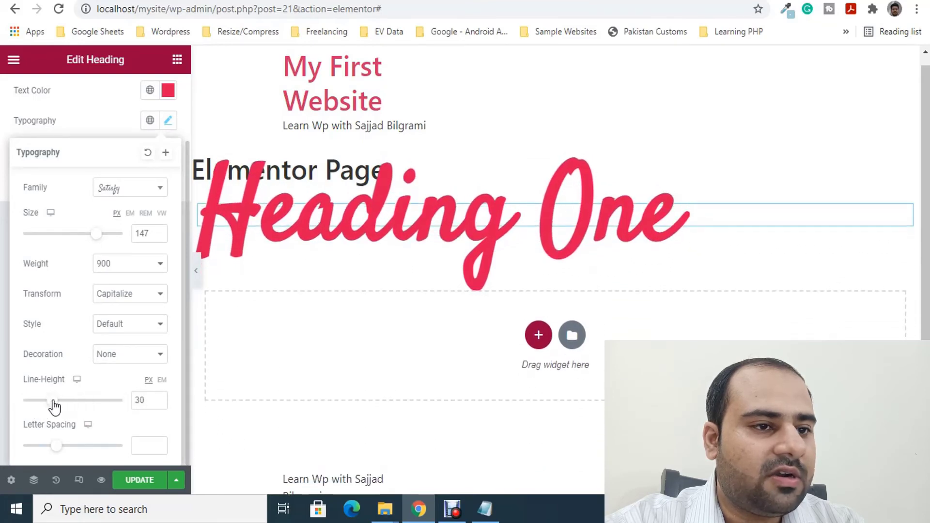
left_click_drag(62, 446, 130, 453)
left_click(109, 104)
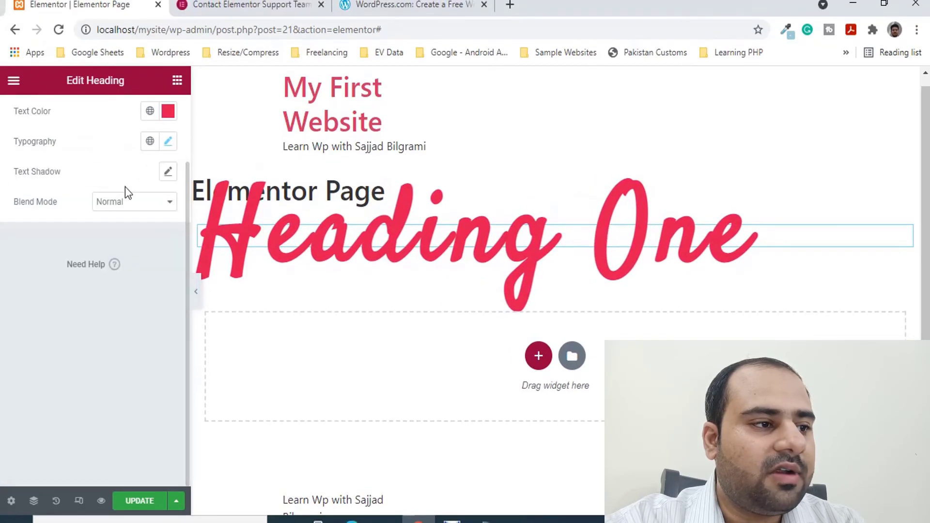
Add a text shadow to the heading in semi-transparent red, rgba(245, 51, 51, 0.3)
left_click(166, 173)
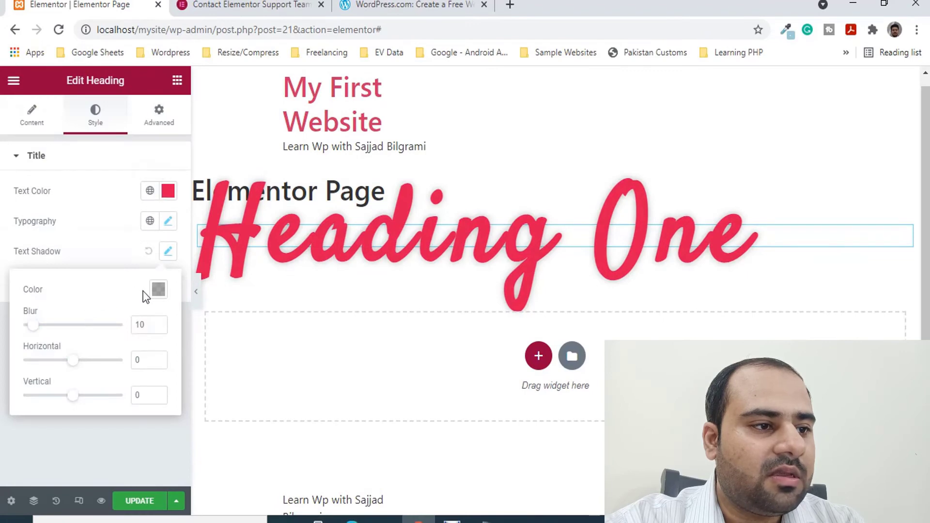
left_click(163, 295)
left_click_drag(196, 291, 315, 218)
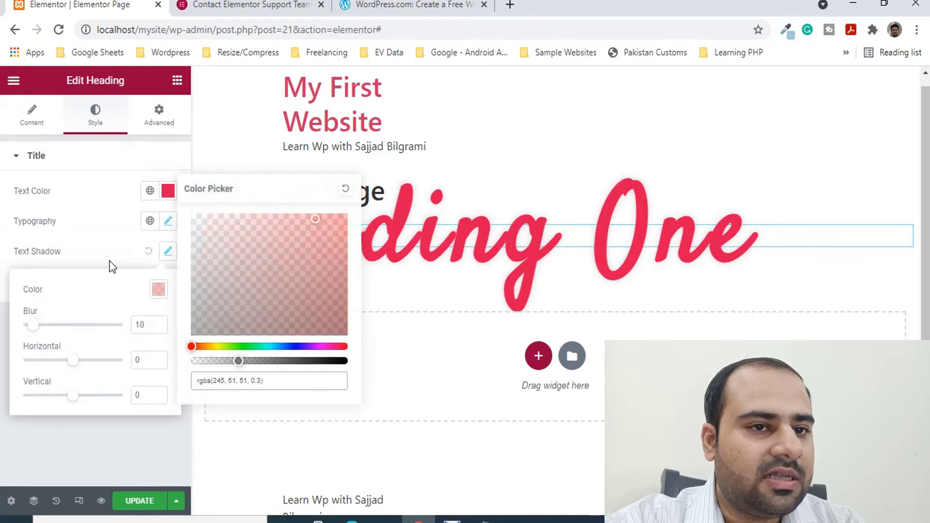
left_click(99, 239)
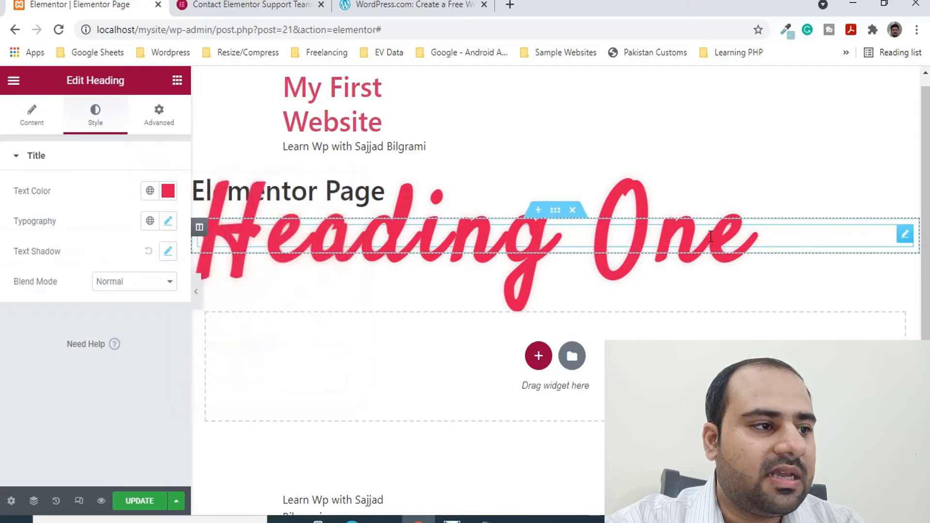
Set the heading's text shadow to a blur of 48, offset about -68 horizontally and moved downward
left_click(167, 224)
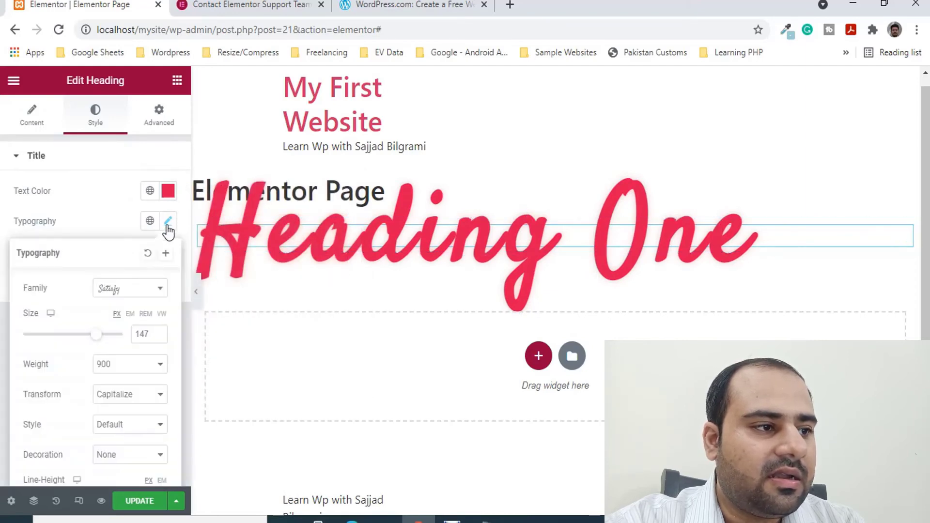
left_click(168, 223)
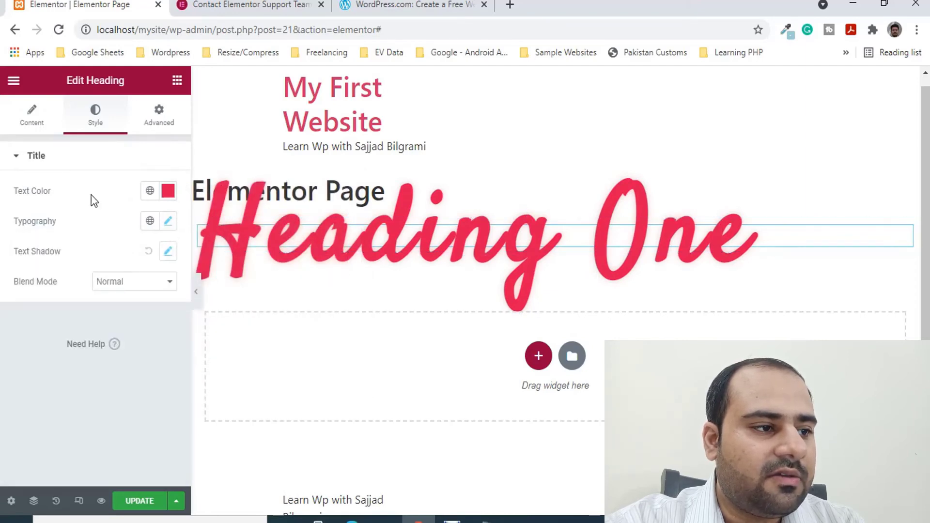
left_click(168, 252)
left_click_drag(41, 328, 85, 326)
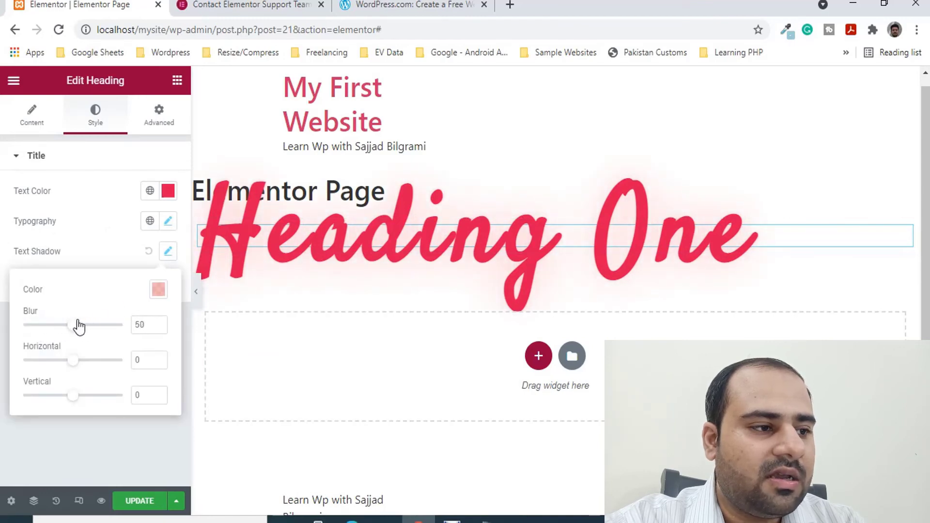
left_click_drag(73, 363, 43, 363)
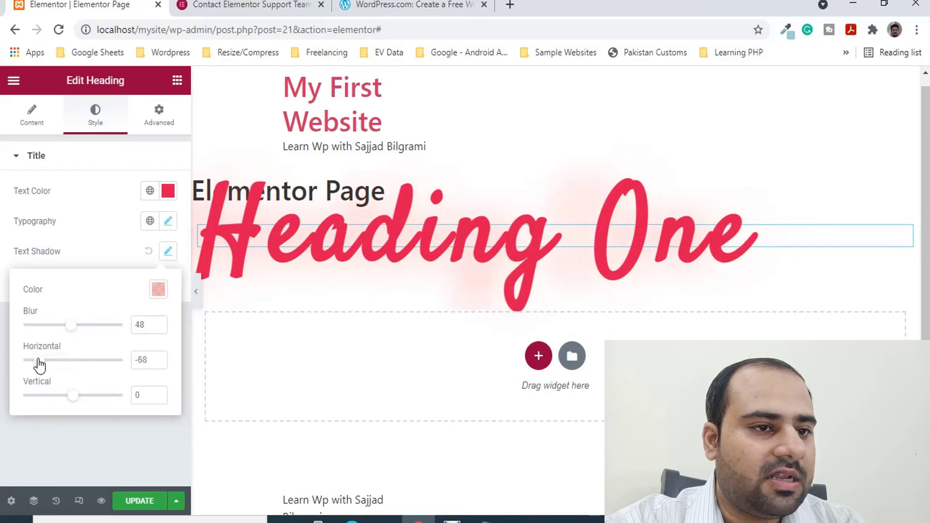
left_click_drag(73, 400, 92, 413)
left_click(87, 248)
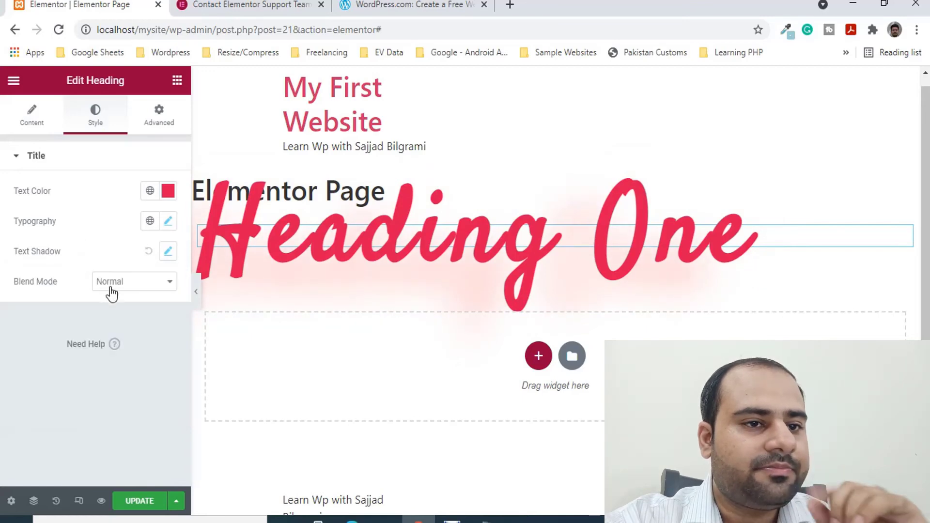
Examine the heading's blend mode choices and its advanced margin, padding and CSS settings
left_click(126, 283)
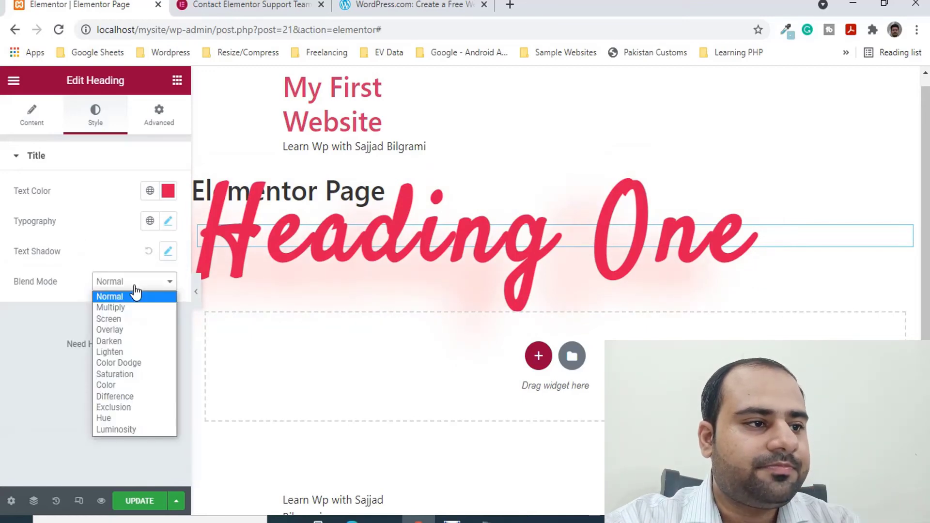
left_click(112, 237)
left_click(154, 127)
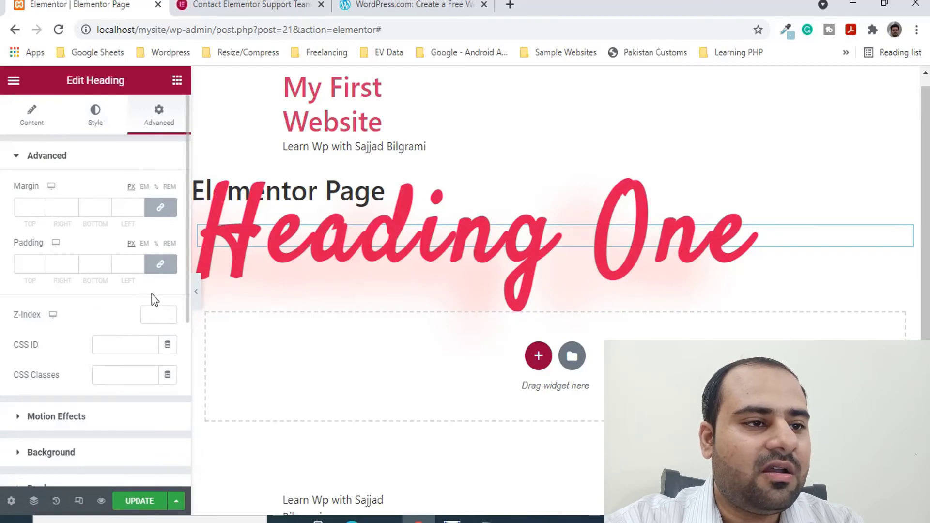
scroll(152, 294, "down", 2)
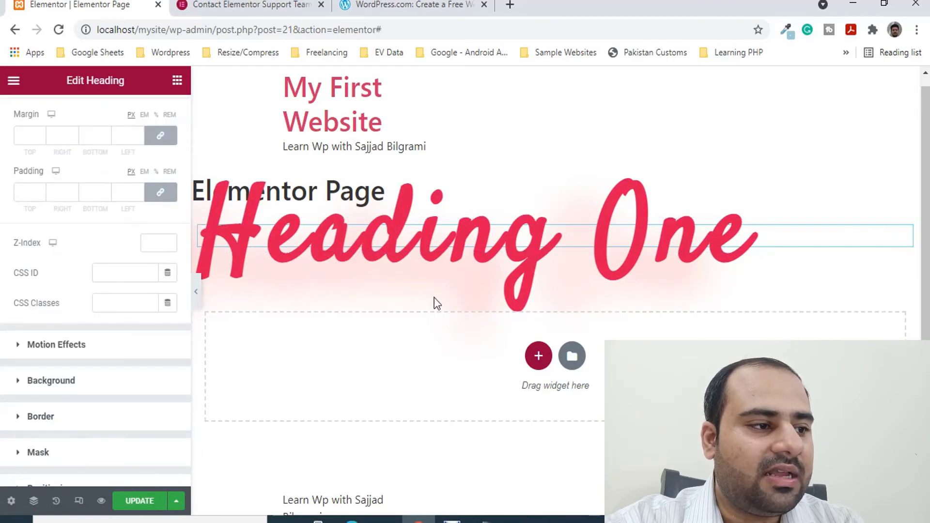
Apply the Fade In entrance animation to the heading
left_click(17, 344)
left_click(69, 243)
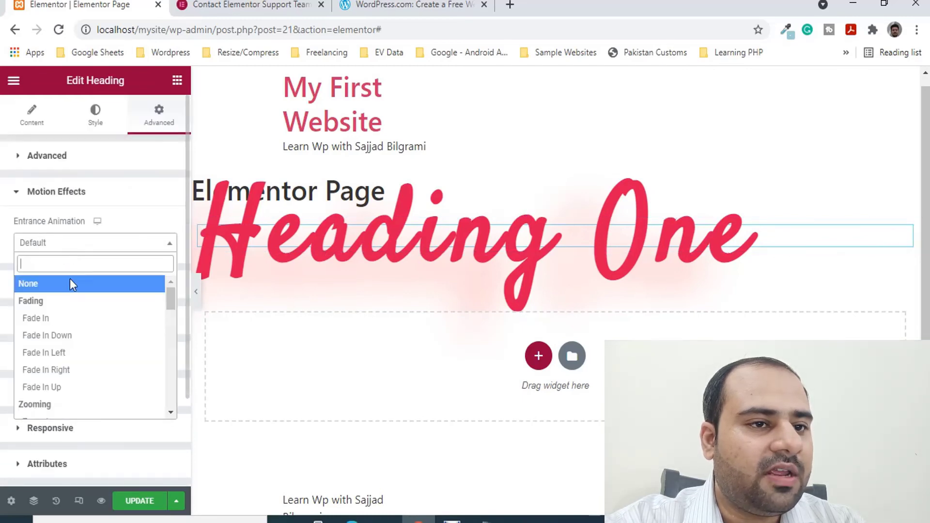
left_click(55, 319)
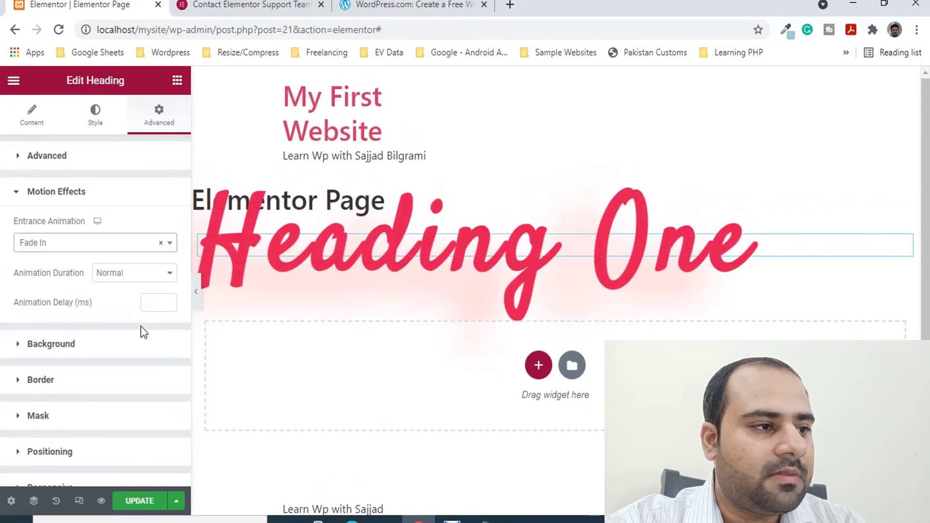
left_click(100, 252)
left_click(126, 192)
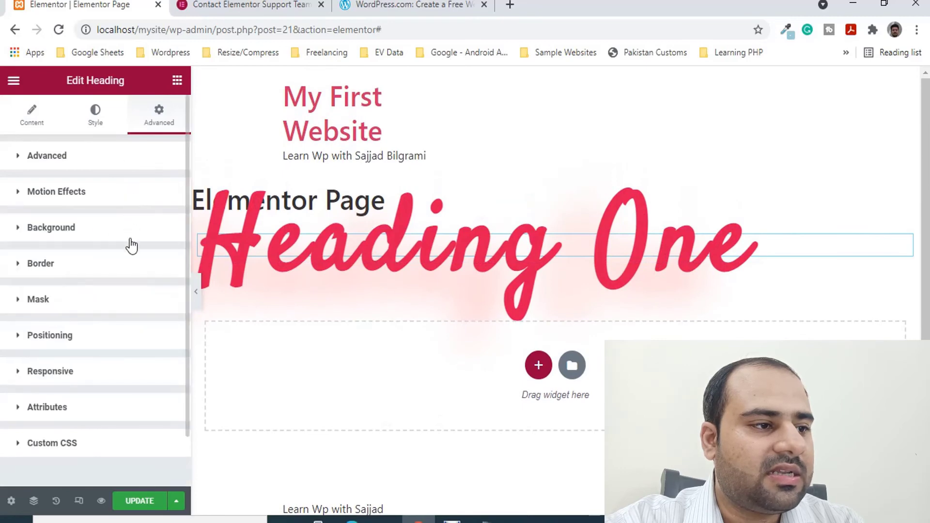
Try the Fast animation duration on the heading, then set it to Slow with a 3 ms delay
left_click(103, 193)
left_click(133, 273)
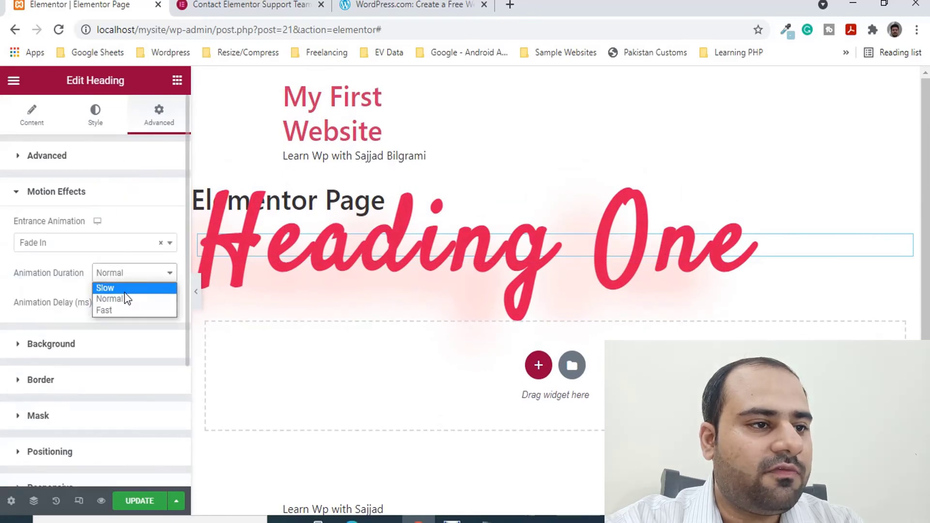
left_click(120, 310)
left_click(119, 274)
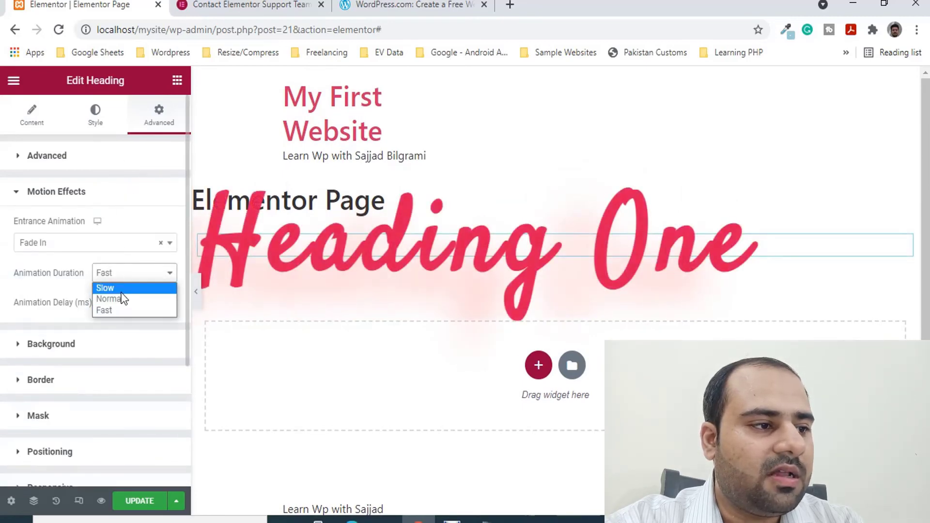
left_click(121, 290)
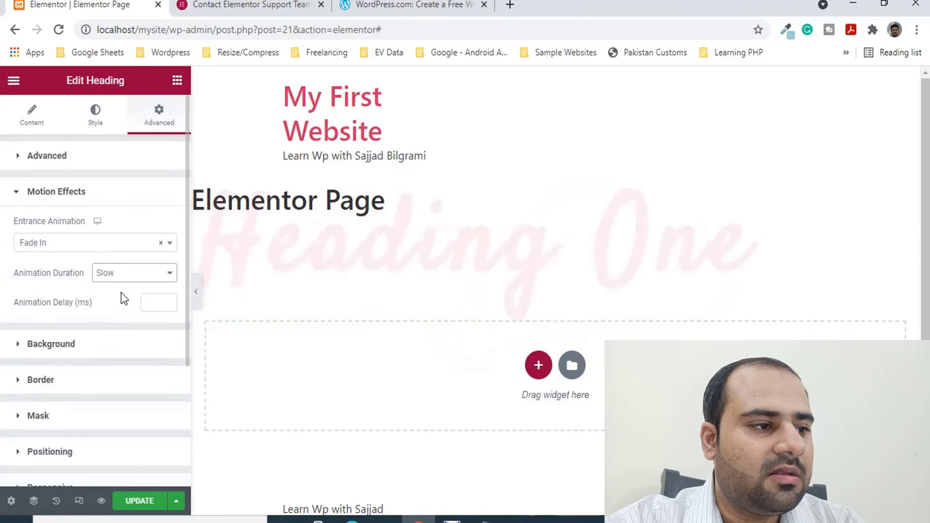
left_click(151, 302)
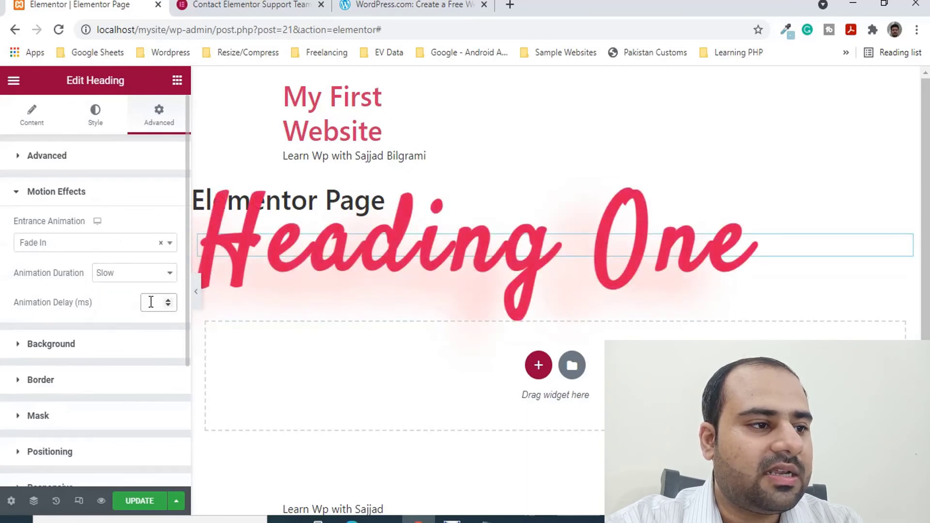
type("3")
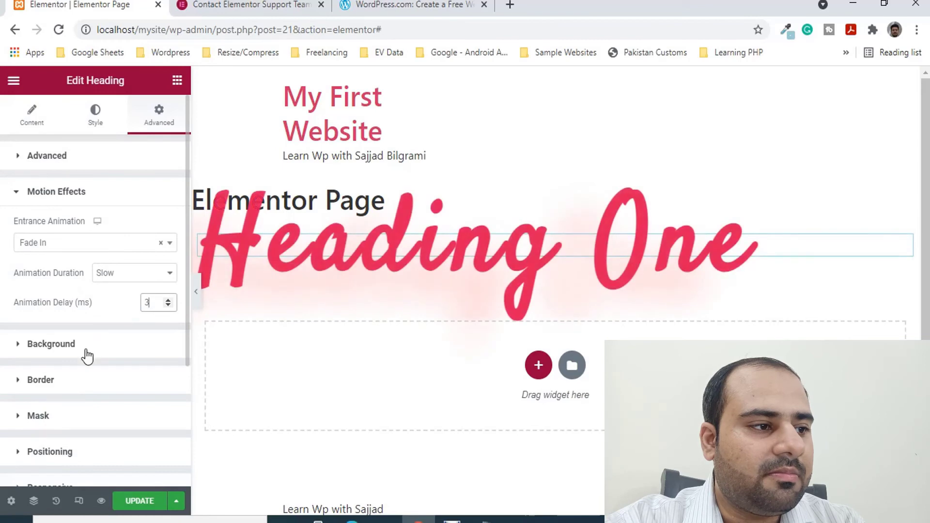
Choose the Classic background type for the heading's normal state and return to its content settings
left_click(88, 356)
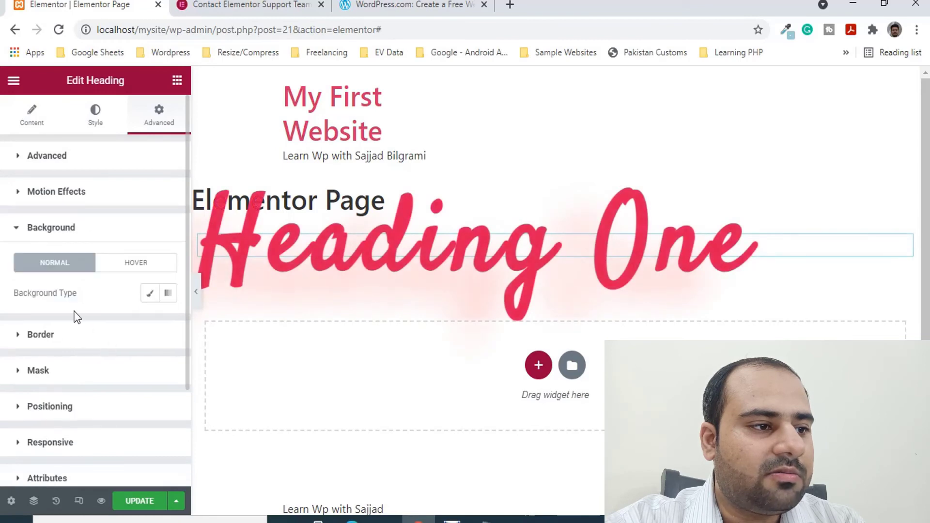
left_click(147, 296)
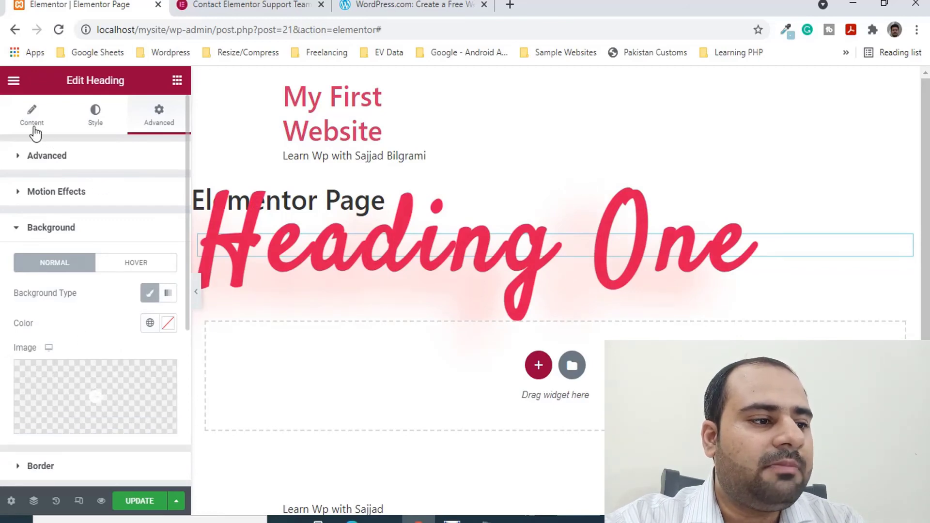
scroll(42, 301, "down", 5)
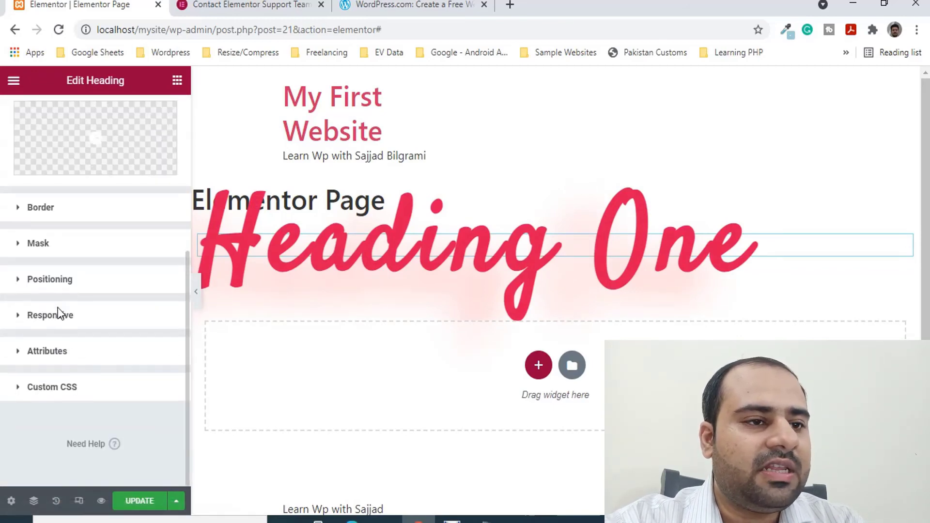
scroll(27, 283, "up", 5)
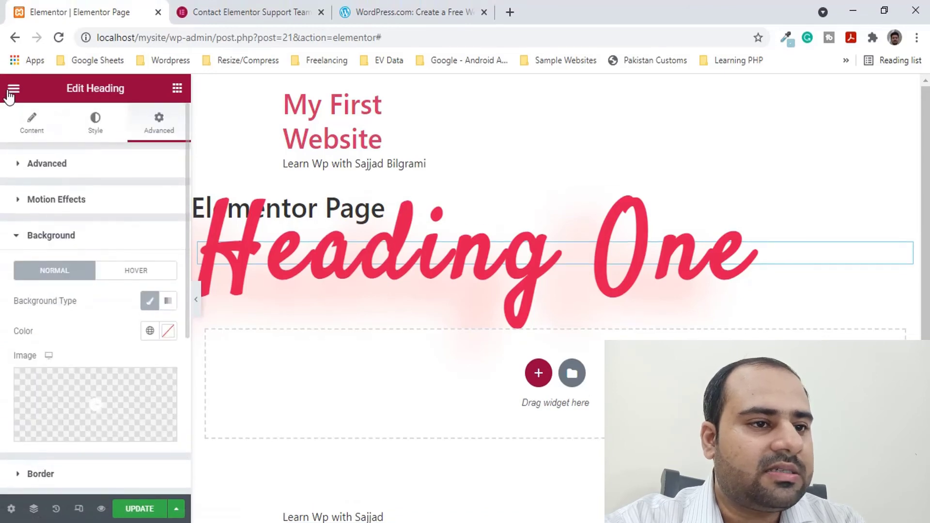
left_click(7, 116)
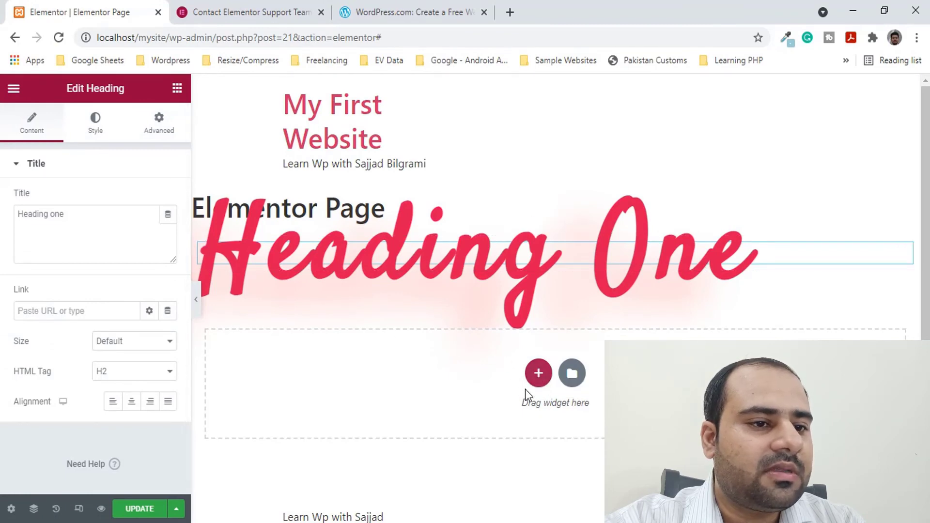
Add a single-column section below the heading and place an Image widget in a new section beneath it
left_click(536, 374)
left_click(358, 408)
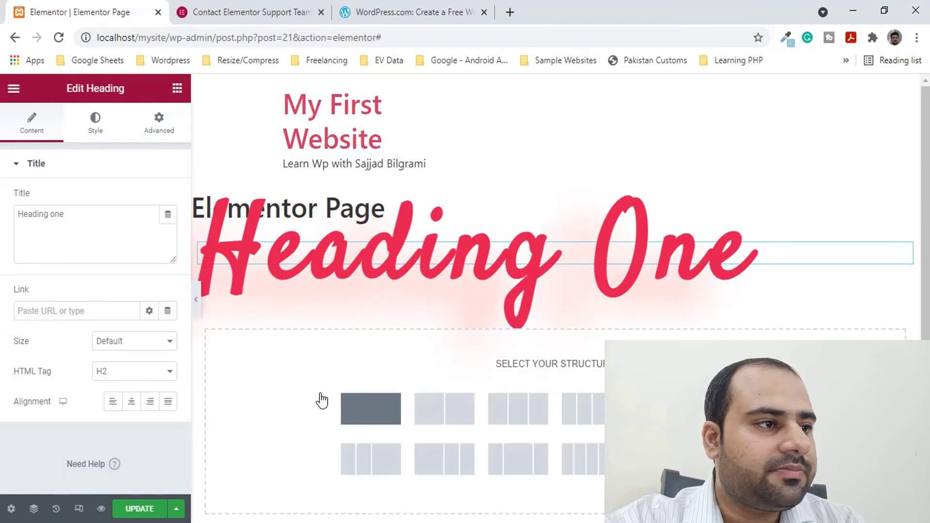
left_click(14, 88)
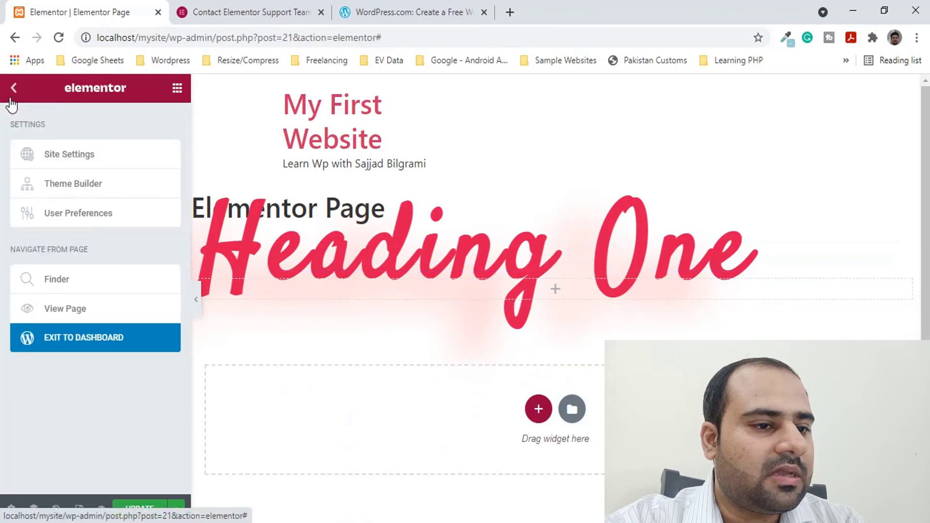
left_click(14, 89)
left_click_drag(53, 291, 451, 392)
scroll(571, 336, "down", 2)
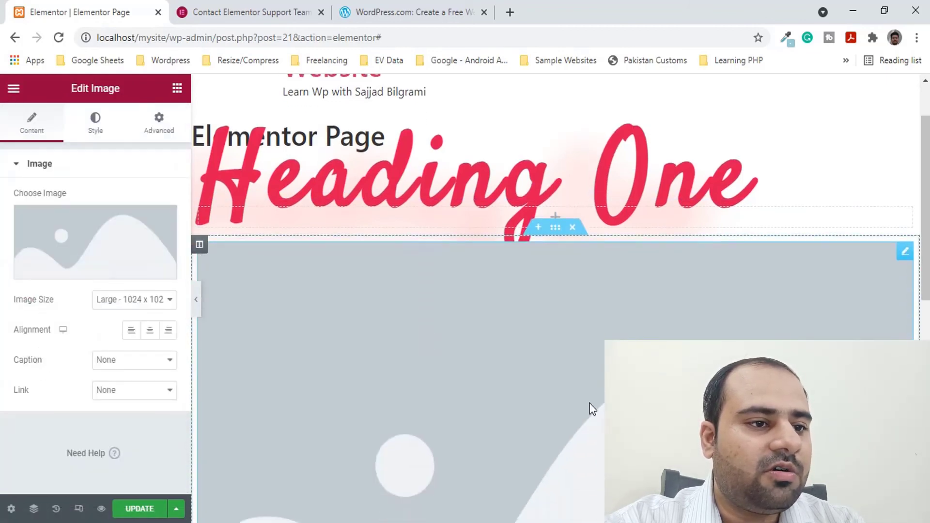
scroll(572, 335, "down", 1)
scroll(572, 328, "down", 2)
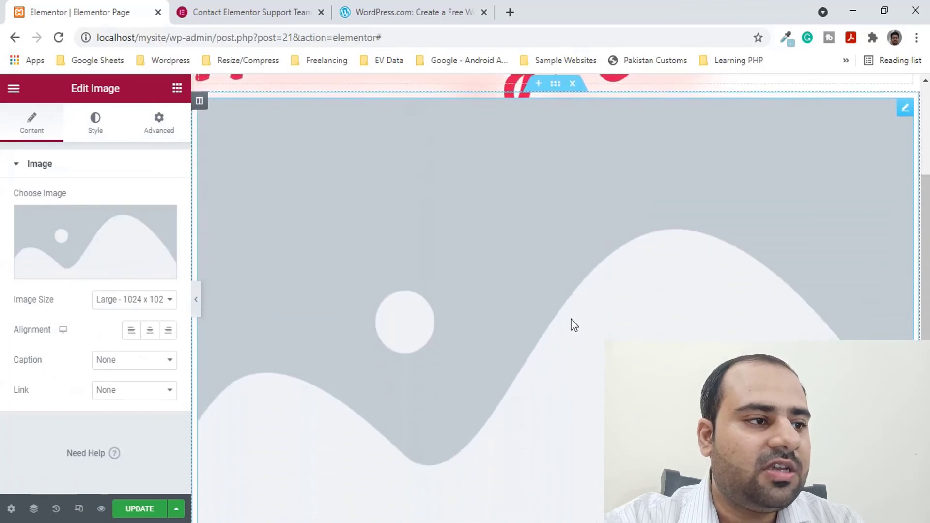
scroll(568, 328, "up", 3)
scroll(567, 328, "down", 2)
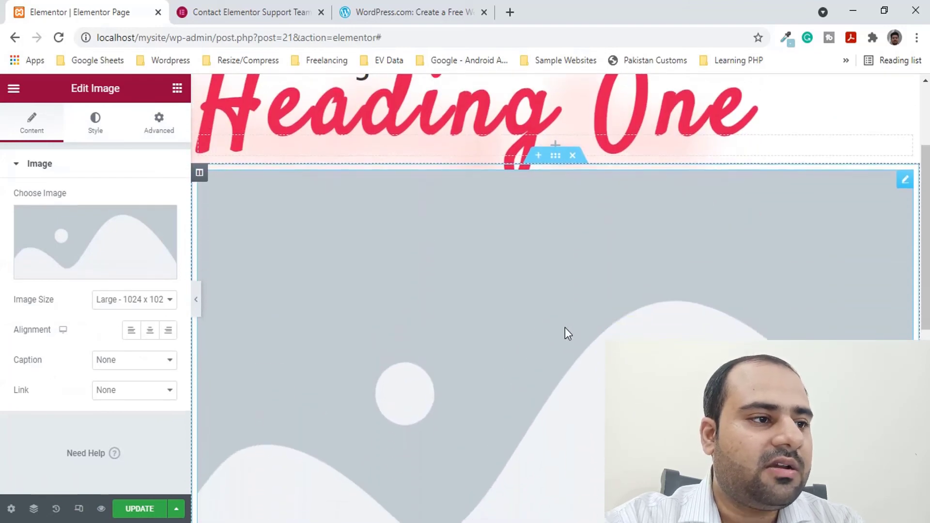
left_click(139, 224)
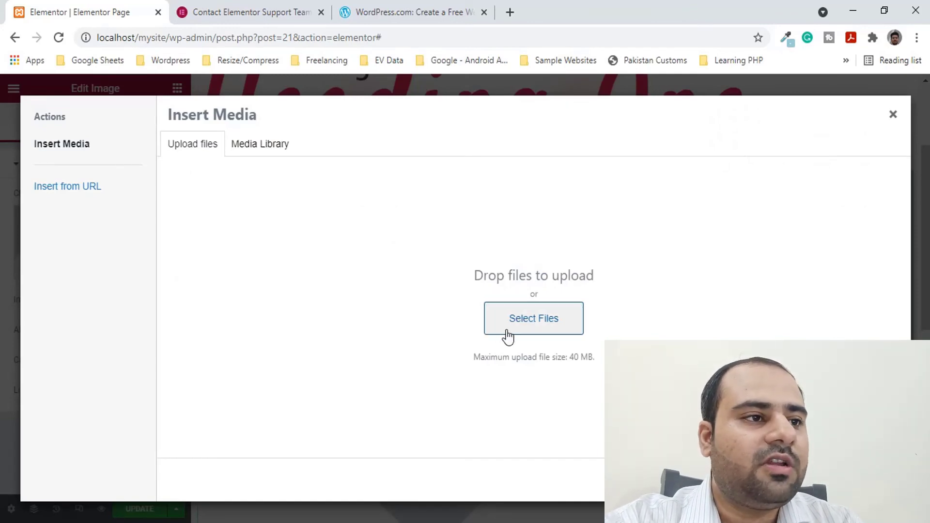
left_click(257, 144)
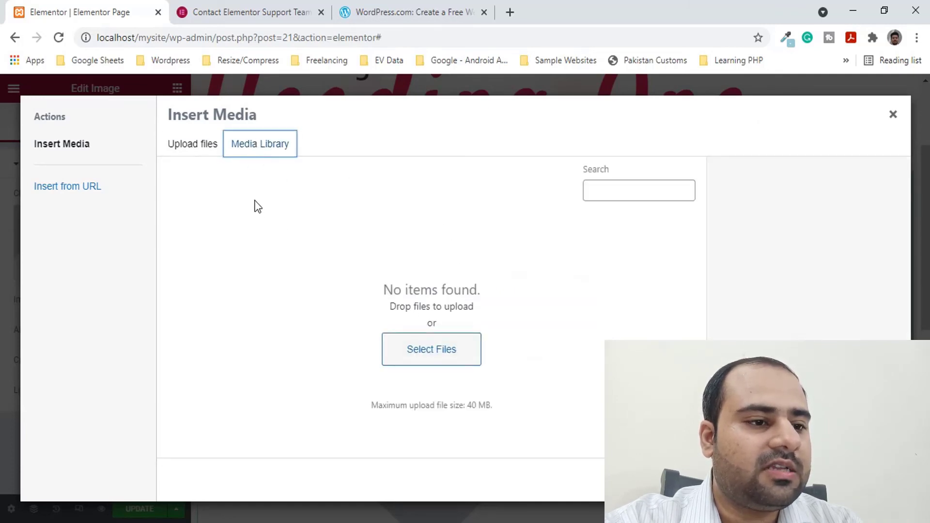
left_click(205, 143)
left_click(565, 327)
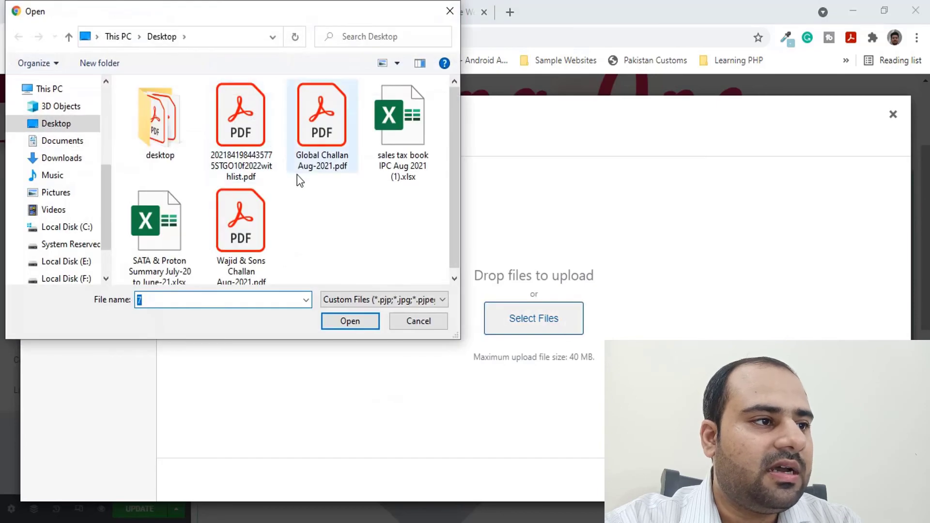
scroll(112, 112, "up", 4)
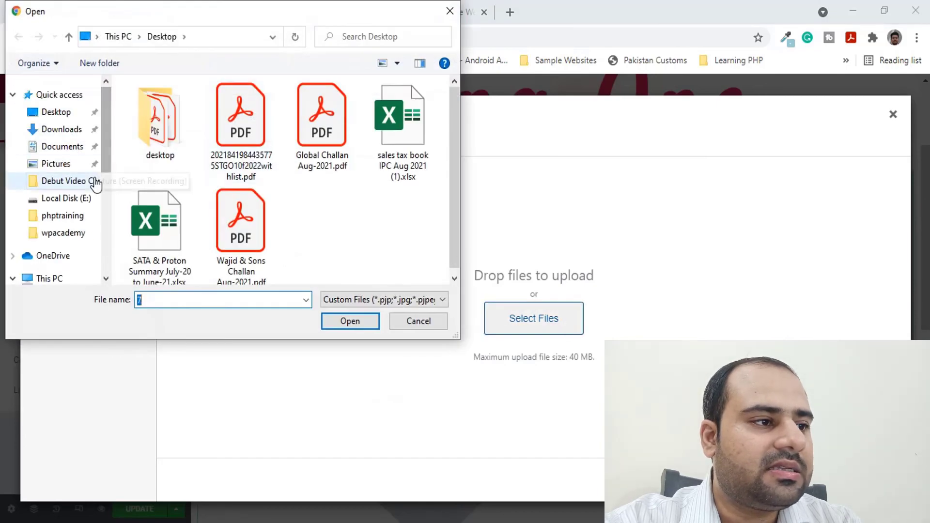
left_click(224, 40)
type("ph")
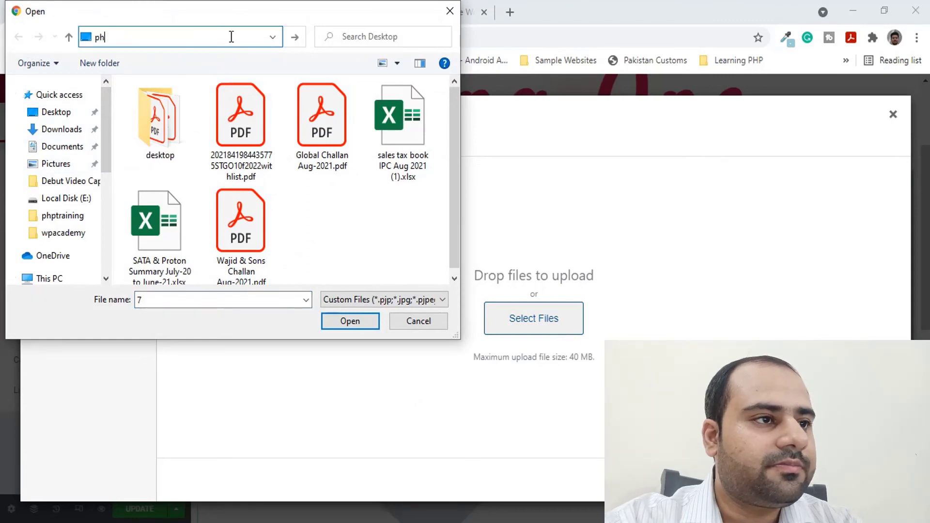
type("otos")
key("ctrl+a")
key("BackSpace")
type("i")
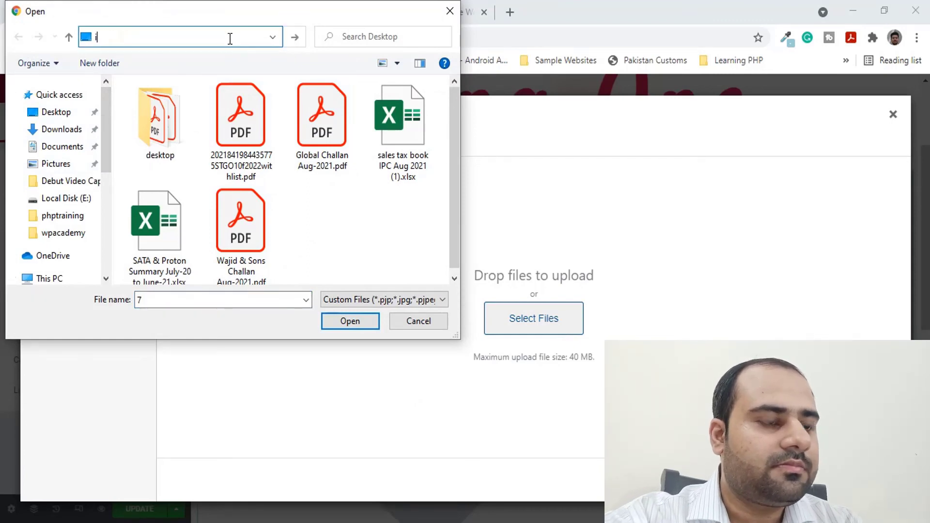
type("mage")
key("ctrl+a")
type("im")
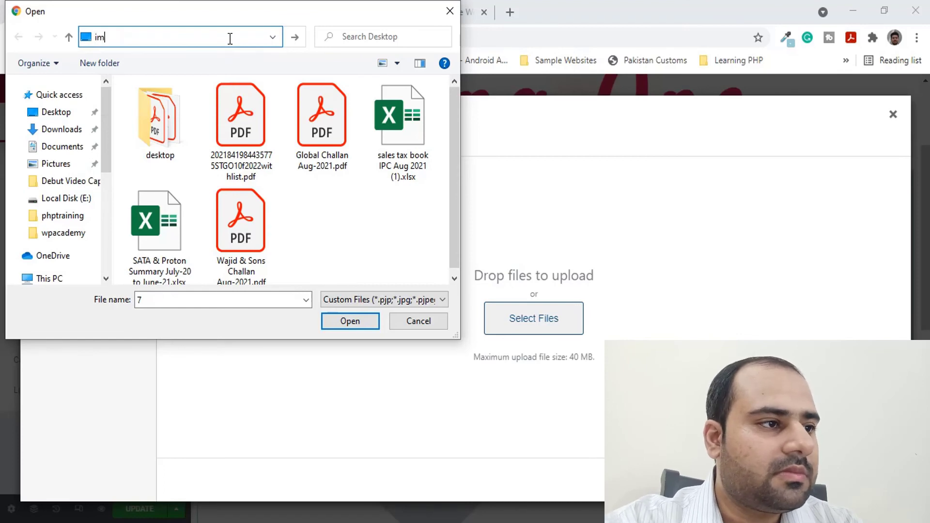
key("ctrl+a")
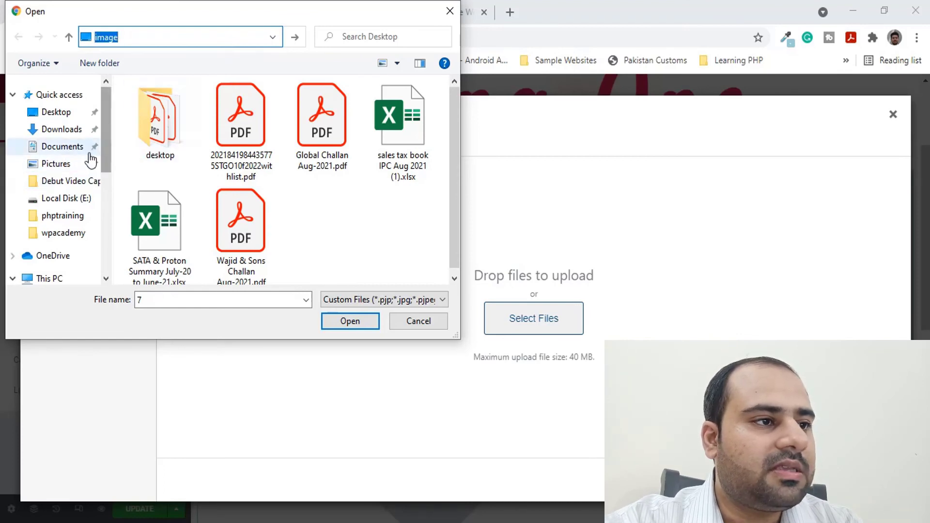
left_click(76, 170)
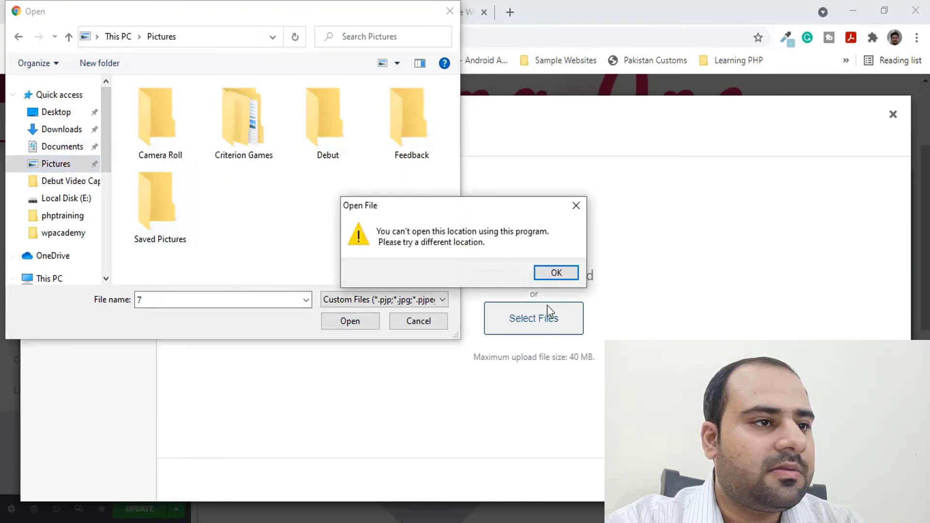
left_click(570, 279)
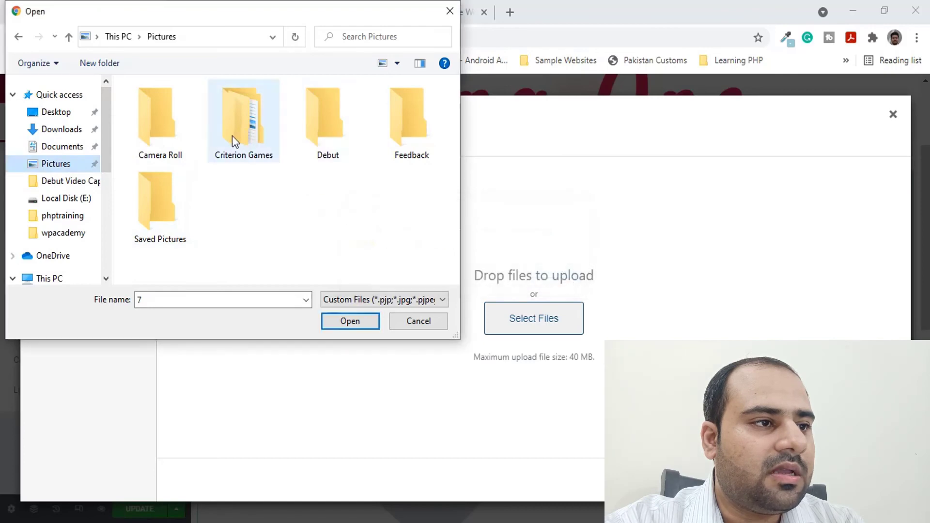
double_click(153, 211)
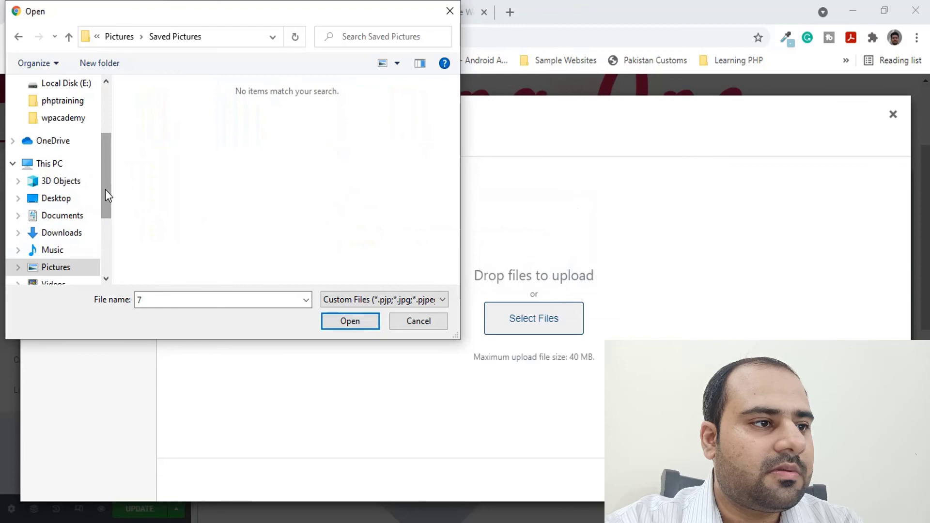
left_click(56, 268)
left_click(17, 269)
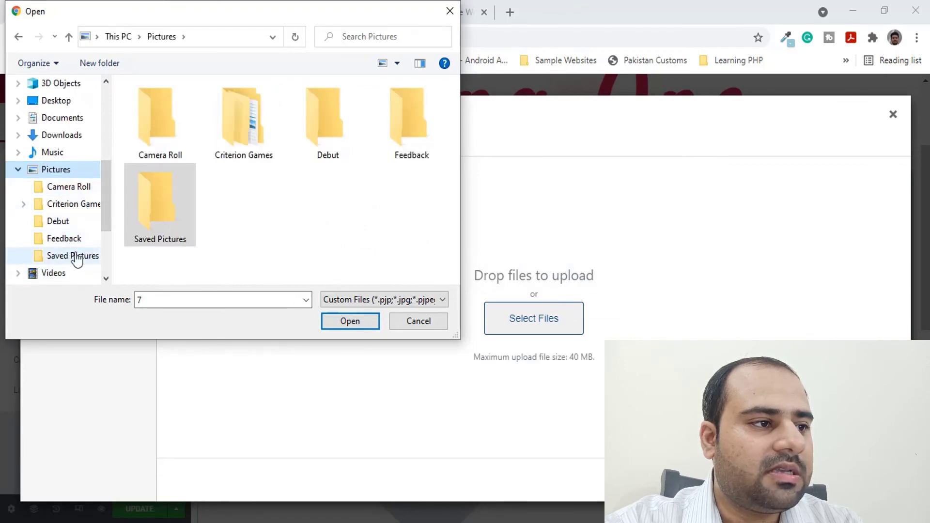
left_click_drag(106, 194, 102, 231)
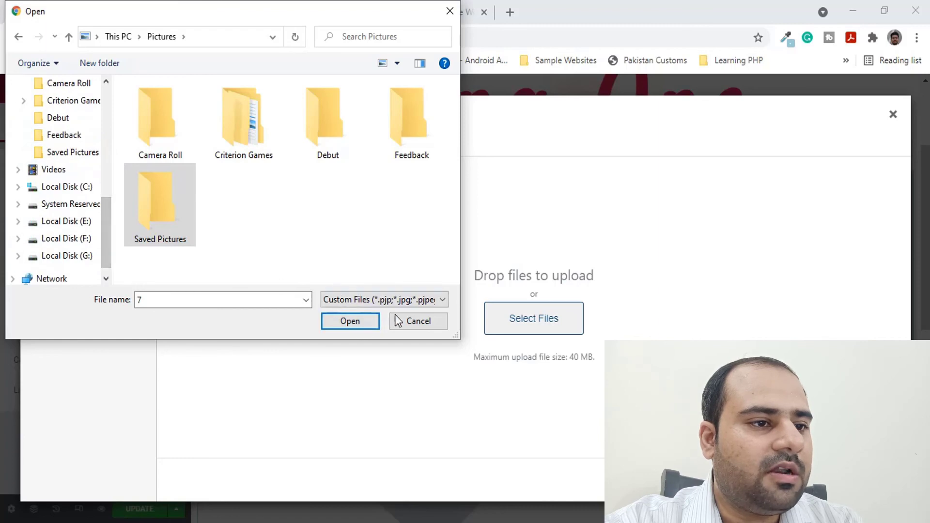
left_click(420, 321)
left_click(891, 118)
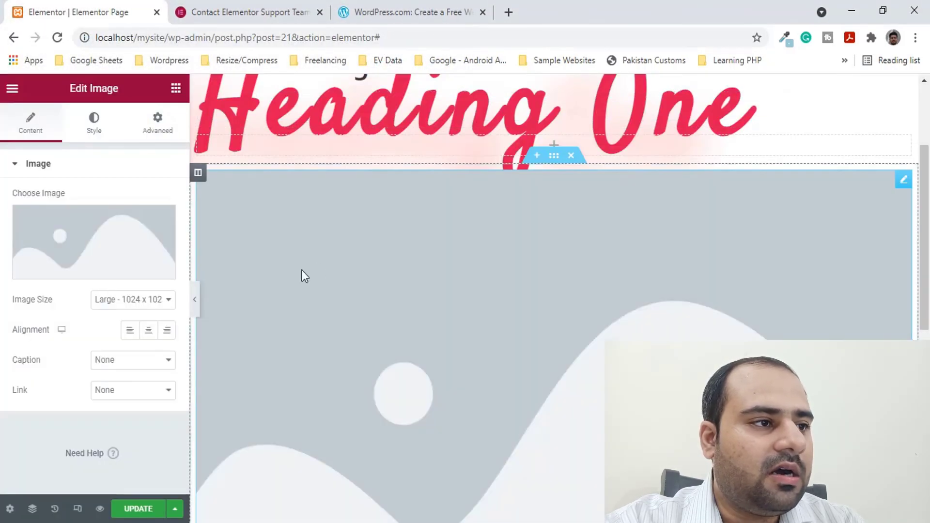
Delete the section holding the Image widget and add a Text Editor widget to the page below the heading
scroll(425, 280, "down", 4)
scroll(513, 214, "up", 4)
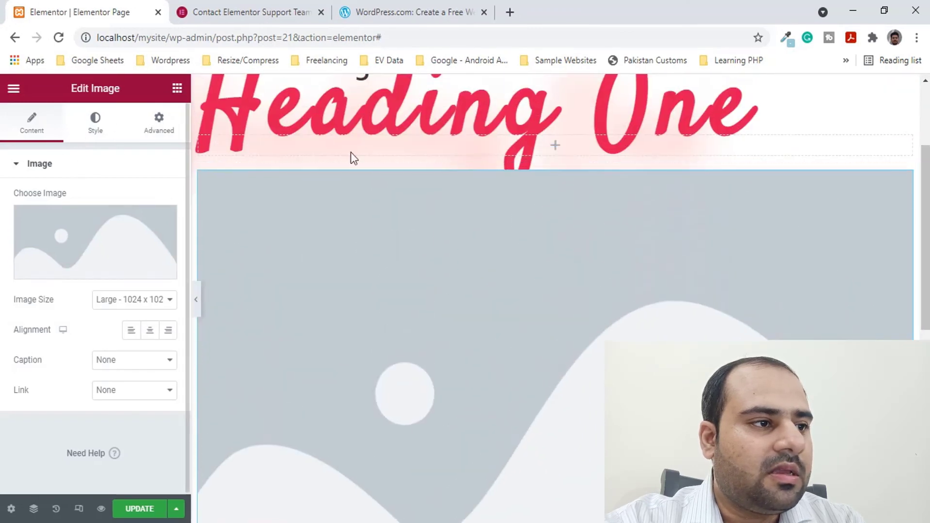
left_click(575, 159)
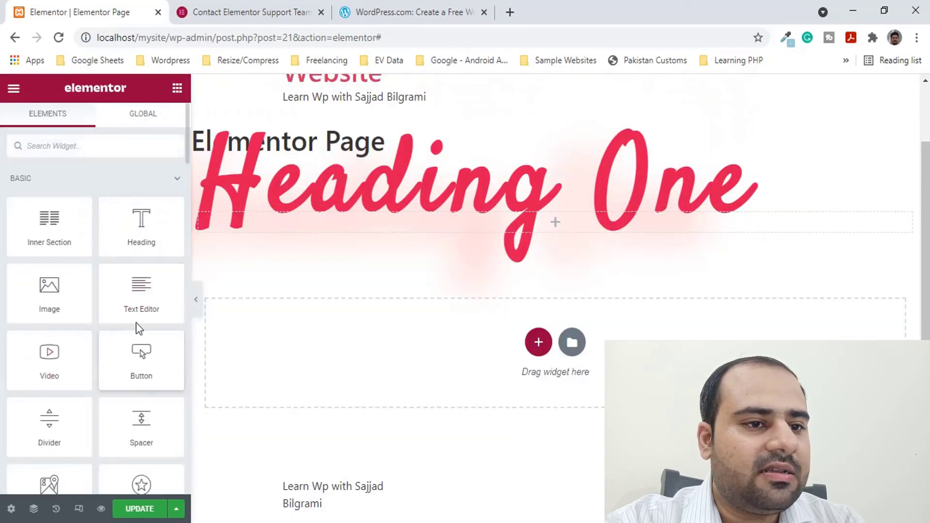
left_click_drag(141, 297, 523, 345)
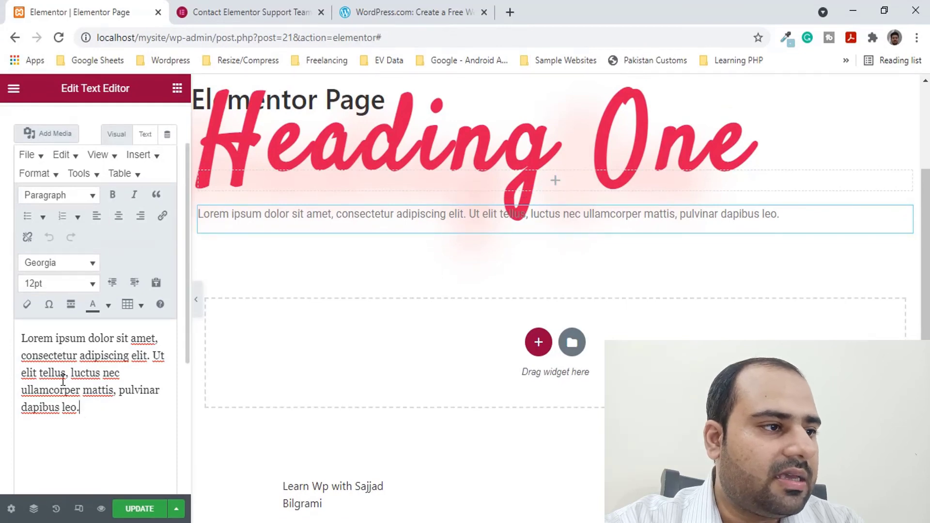
Turn the placeholder text into a circle-bulleted list and split it into three items after "amet," and "elit."
key("ctrl+a")
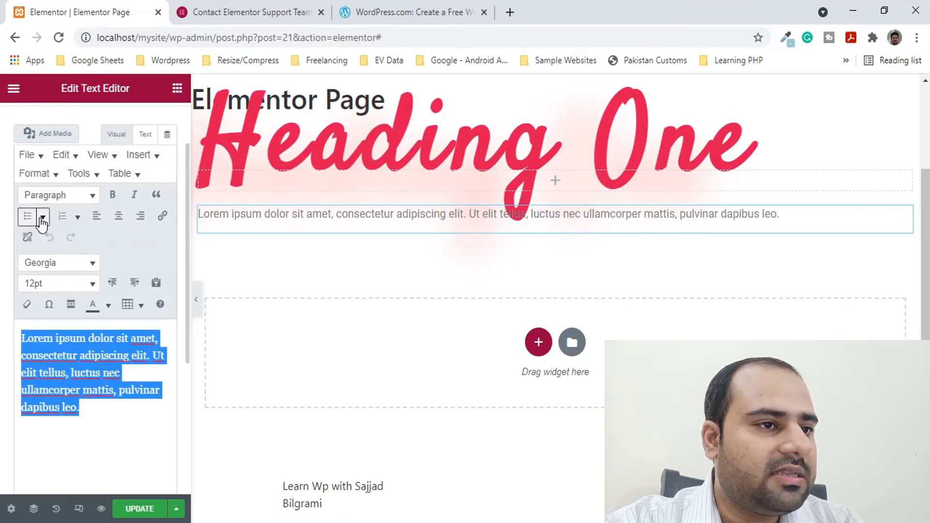
left_click(43, 218)
left_click(42, 264)
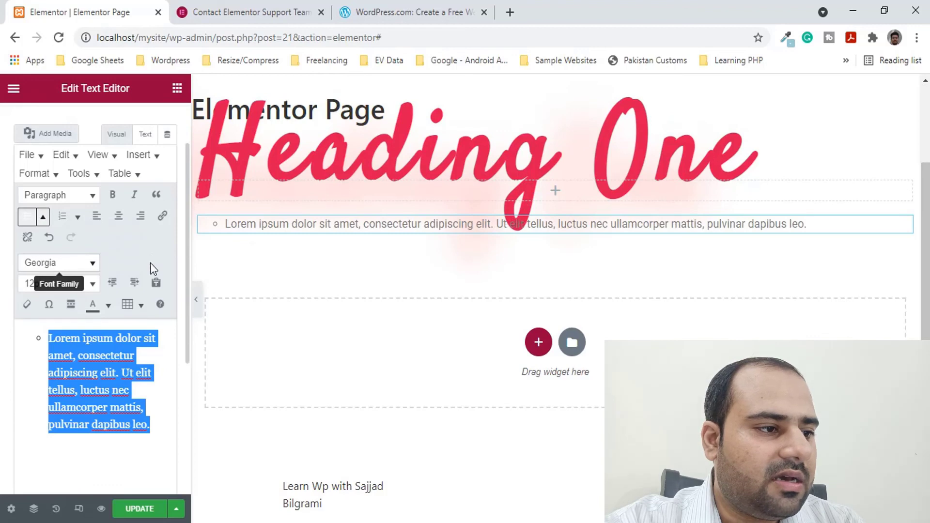
left_click(72, 358)
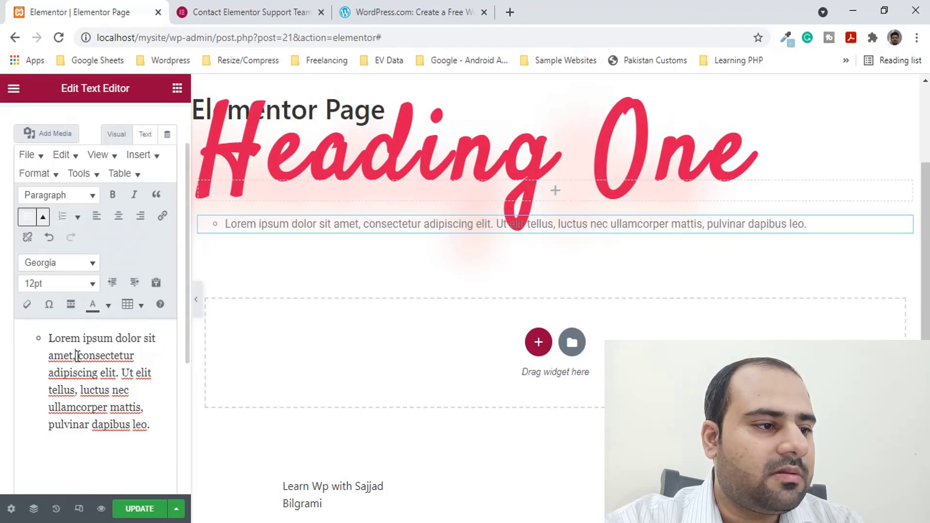
key("Return")
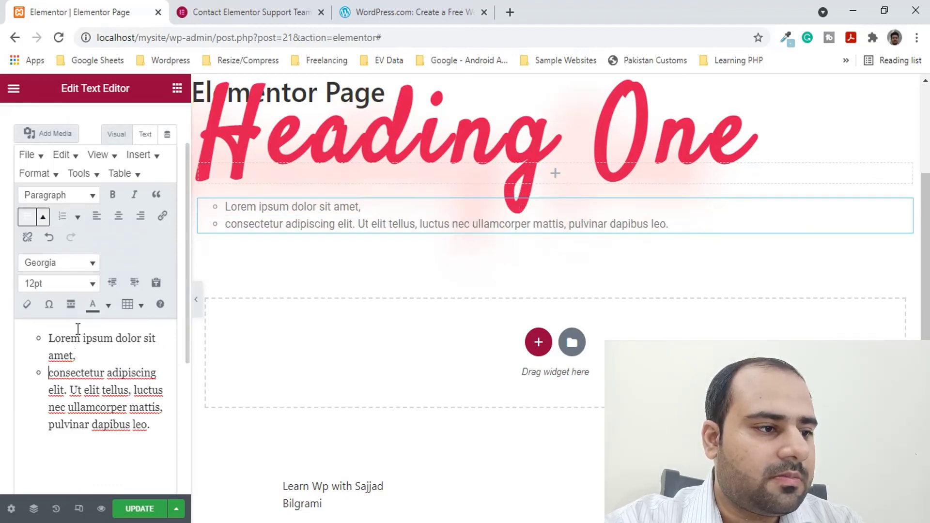
left_click(67, 392)
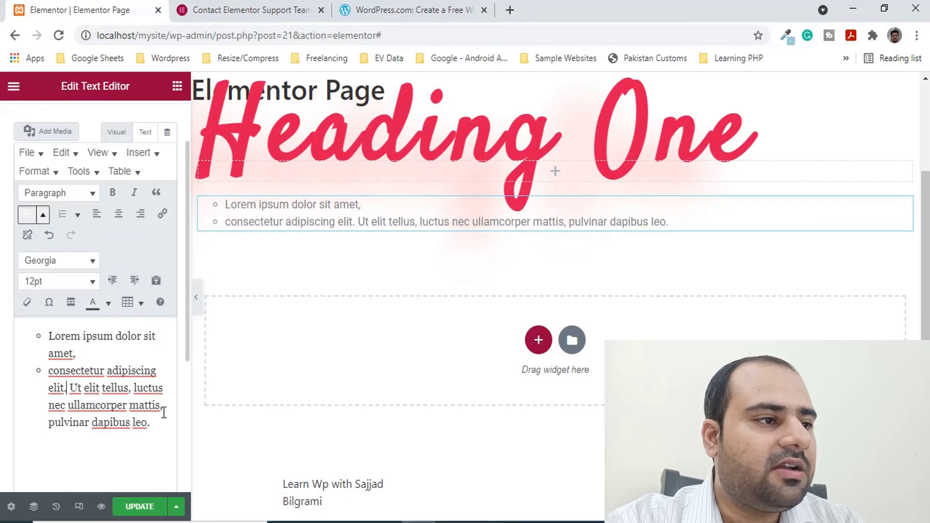
key("Return")
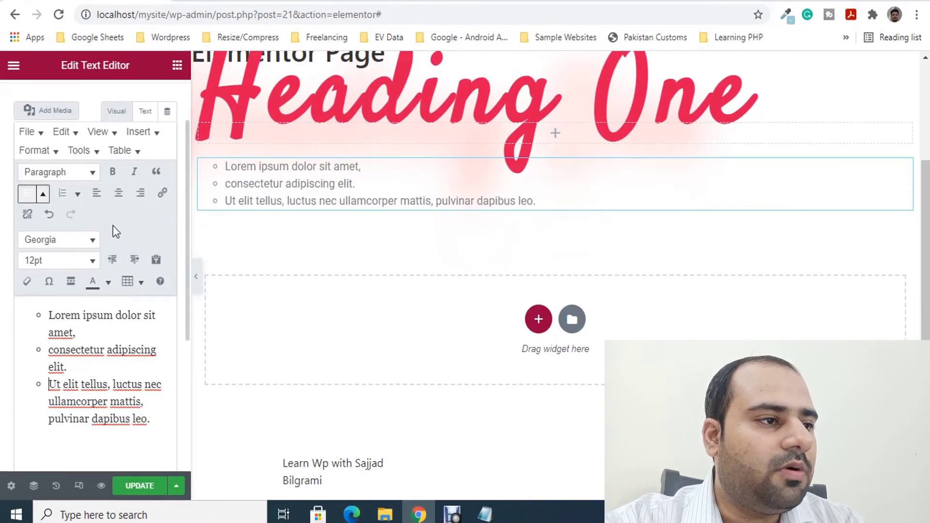
Make all three list items bold and italic
left_click_drag(172, 417, 11, 303)
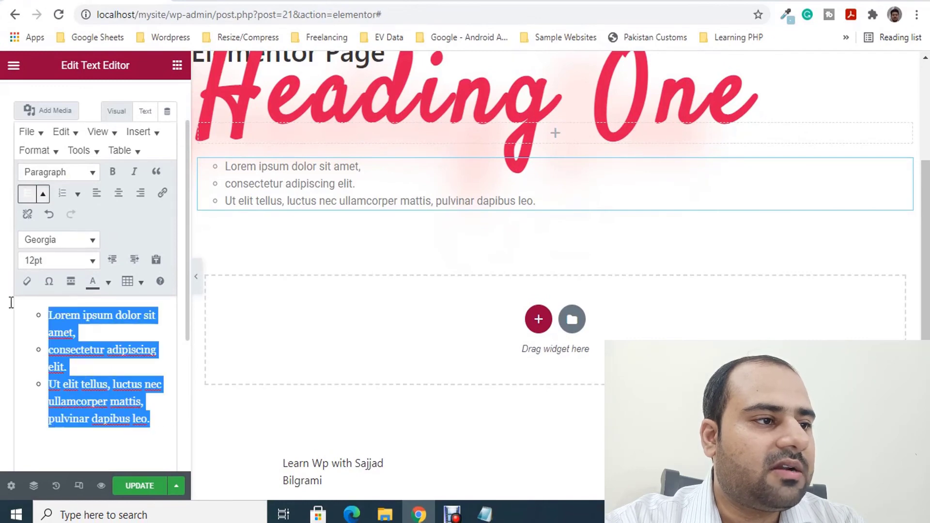
left_click(111, 173)
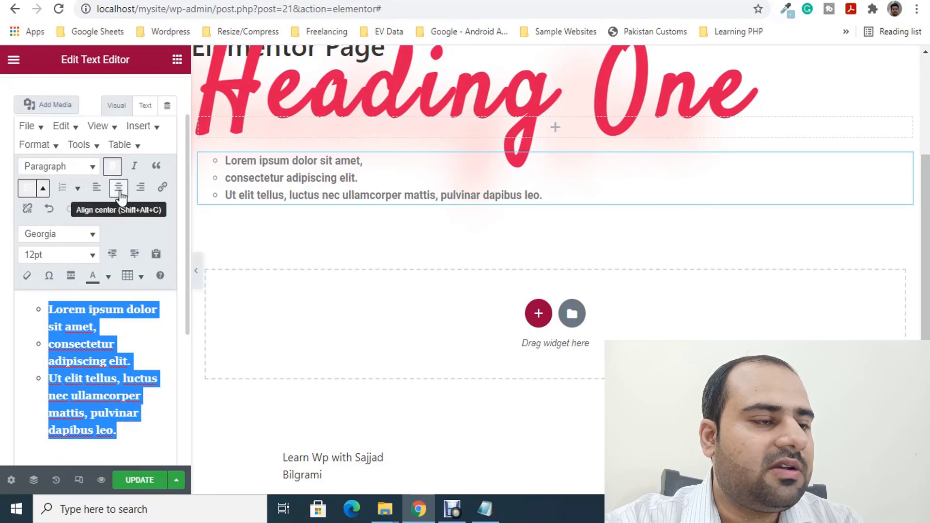
left_click(134, 168)
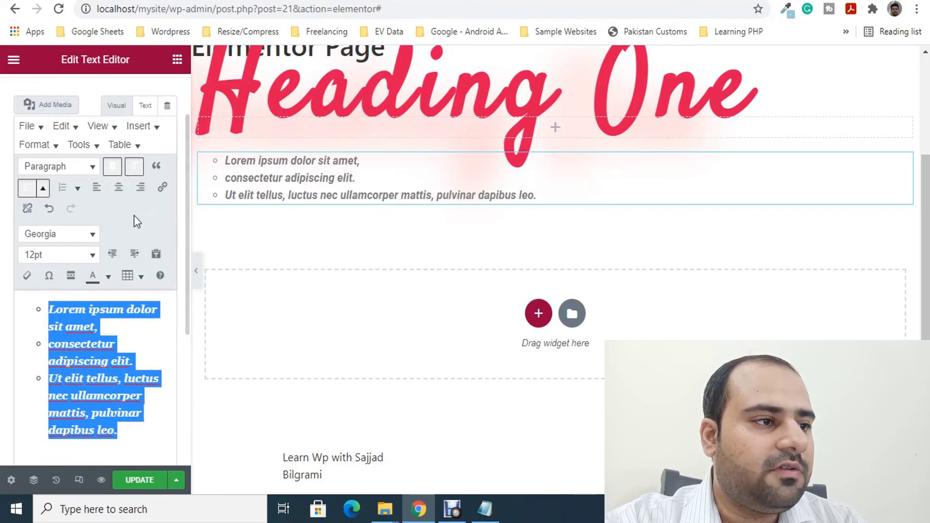
Set the list text to 36pt in the Comic Sans MS font
scroll(137, 221, "down", 2)
left_click(95, 184)
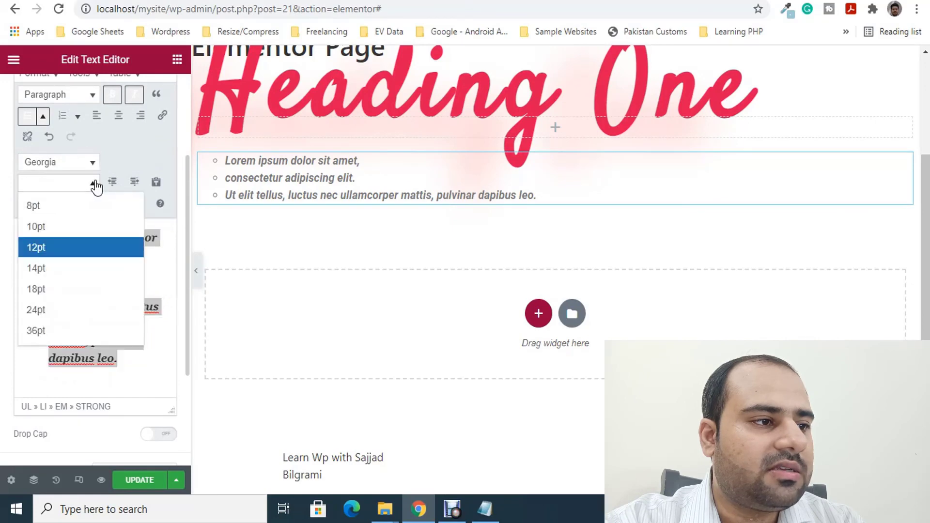
left_click(69, 330)
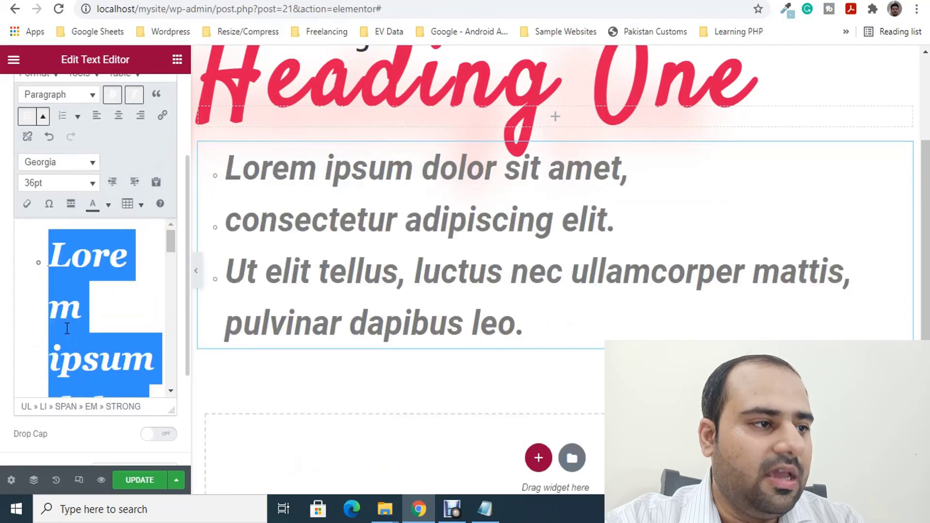
left_click(80, 164)
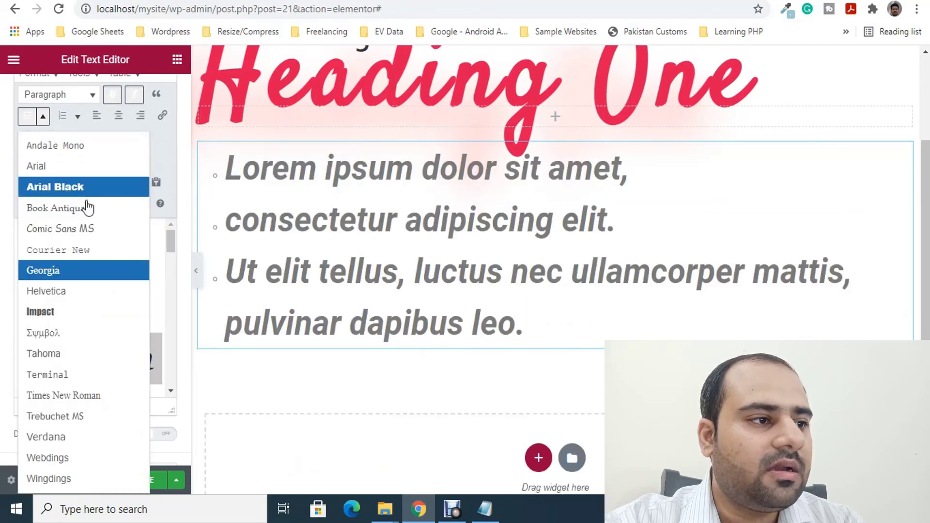
left_click(92, 229)
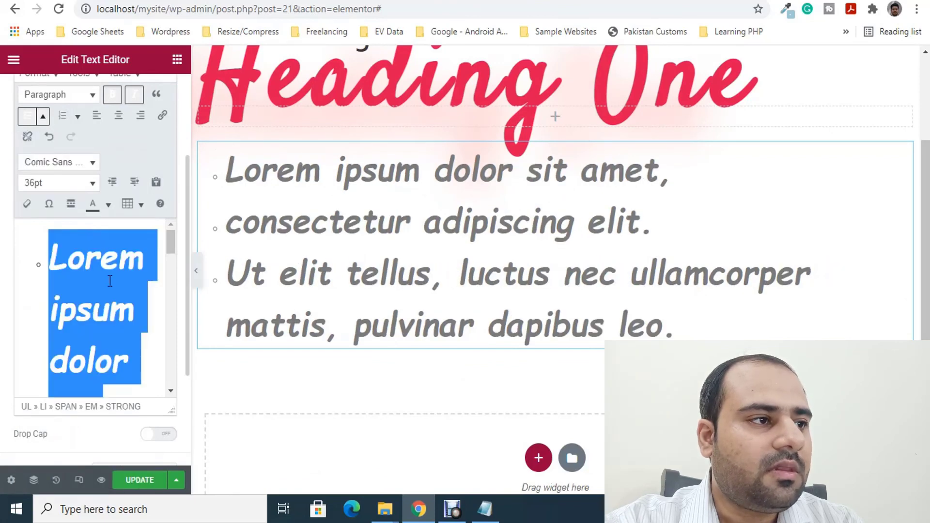
left_click(44, 325)
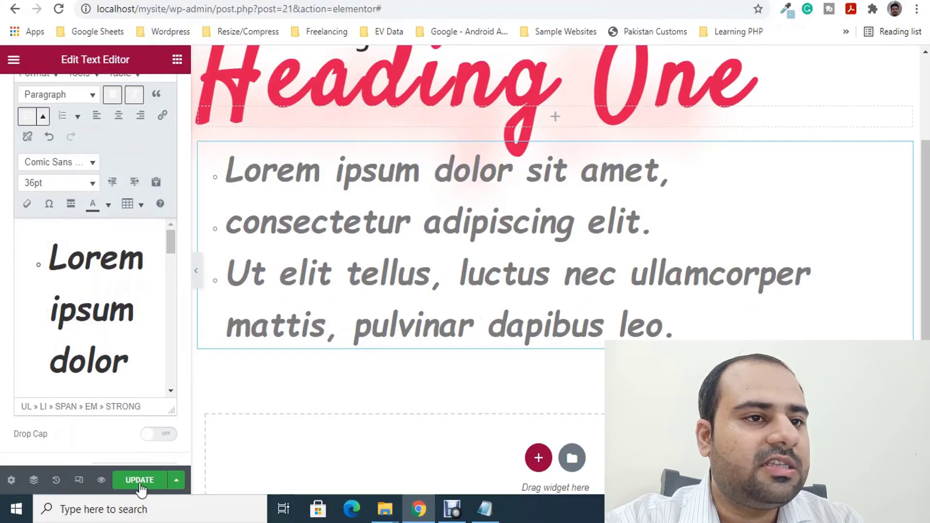
Update the page, look over its layout and open the published page for viewing
left_click(139, 485)
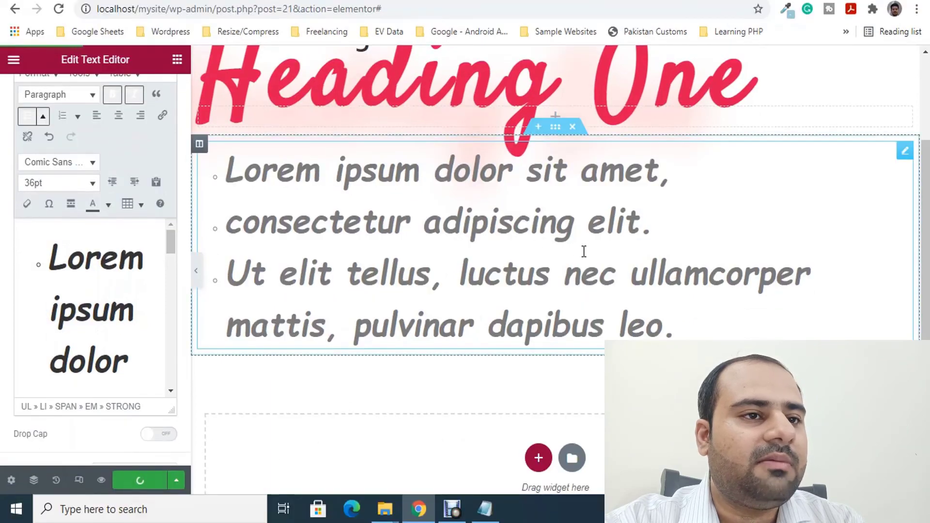
scroll(586, 253, "up", 3)
scroll(592, 254, "down", 5)
scroll(591, 254, "up", 5)
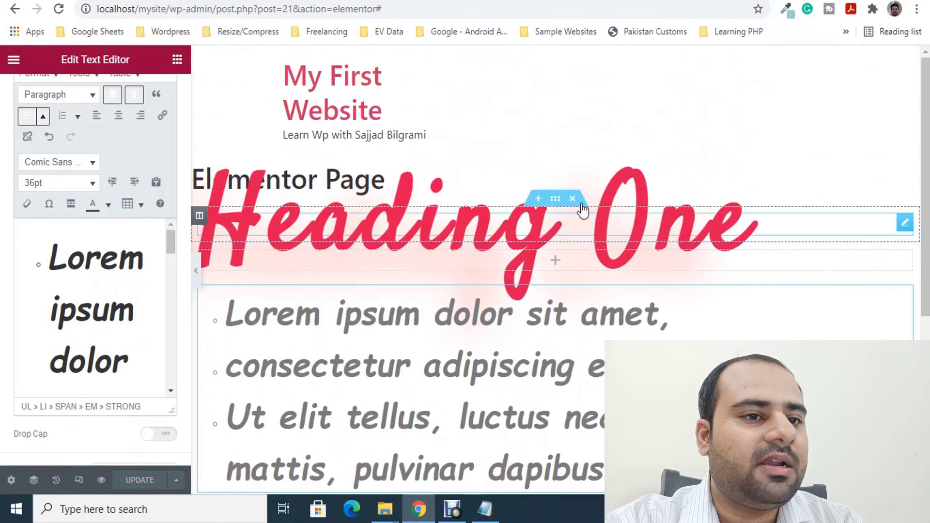
scroll(527, 206, "down", 3)
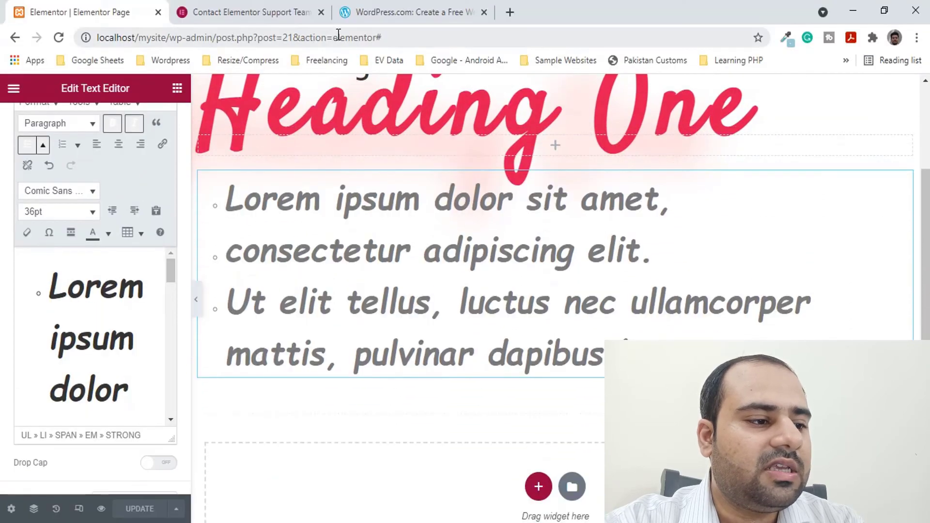
scroll(370, 145, "down", 2)
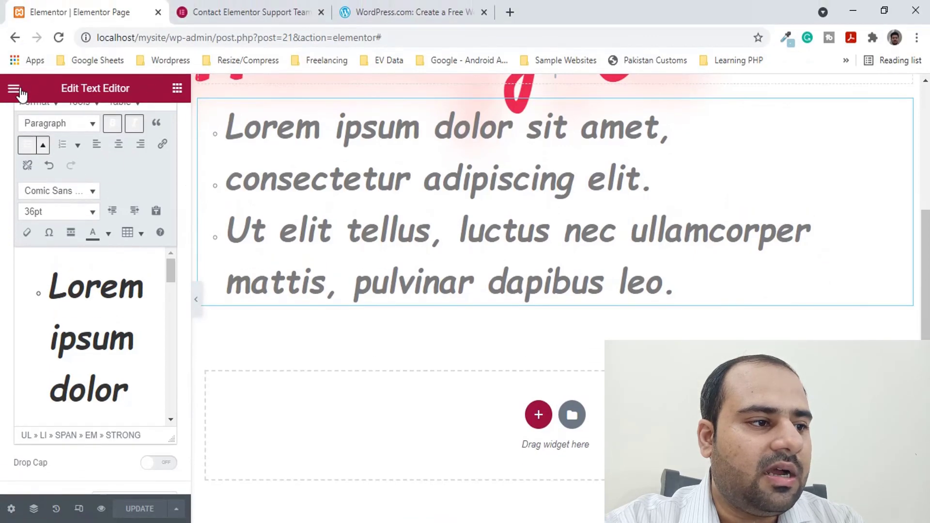
left_click(15, 60)
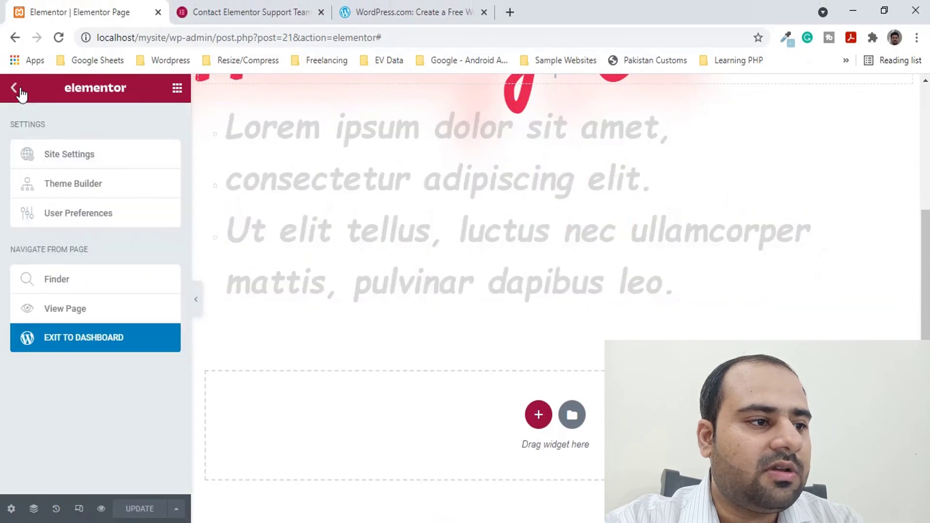
left_click(99, 310)
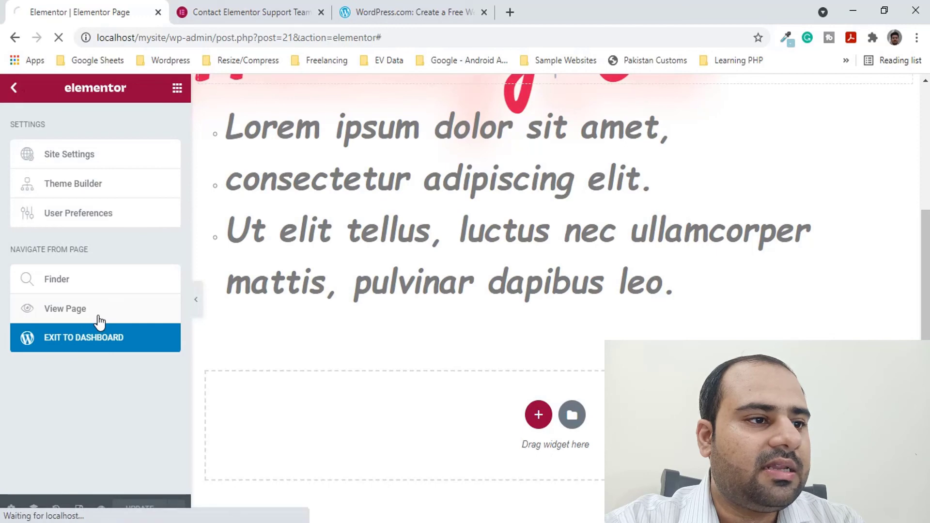